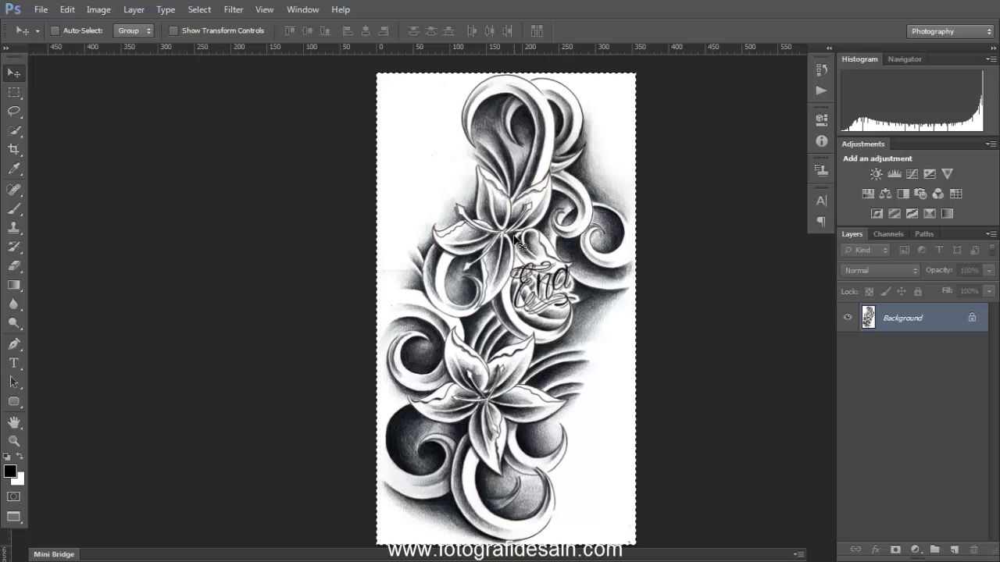
Switch to the photo of the lying woman and paste the copied flower tattoo design as a new layer
left_click(301, 10)
left_click(376, 413)
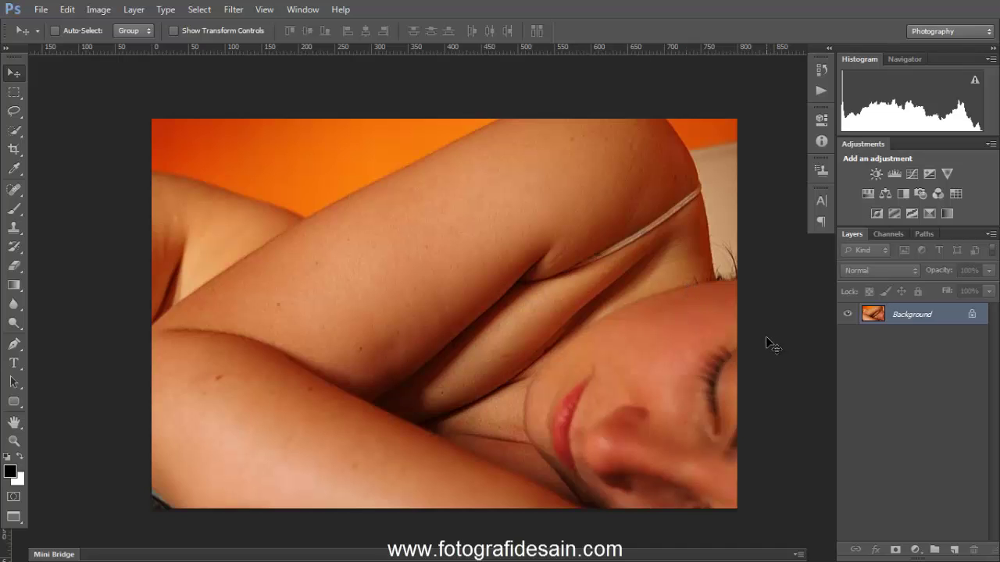
key("ctrl+v")
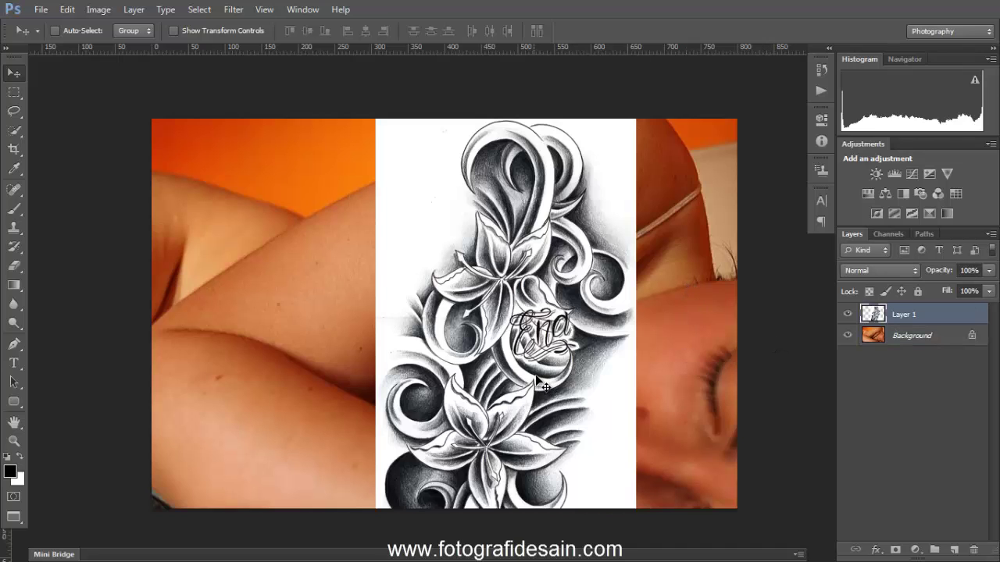
Scale the tattoo design to about 48%, rotate it about 58°, and place it over the edge of the raised upper arm
key("ctrl+t")
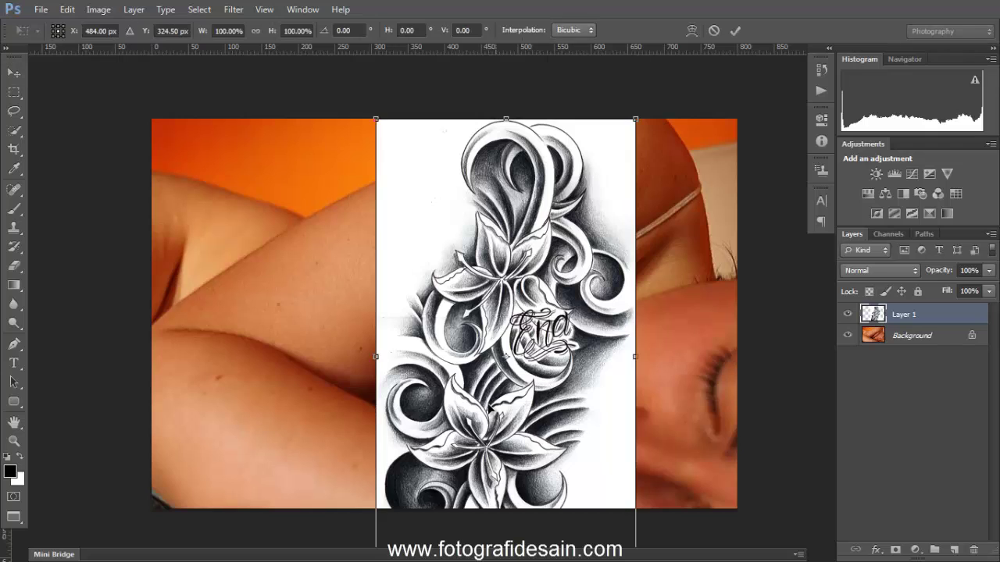
left_click_drag(633, 119, 520, 328)
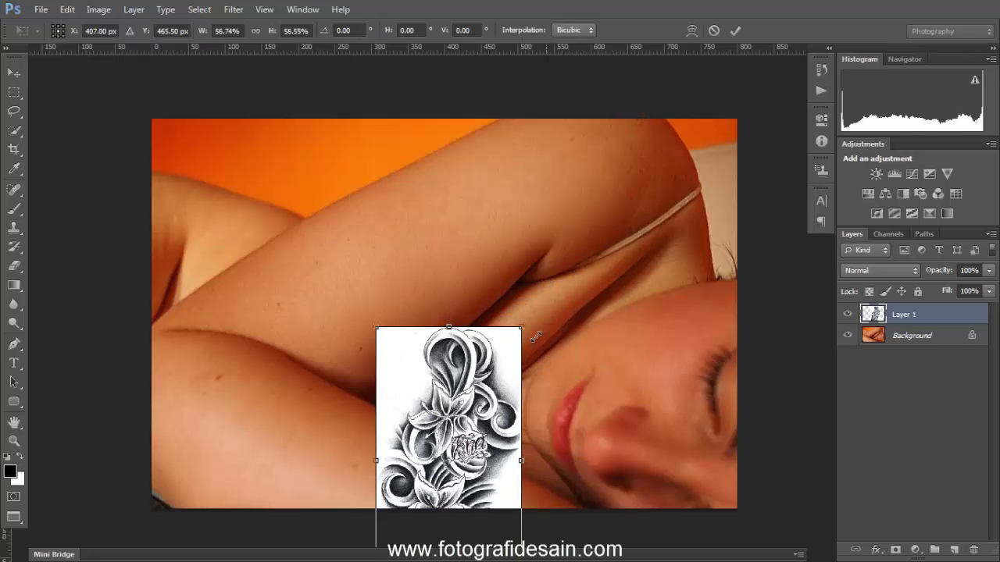
mouse_move(475, 376)
left_mouse_down()
mouse_move(518, 176)
mouse_move(456, 380)
left_mouse_up()
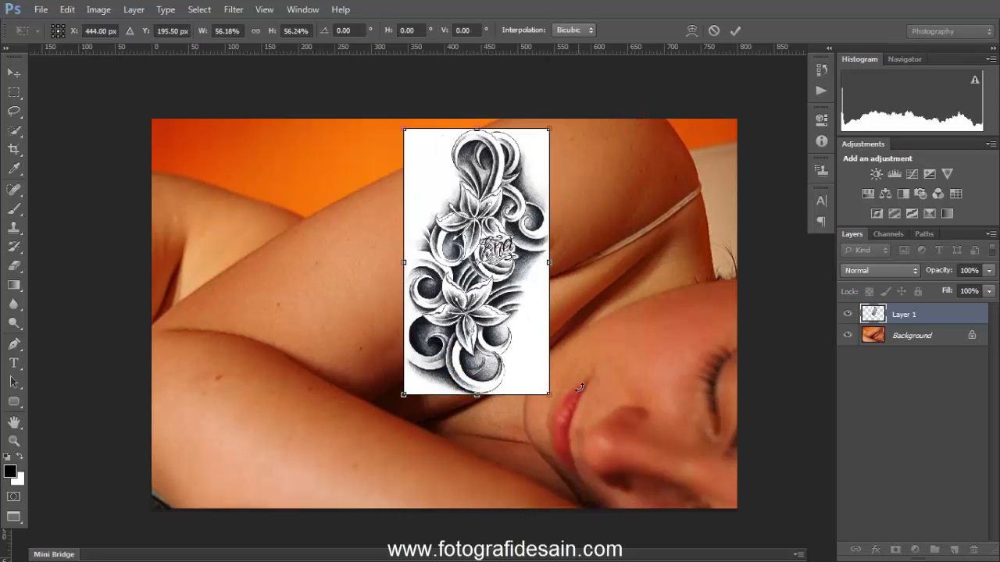
left_click_drag(559, 406, 408, 400)
left_click_drag(456, 332, 387, 258)
left_click_drag(481, 65, 457, 278)
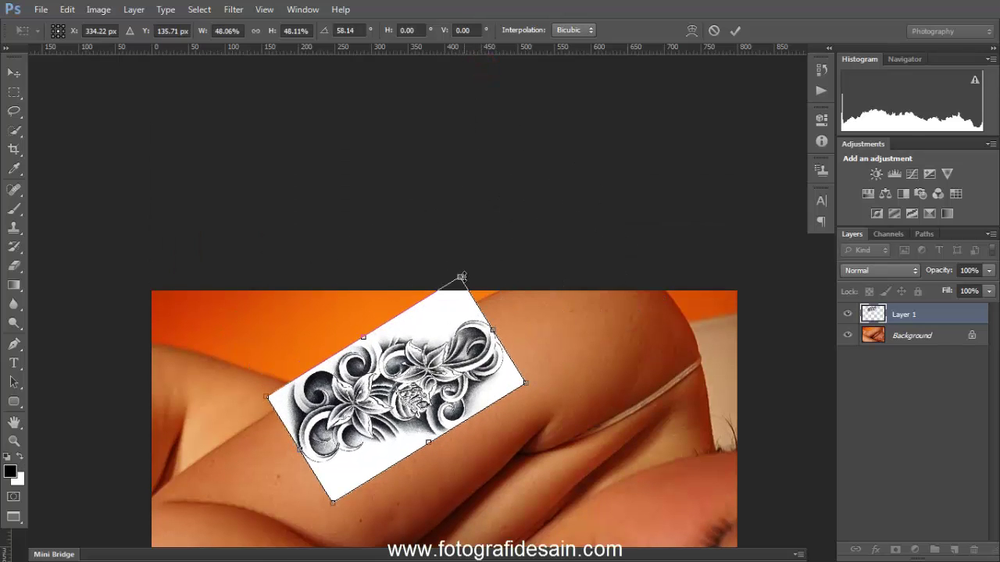
scroll(469, 373, "down", 3)
left_click_drag(394, 269, 429, 246)
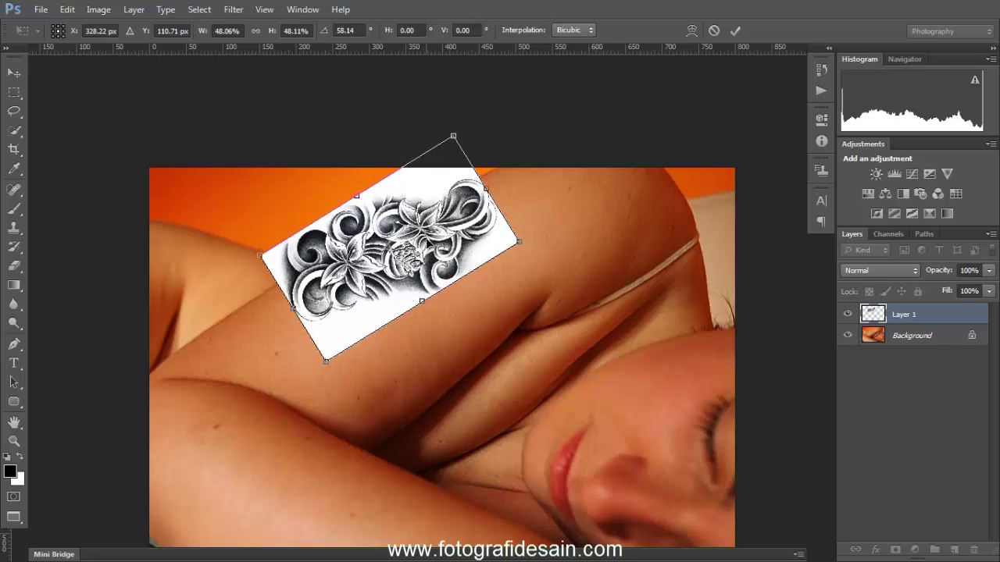
key("Right")
key("Return")
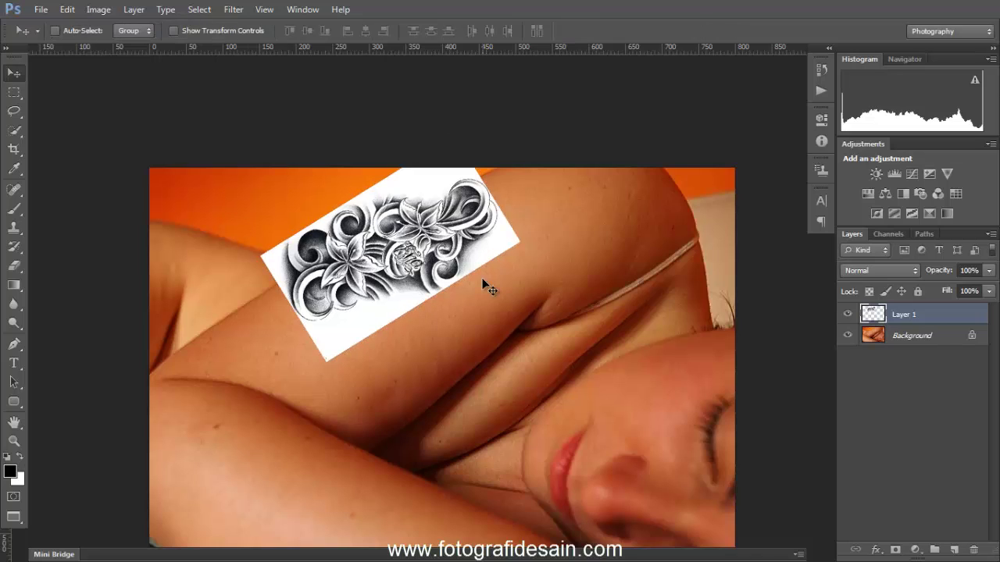
Rename the tattoo layer as Tato and set its blend mode to Multiply
double_click(901, 315)
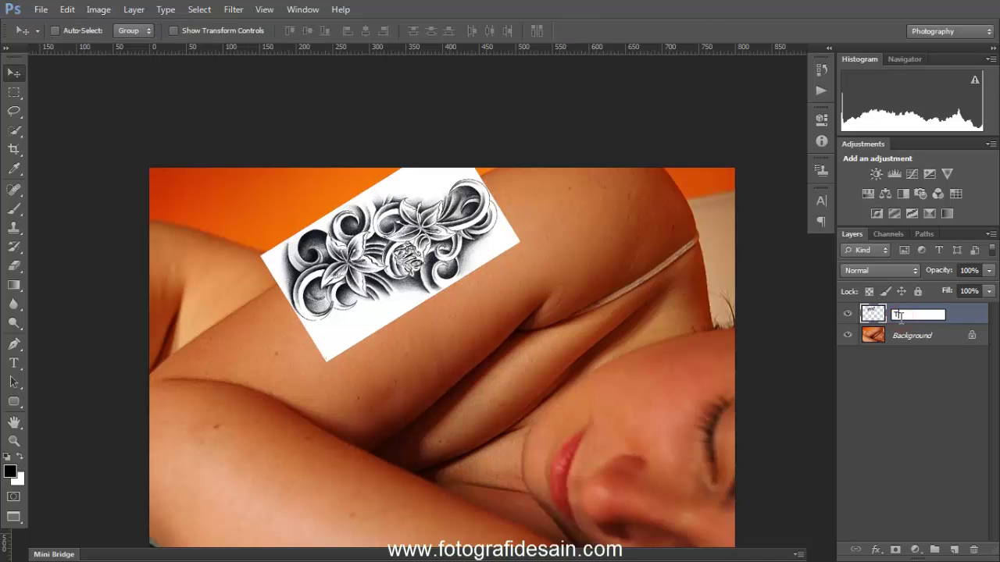
type("Tato")
key("Return")
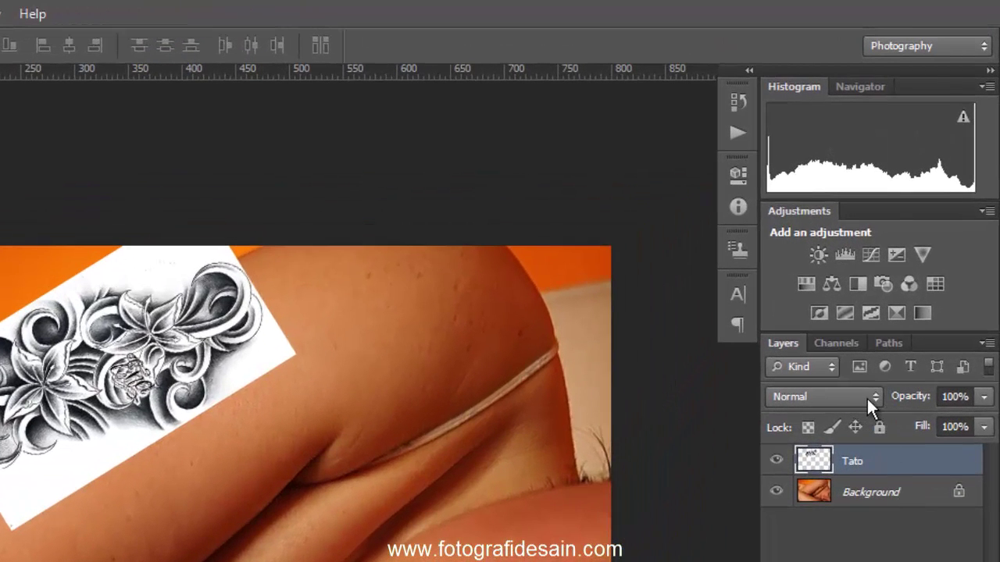
left_click(866, 397)
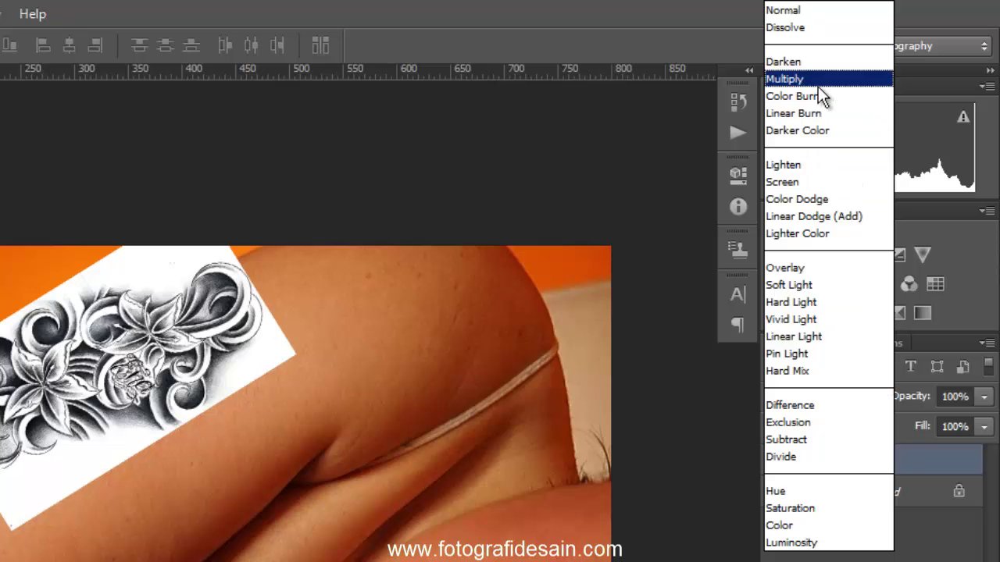
left_click(820, 81)
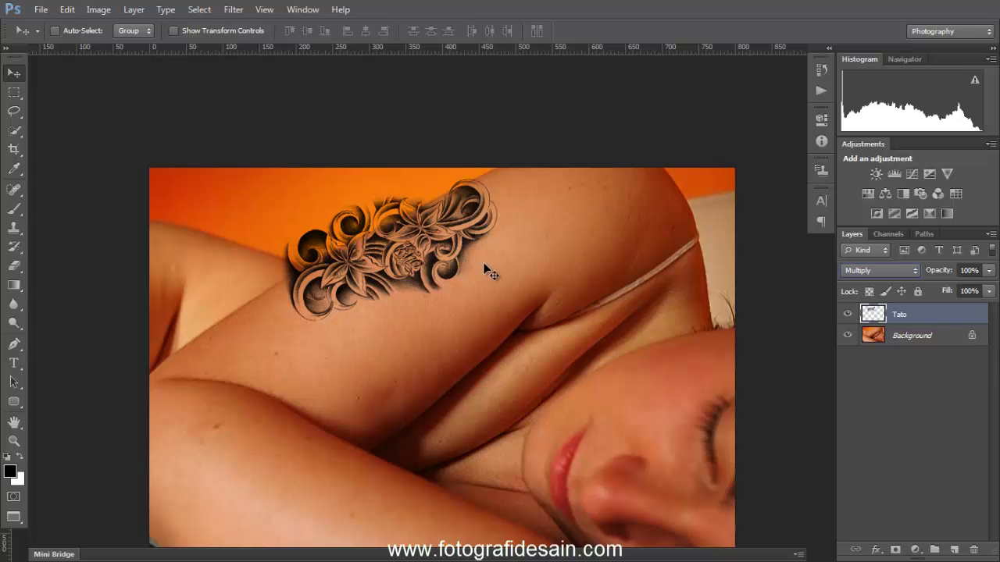
Move the tattoo slightly upward on the arm and add a layer mask to the Tato layer
left_click(14, 441)
left_click(377, 265)
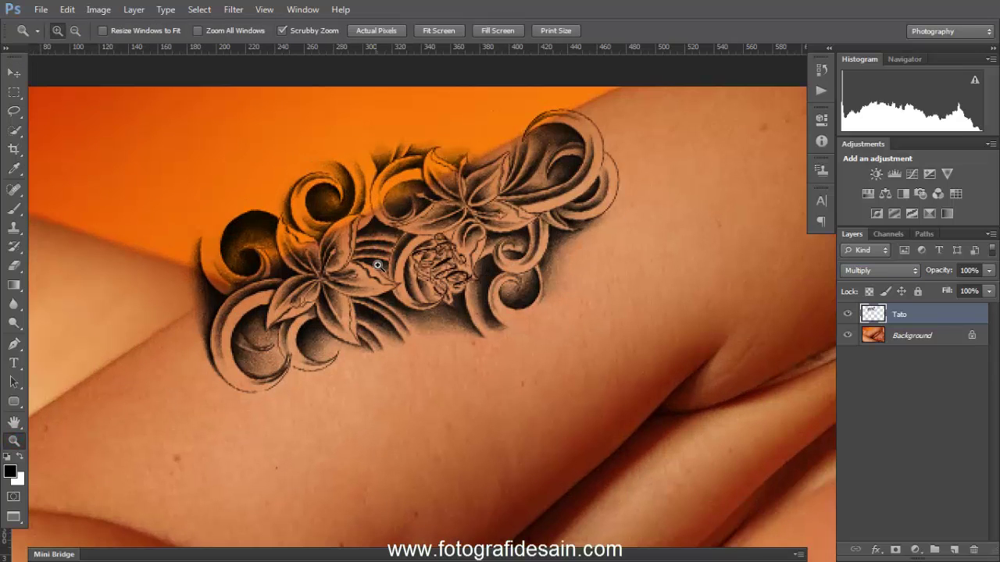
left_click(15, 74)
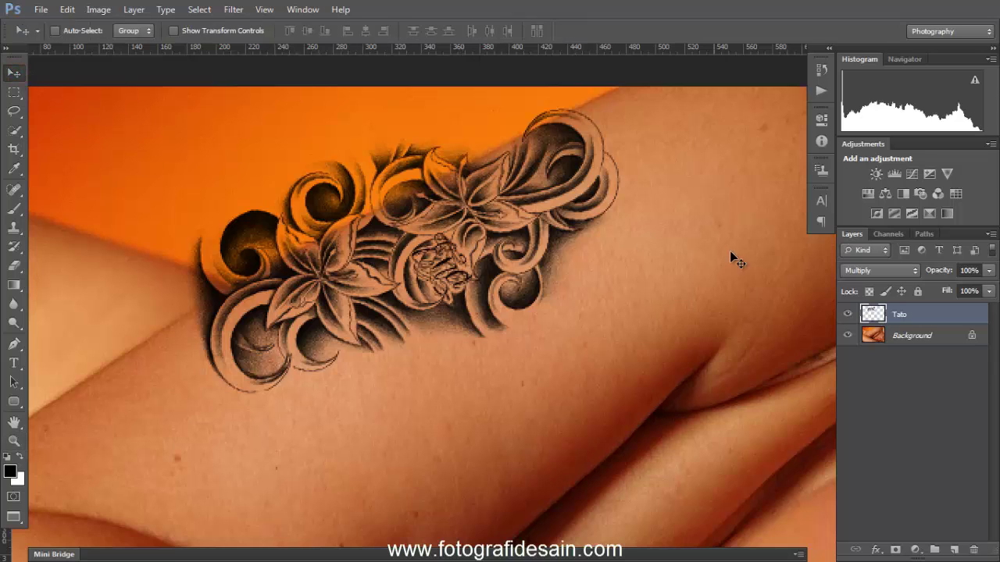
left_click_drag(501, 236, 495, 228)
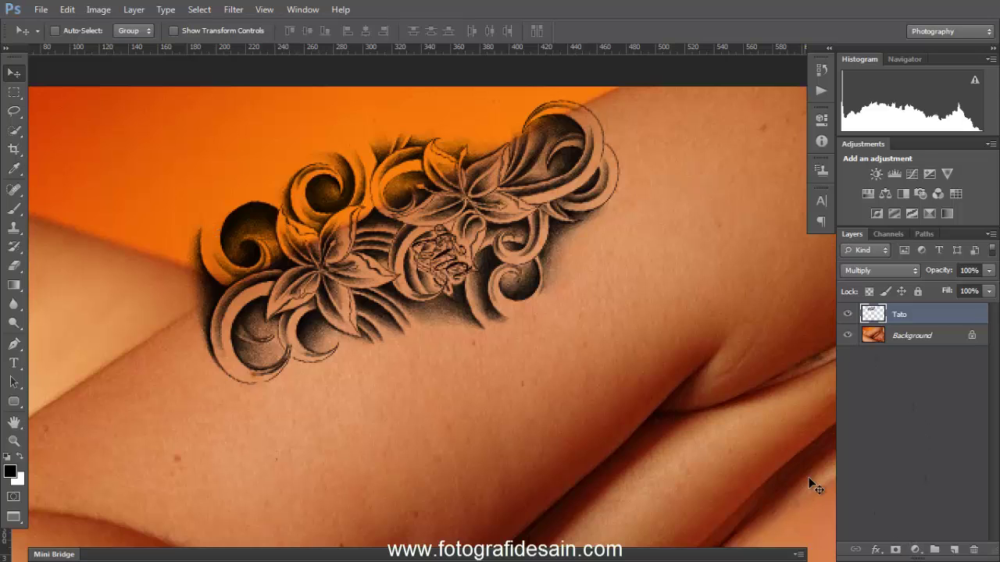
left_click(895, 551)
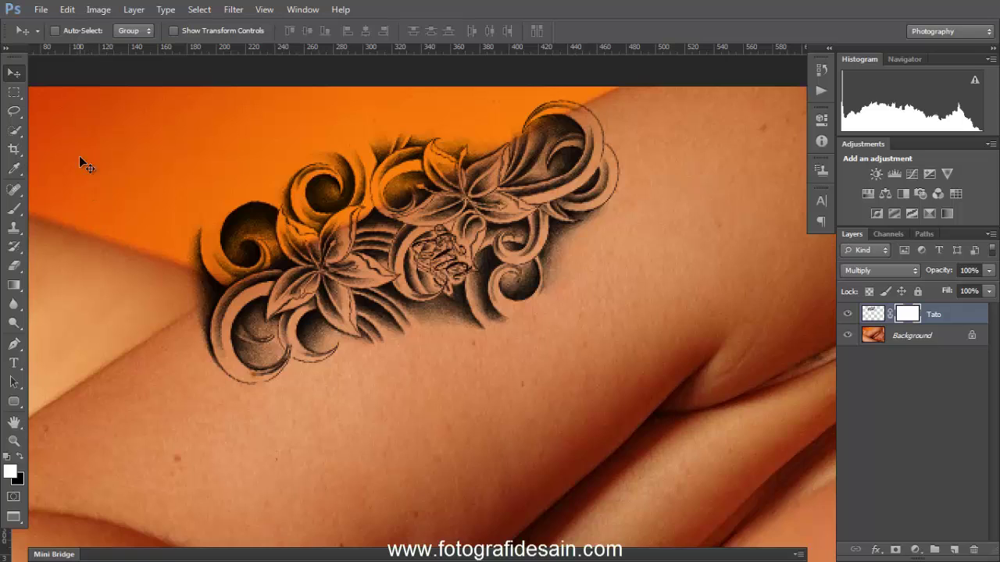
Mask out the part of the tattoo extending beyond the arm's upper edge, using a Polygonal Lasso selection on the Tato layer mask
left_click(14, 113)
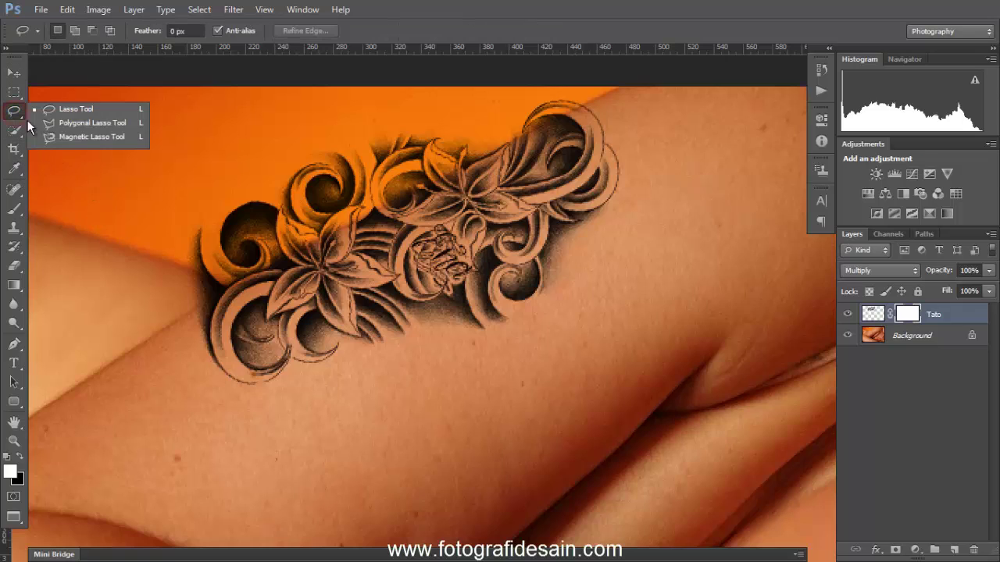
left_click(86, 123)
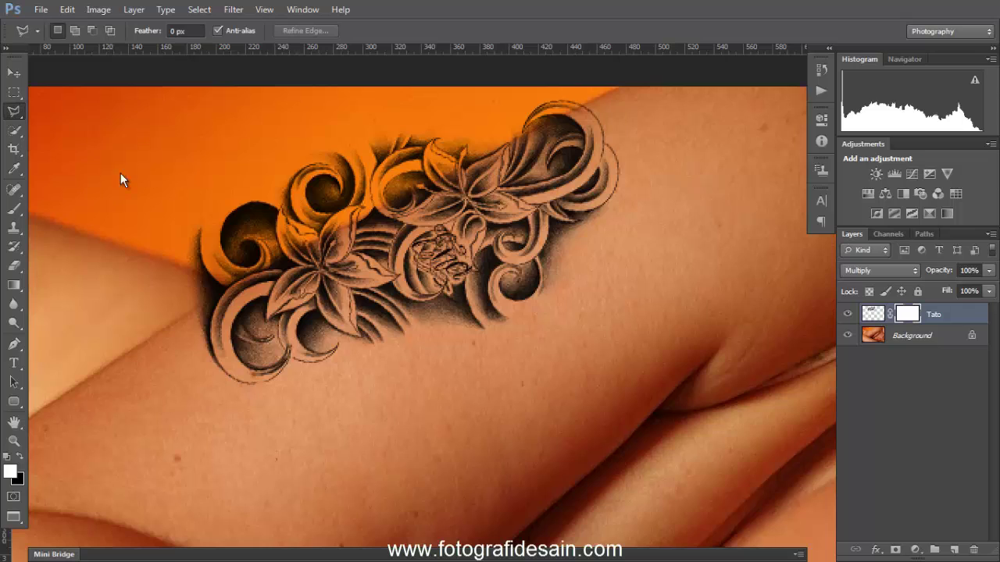
left_click(186, 319)
left_click(397, 204)
left_click(498, 149)
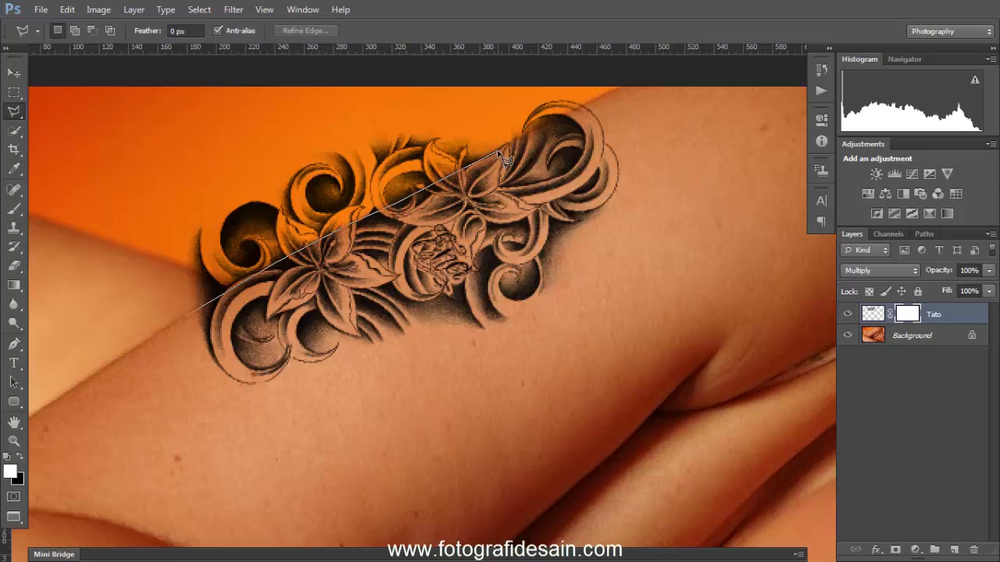
left_click(576, 107)
left_click(556, 64)
left_click(457, 85)
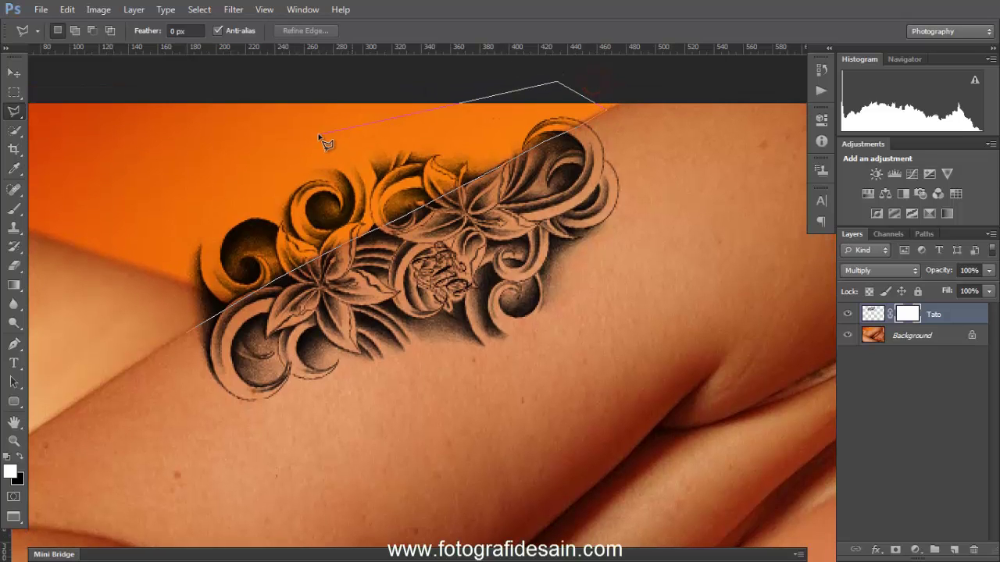
left_click(317, 116)
left_click(195, 144)
left_click(94, 244)
double_click(111, 332)
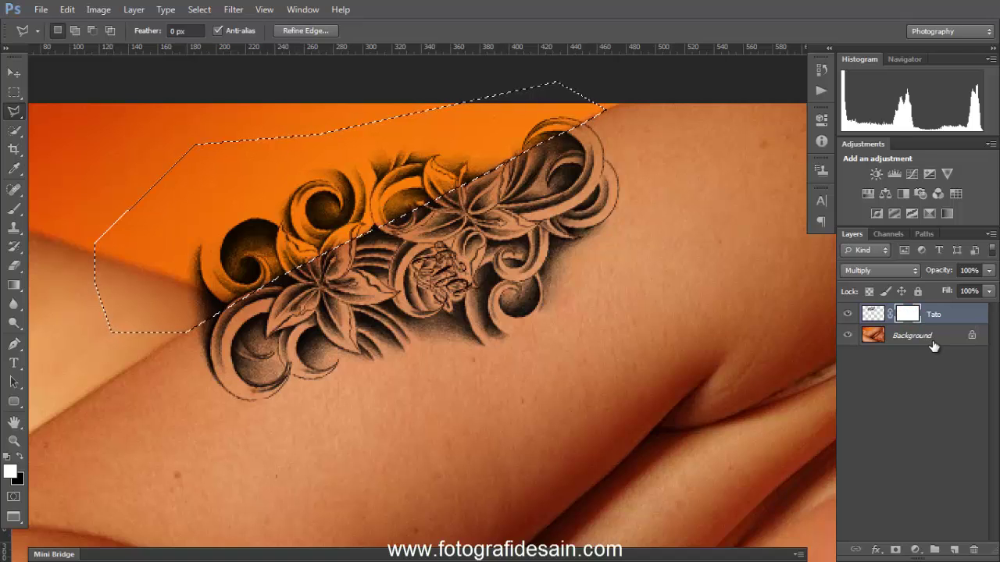
key("Delete")
key("ctrl+d")
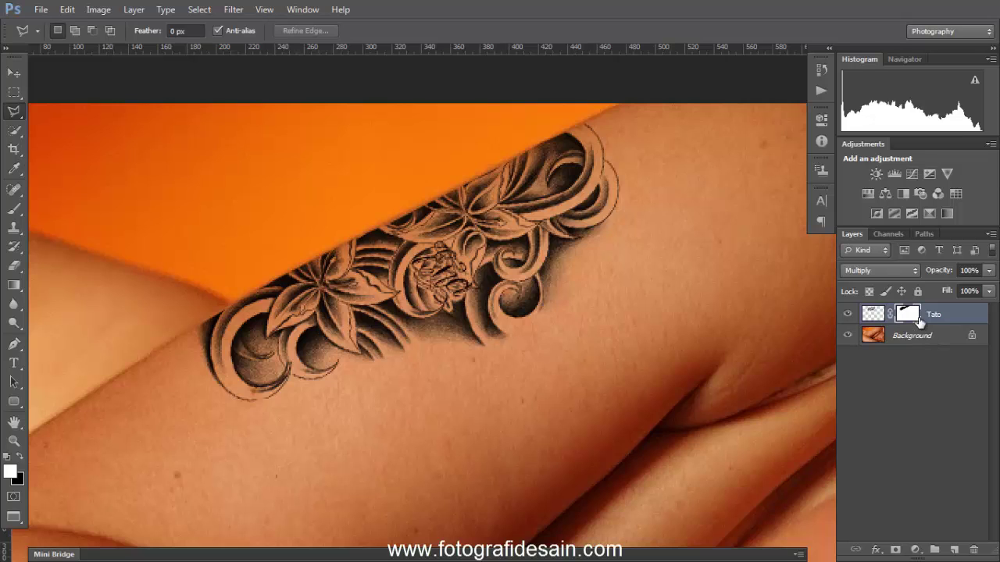
key("ctrl+minus")
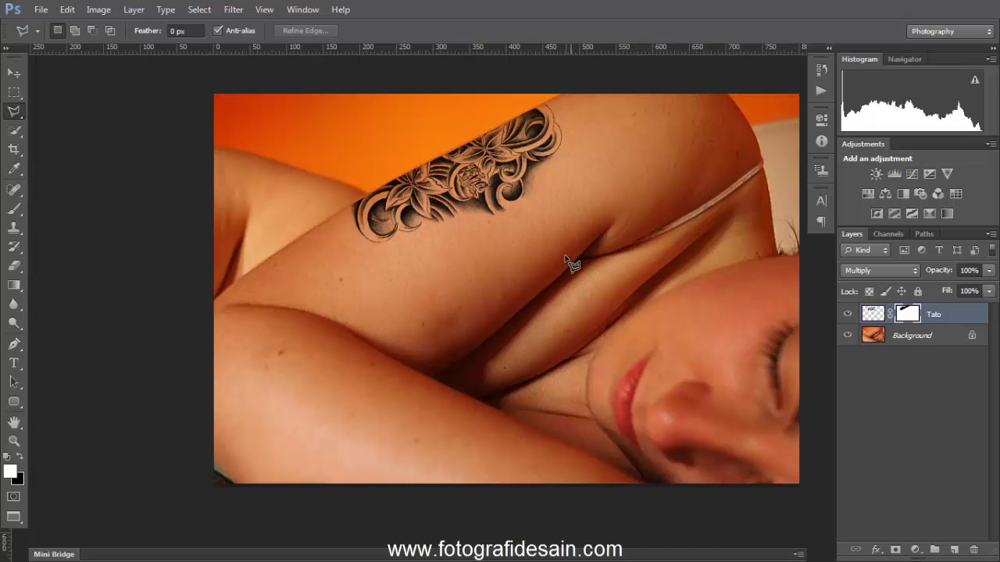
left_click_drag(571, 264, 476, 283)
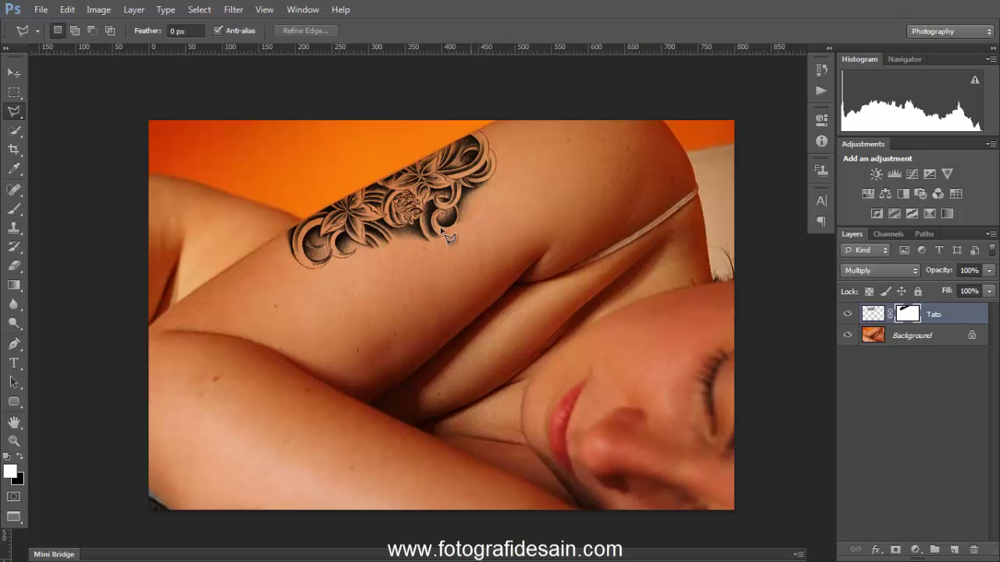
scroll(480, 239, "up", 3)
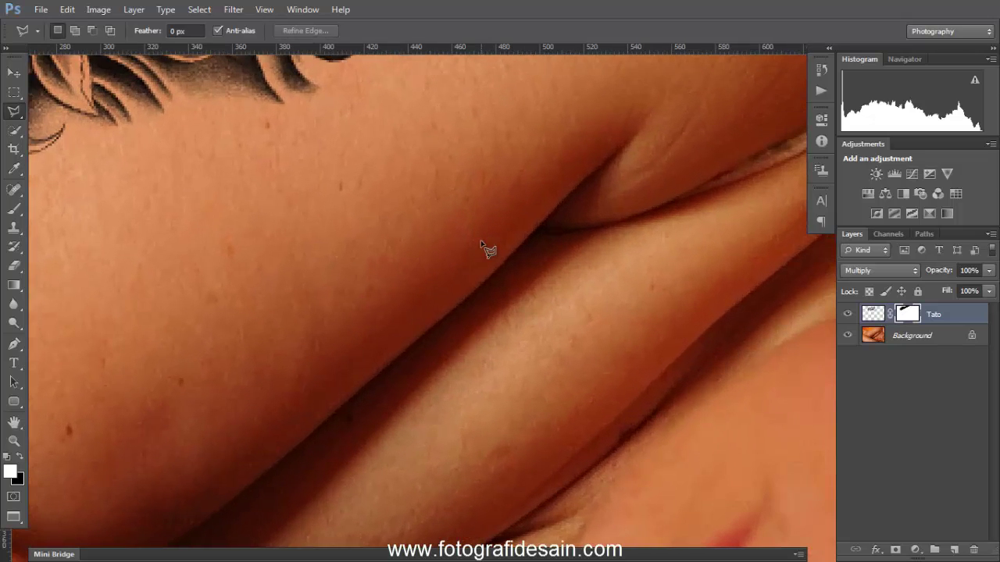
left_click_drag(255, 228, 486, 438)
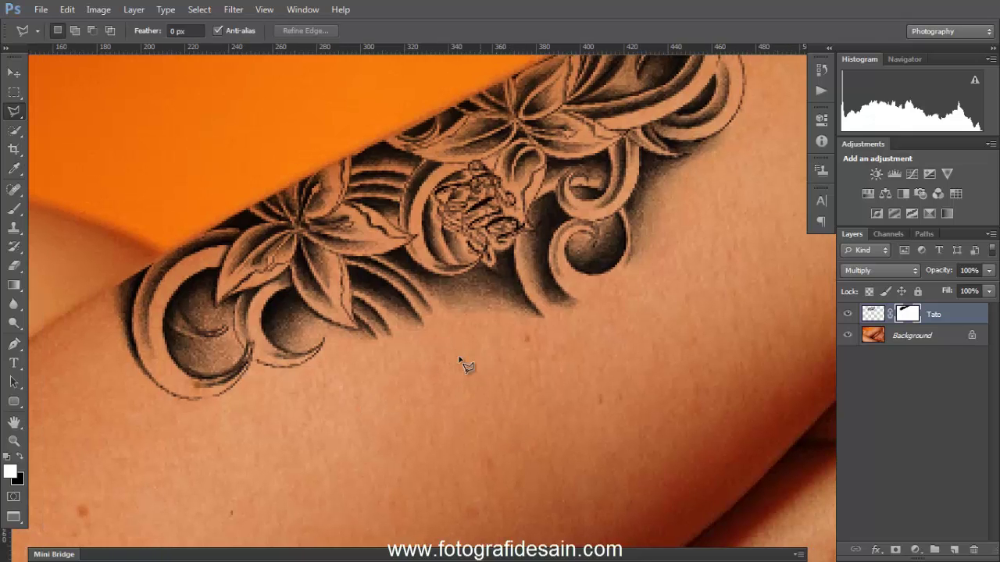
mouse_move(483, 335)
left_mouse_down()
mouse_move(428, 378)
mouse_move(444, 401)
left_mouse_up()
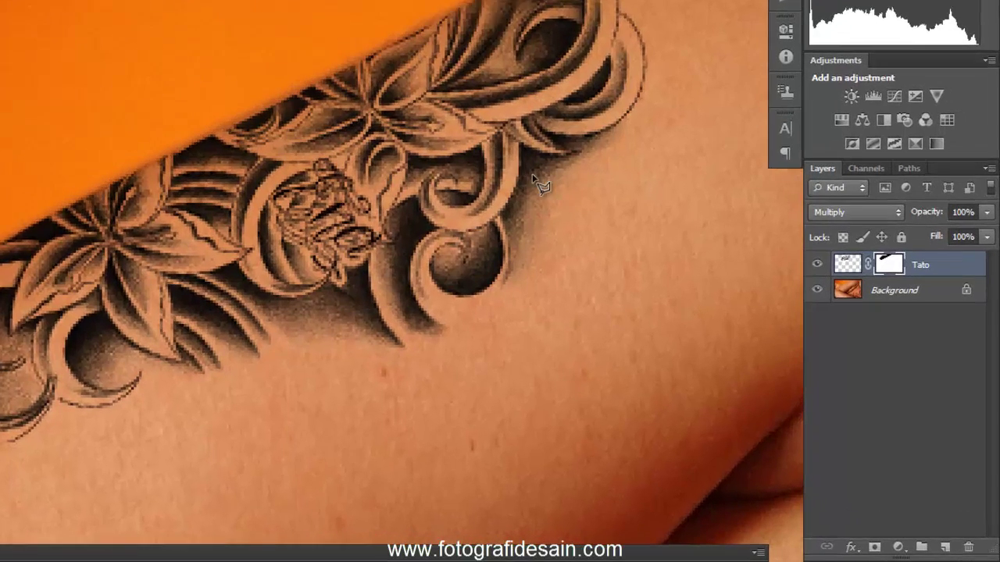
scroll(592, 245, "down", 3)
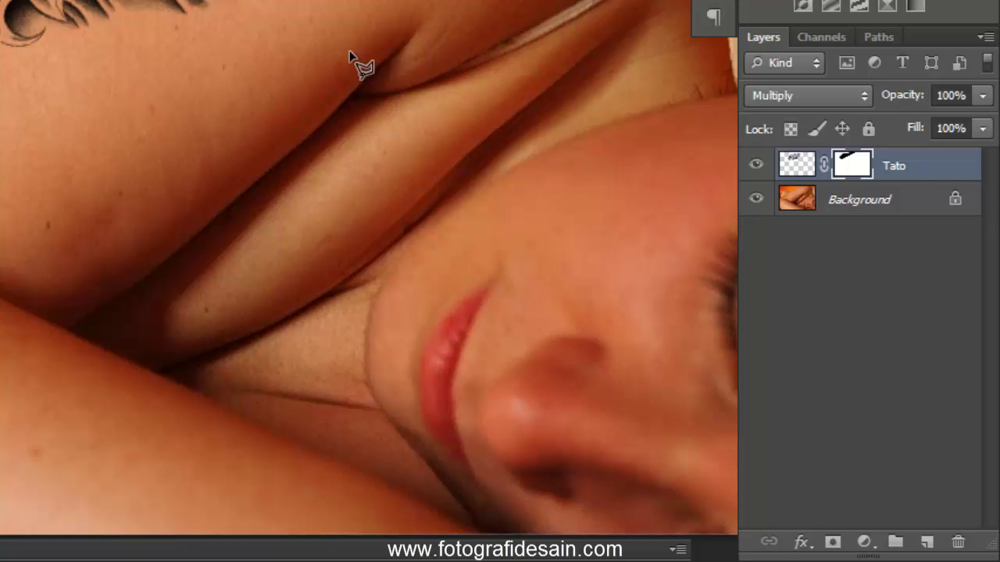
Copy the whole Background photo and paste it as a new layer above the Tato layer
left_click(859, 199)
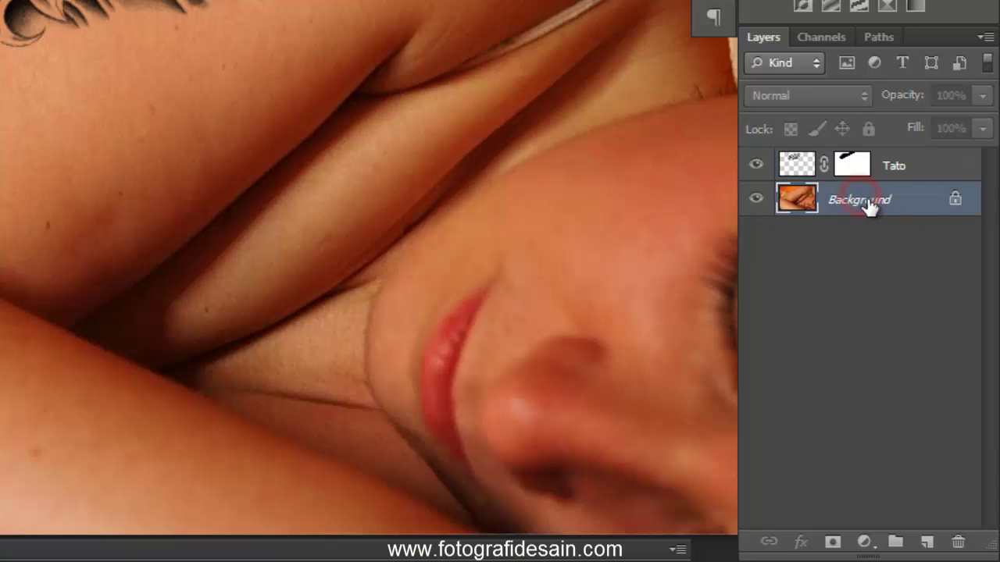
left_click(756, 165)
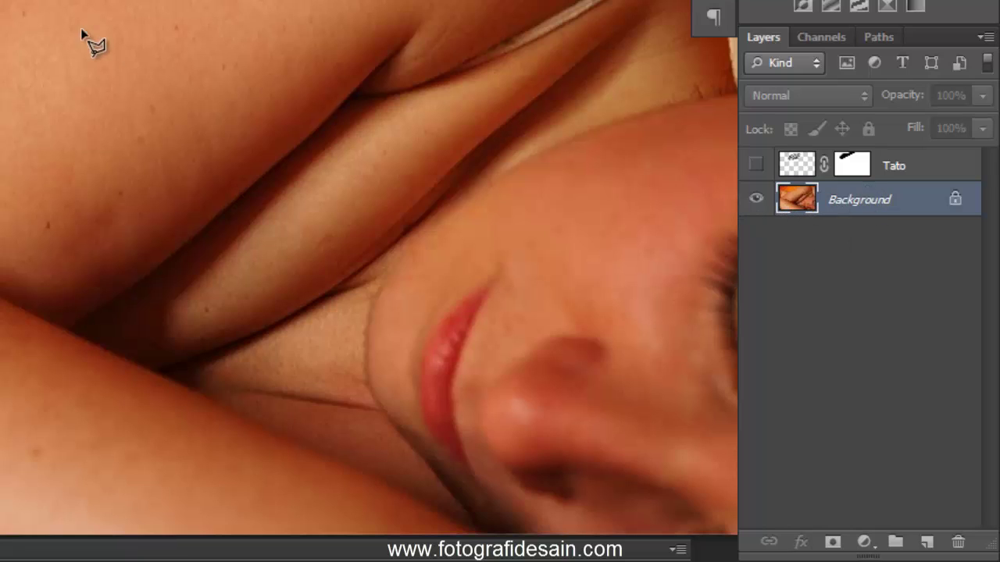
key("ctrl+a")
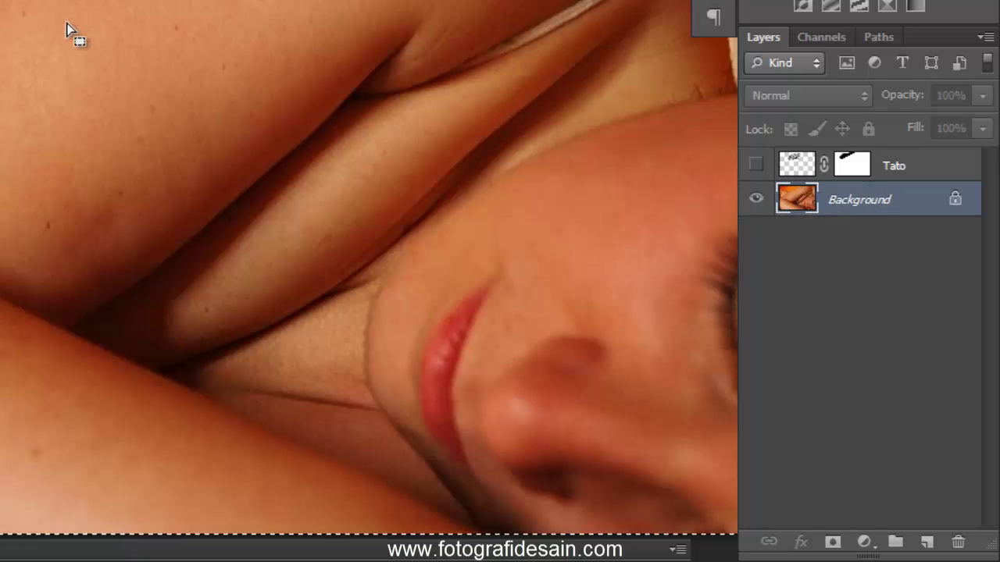
left_click(755, 164)
left_click(928, 175)
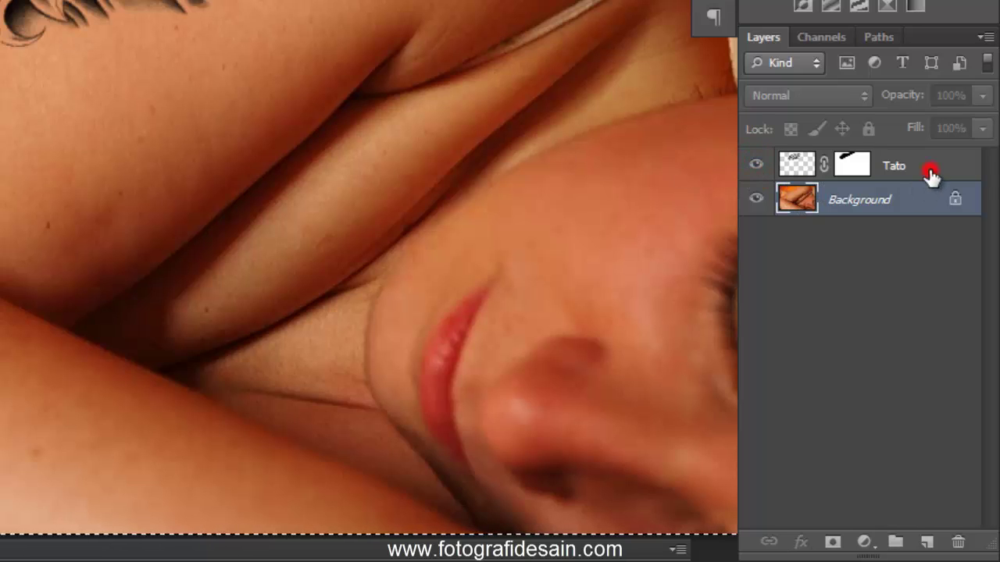
key("ctrl+d")
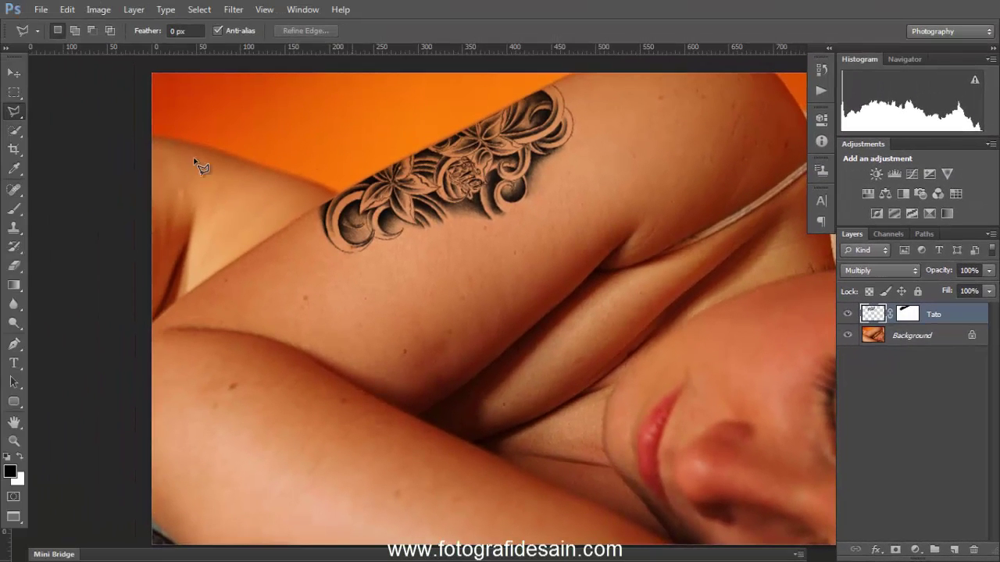
key("ctrl+alt+shift+e")
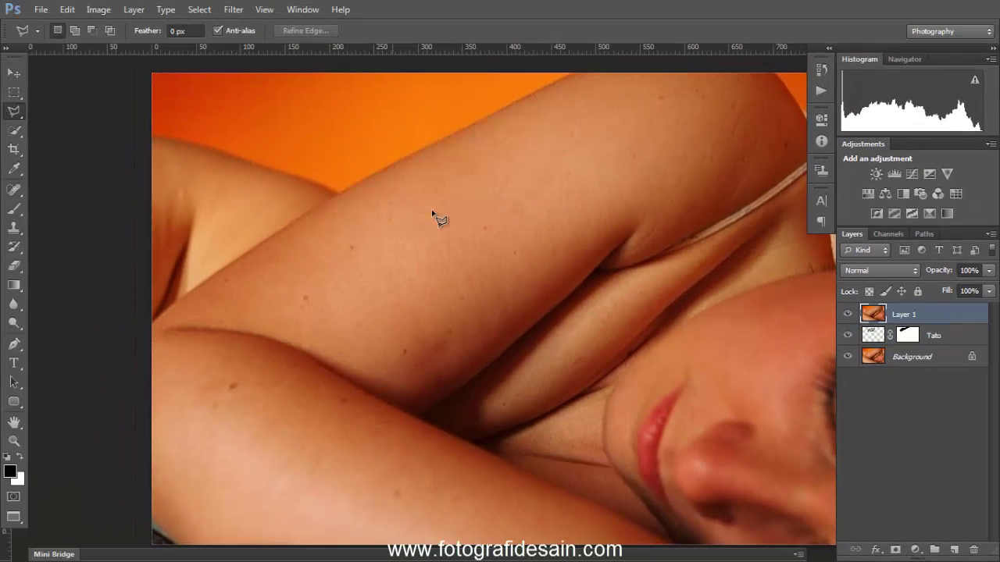
Rename the pasted photo layer as Texture
double_click(909, 315)
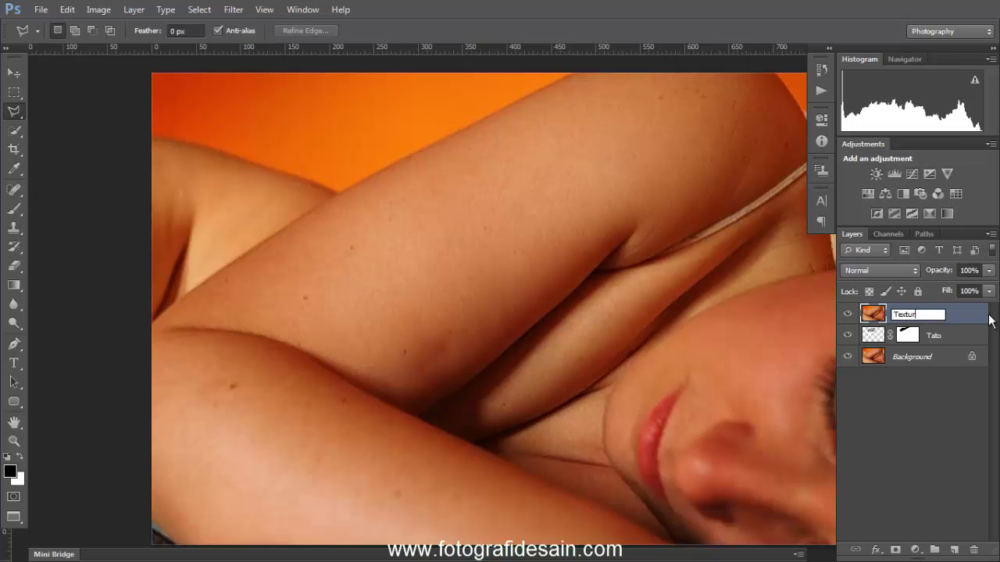
key("Return")
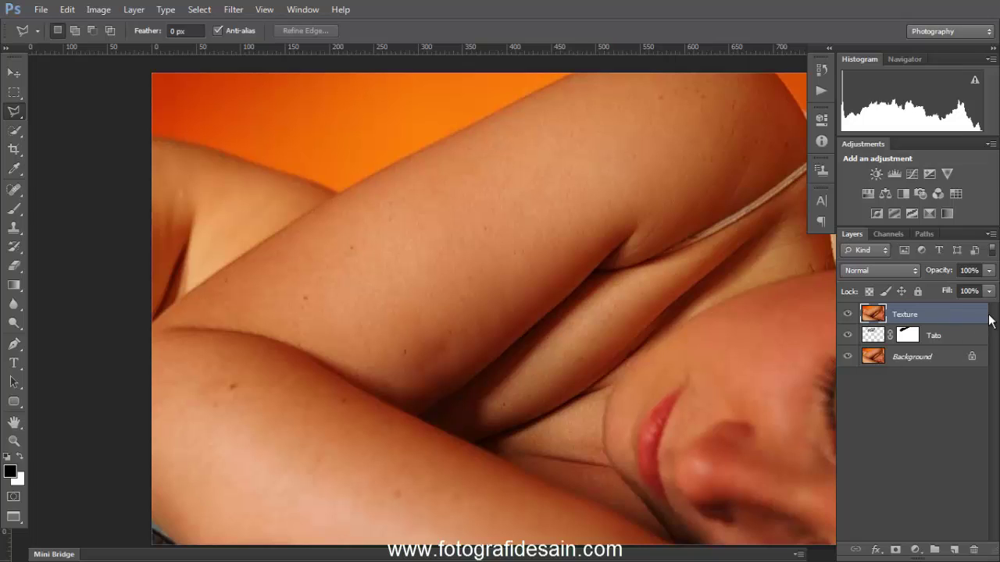
key("ctrl+0")
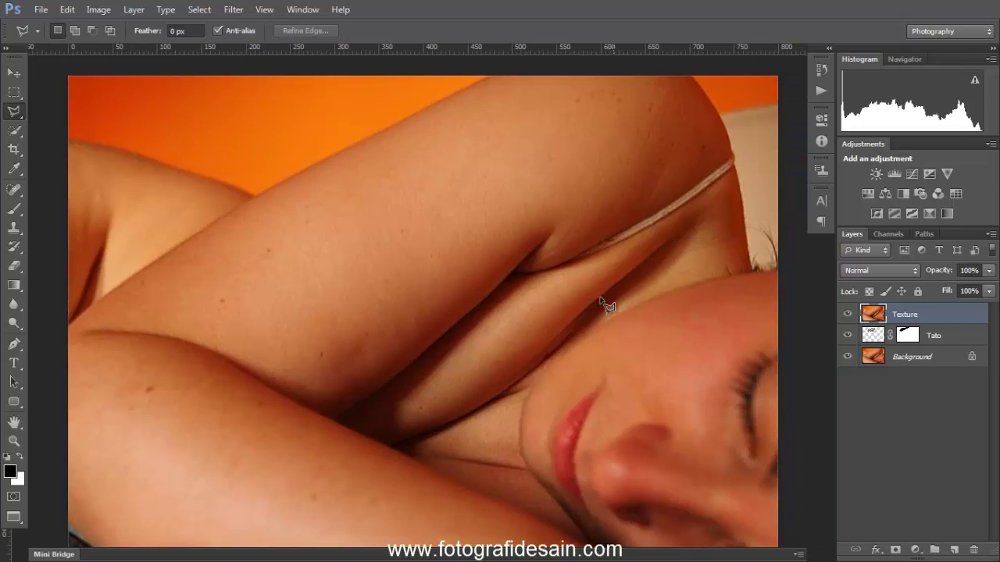
Apply a High Pass filter to the Texture layer with a radius of about 3.6 pixels
left_click(233, 10)
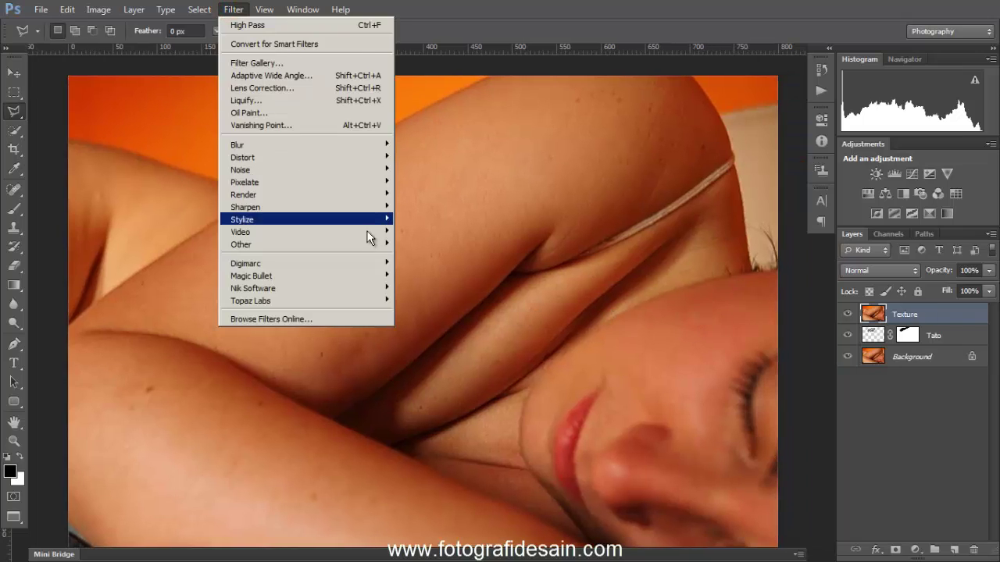
mouse_move(372, 245)
left_click(432, 256)
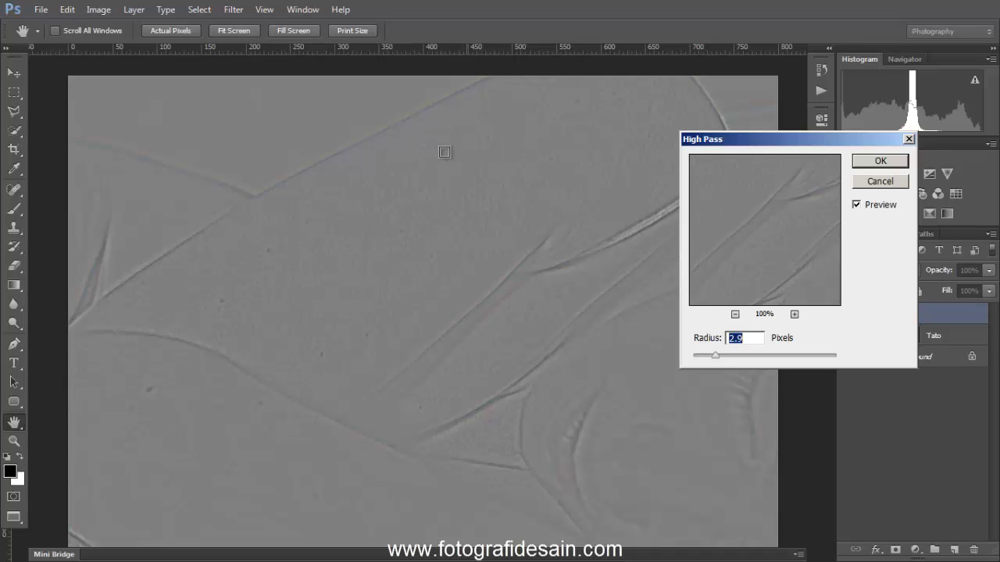
left_click_drag(777, 233, 774, 255)
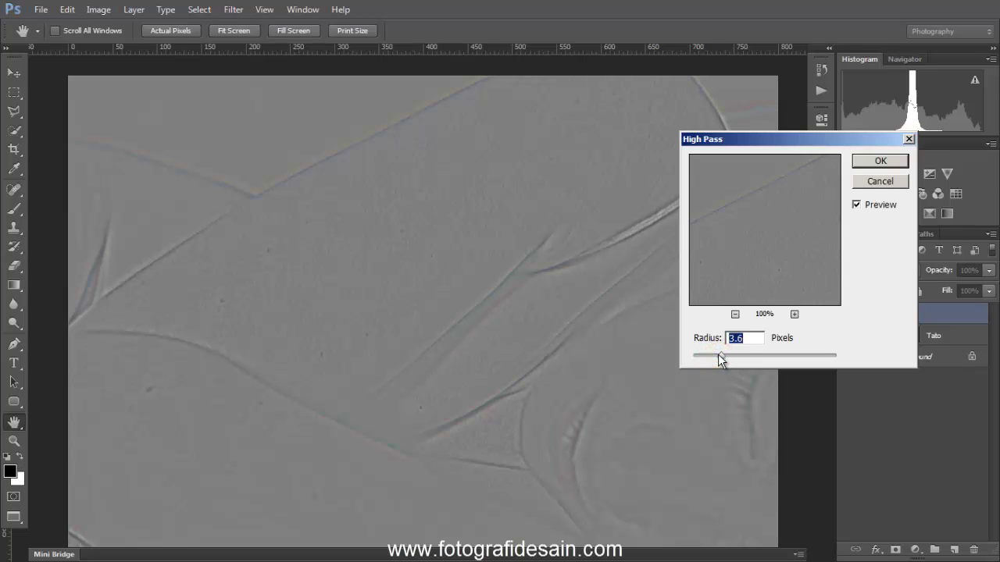
left_click_drag(717, 353, 717, 354)
left_click(864, 162)
Desaturate the Texture layer and set its blend mode to Linear Light
key("l")
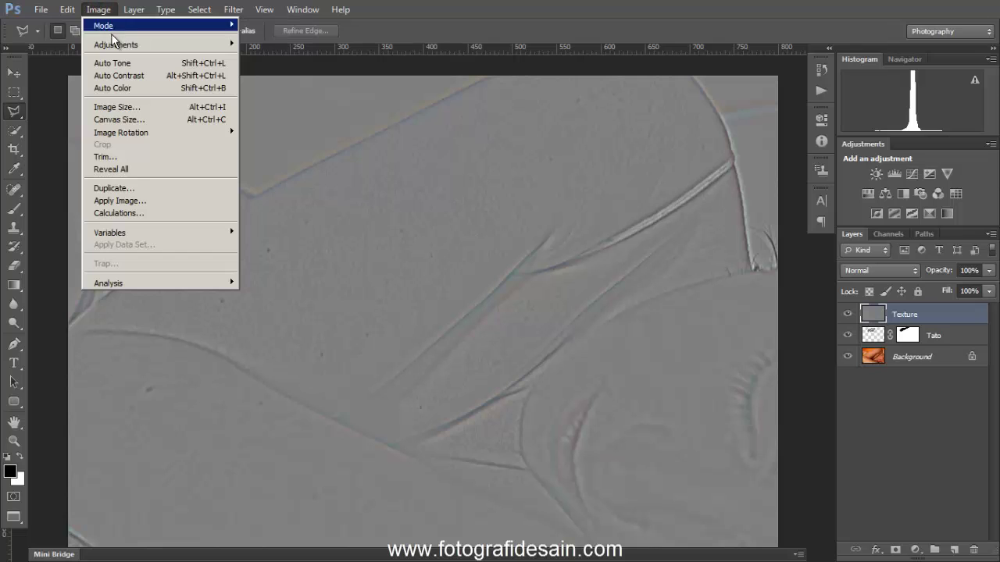
mouse_move(115, 45)
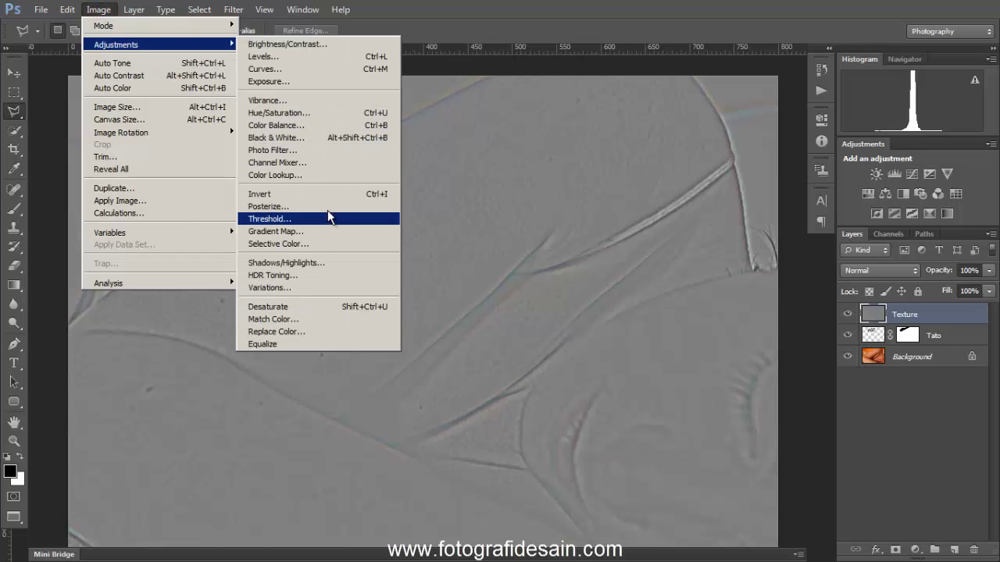
left_click(332, 309)
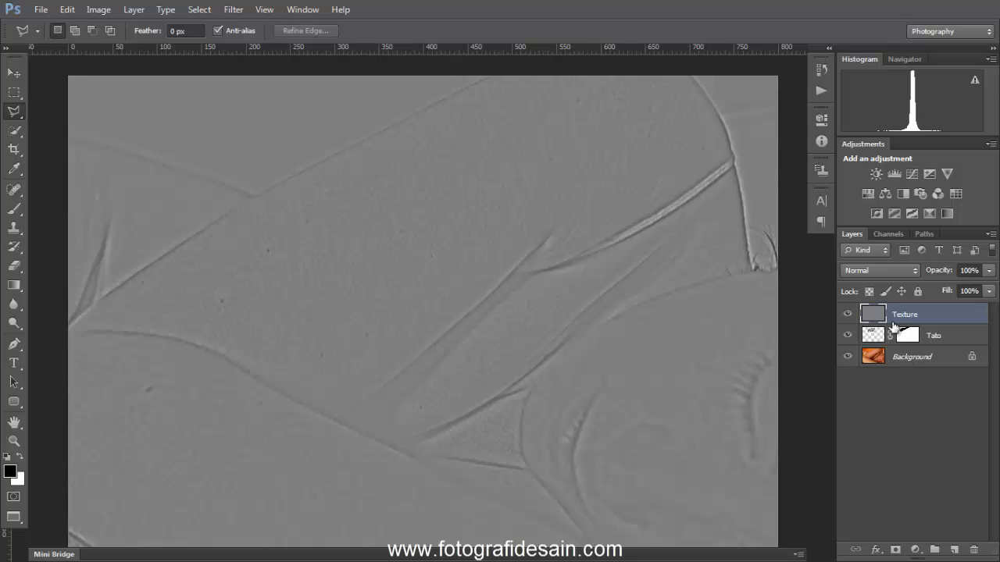
left_click(912, 270)
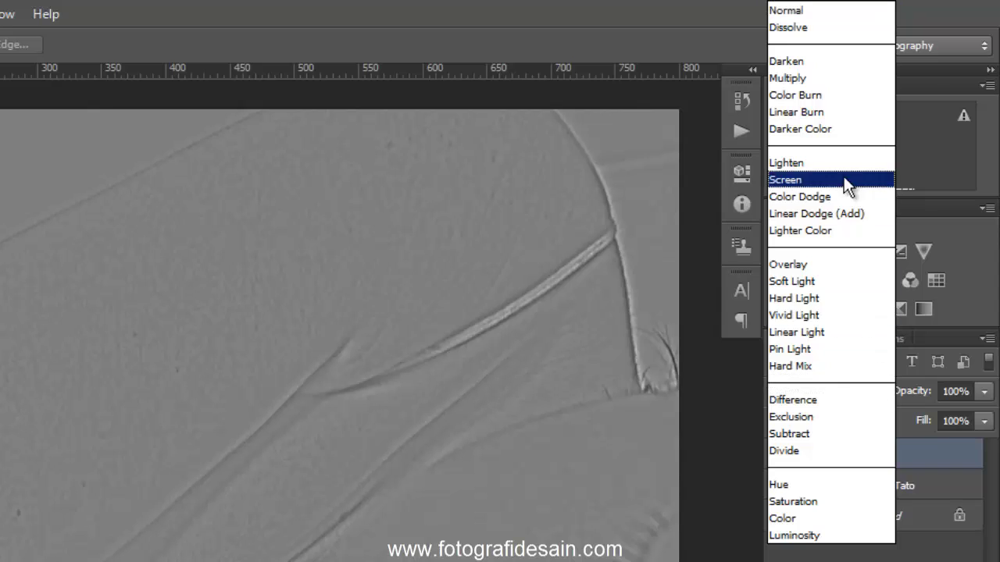
left_click(837, 331)
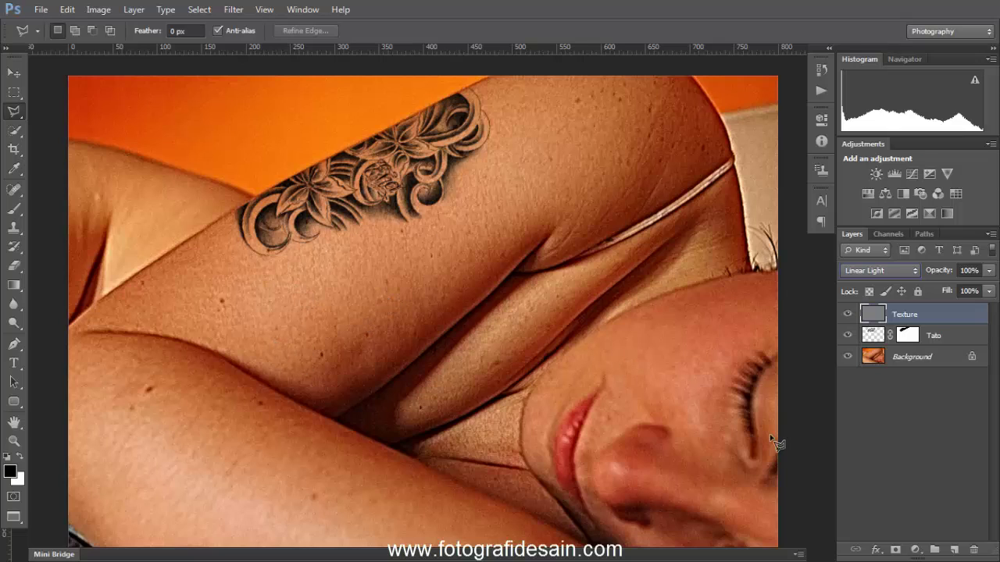
Add a layer mask to the Texture layer and invert it to black
left_click(895, 550)
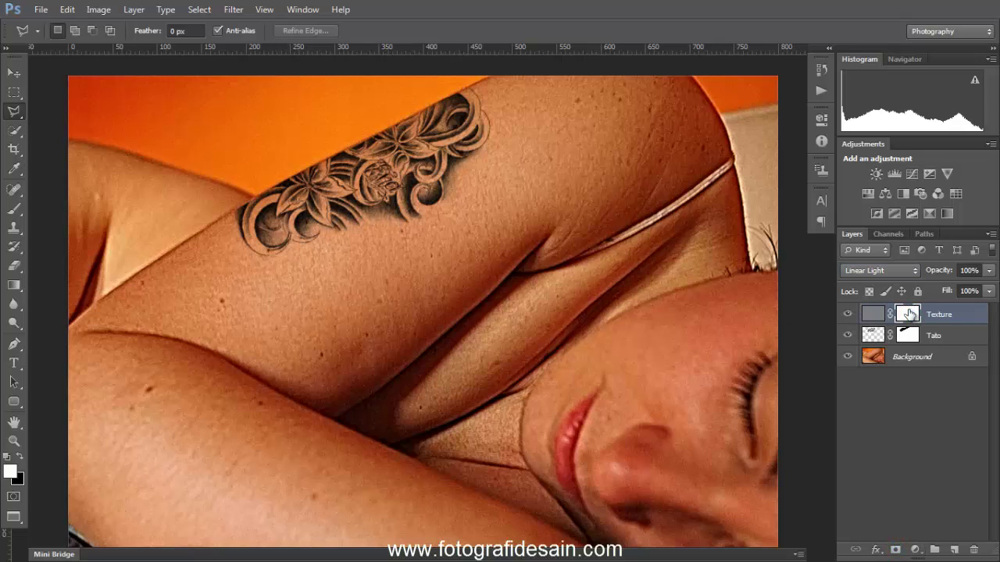
key("ctrl+i")
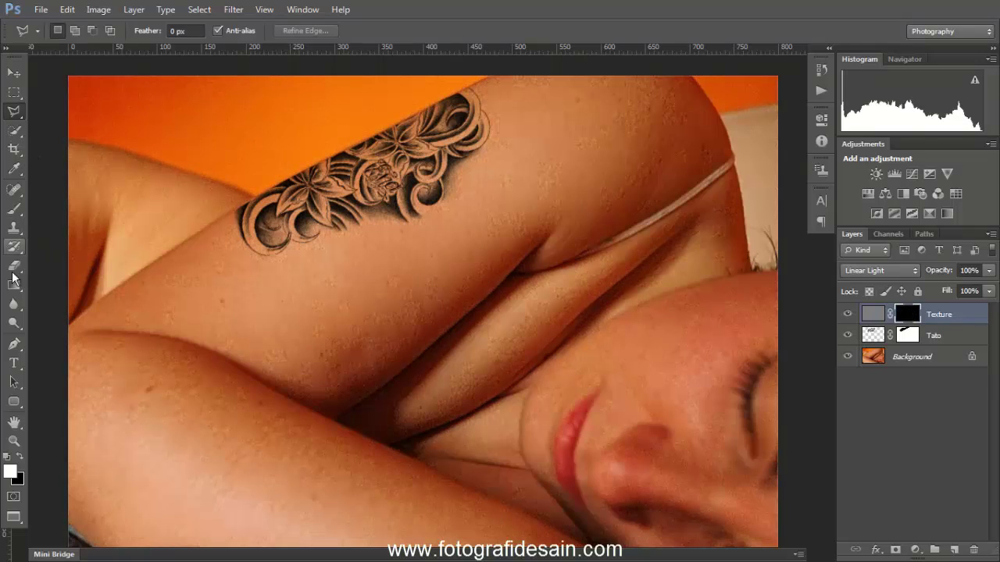
Paint white on the Texture layer mask over the tattoo area with a 40 px brush
left_click(15, 209)
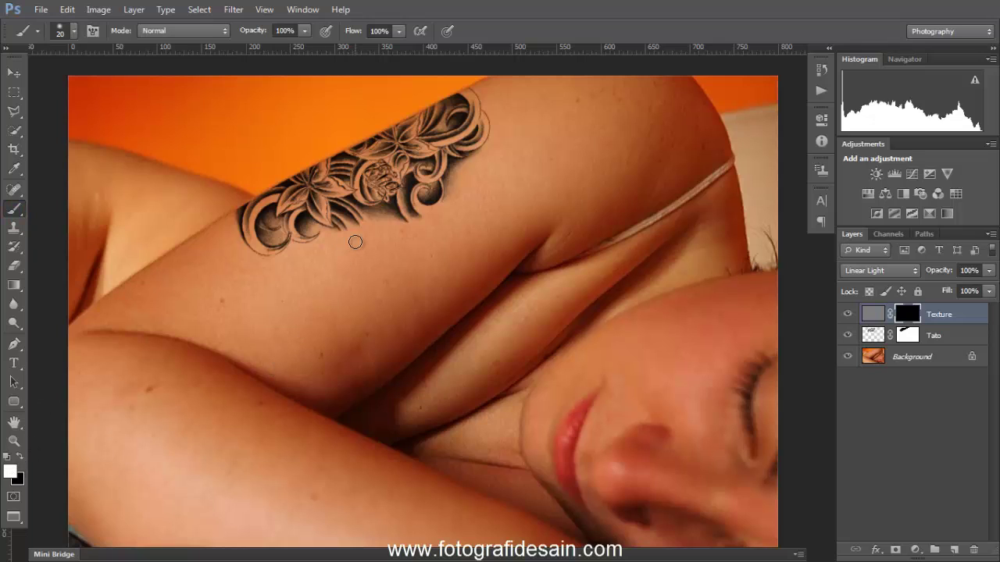
key("bracketright")
key("bracketright")
mouse_move(421, 157)
left_mouse_down()
mouse_move(281, 232)
mouse_move(250, 232)
mouse_move(361, 178)
mouse_move(308, 201)
mouse_move(400, 143)
mouse_move(379, 194)
mouse_move(425, 171)
left_mouse_up()
mouse_move(458, 111)
left_mouse_down()
mouse_move(385, 199)
mouse_move(377, 166)
mouse_move(360, 153)
mouse_move(370, 150)
mouse_move(350, 165)
mouse_move(346, 189)
mouse_move(270, 219)
mouse_move(276, 213)
mouse_move(267, 227)
mouse_move(256, 217)
mouse_move(347, 194)
mouse_move(344, 206)
mouse_move(398, 206)
mouse_move(453, 157)
mouse_move(464, 121)
mouse_move(457, 111)
mouse_move(436, 133)
left_mouse_up()
Compare the tattoo up close with the Texture layer hidden and shown
key("ctrl+plus")
key("ctrl+plus")
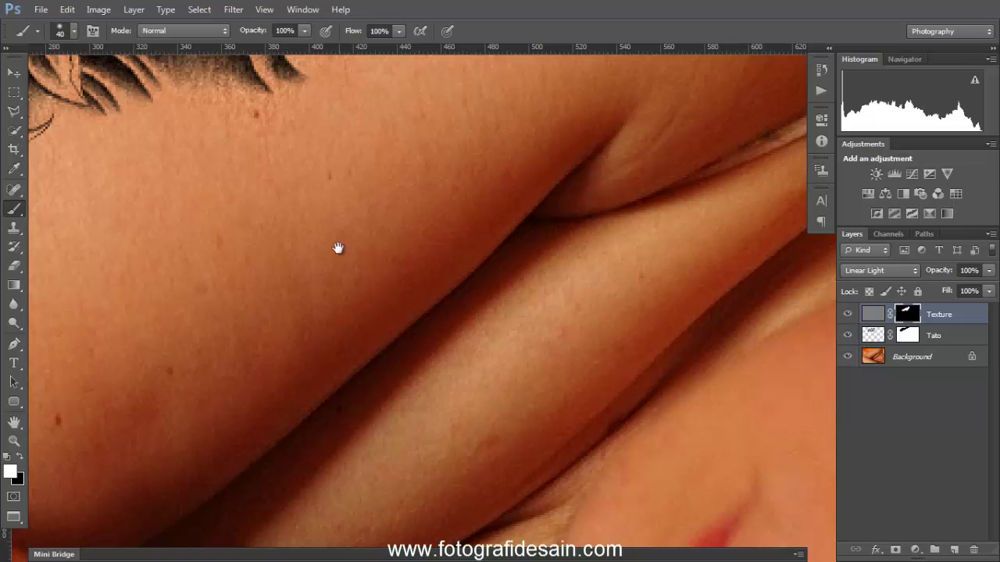
left_click(338, 248, "ctrl")
left_click_drag(531, 463, 623, 430)
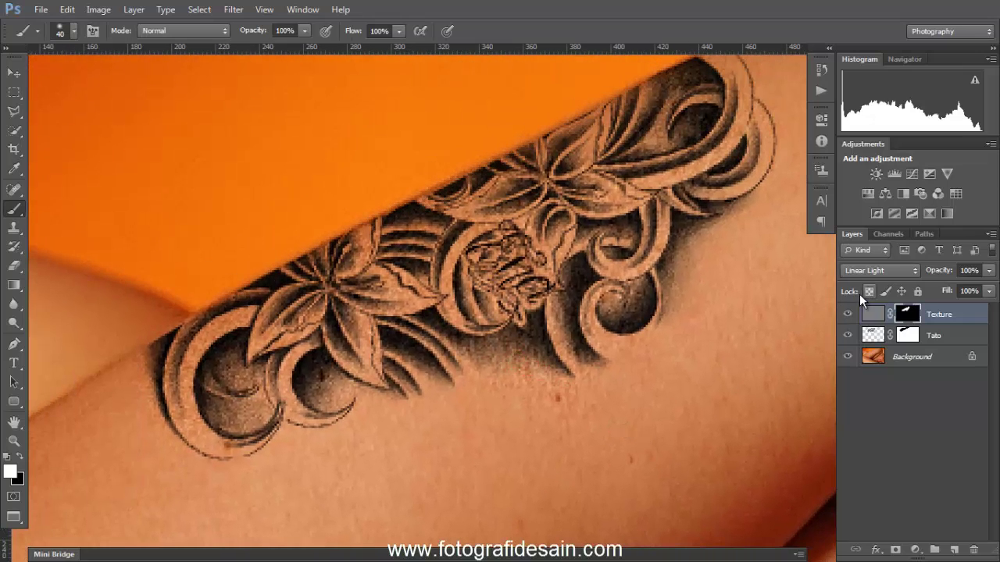
left_click(848, 315)
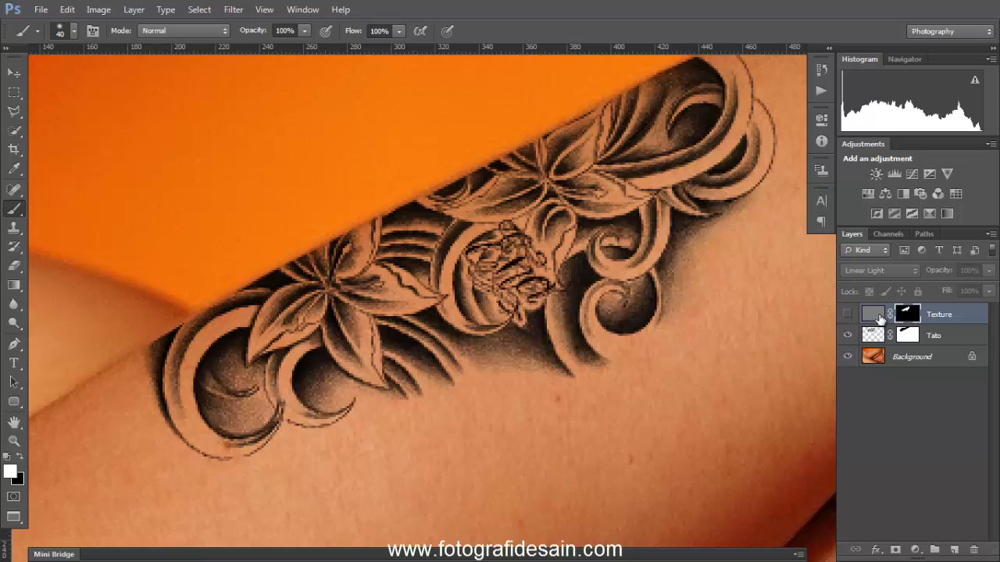
left_click(845, 316)
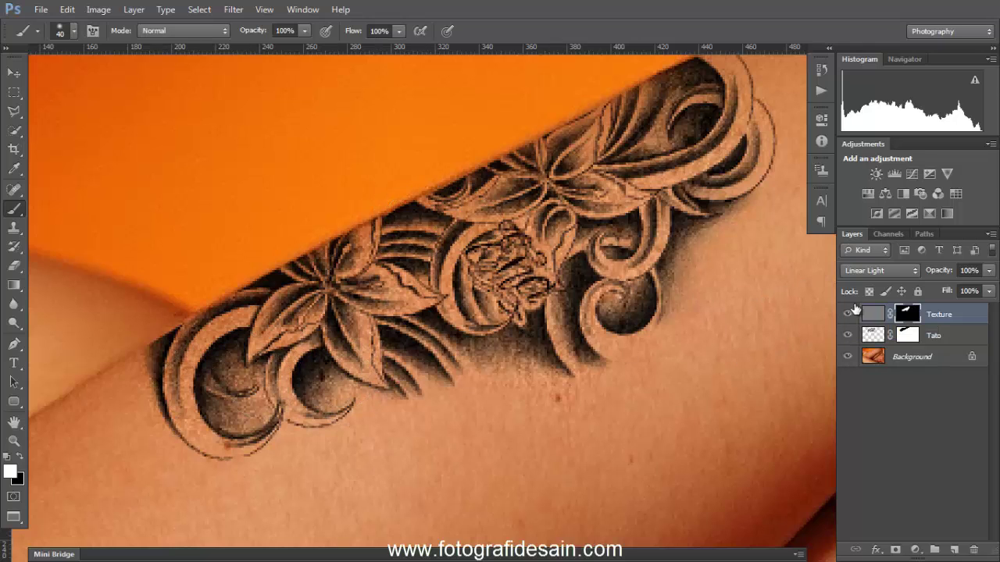
left_click(849, 314)
left_click(850, 315)
left_click(849, 315)
left_click(849, 315)
left_click(850, 315)
left_click(850, 314)
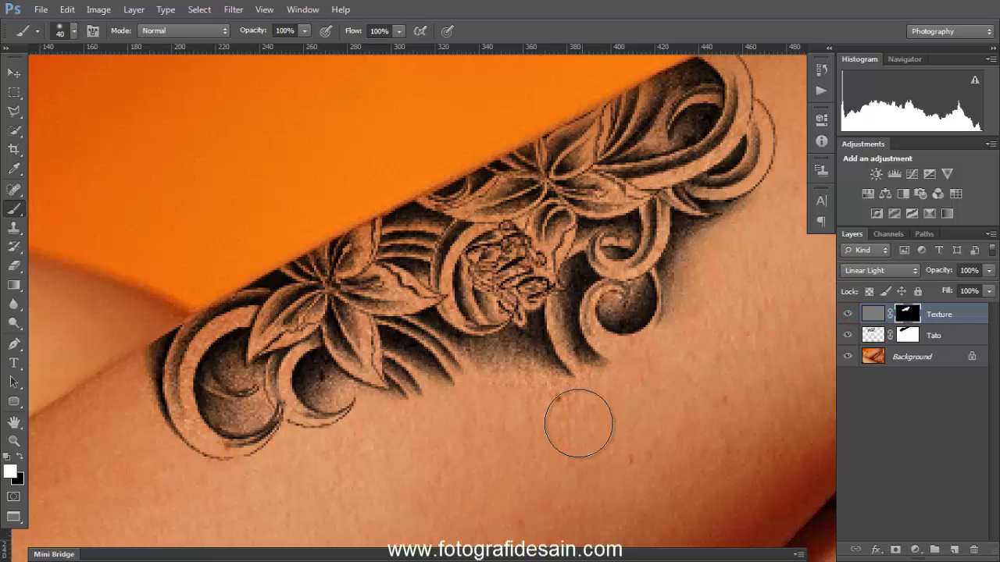
key("x")
key("x")
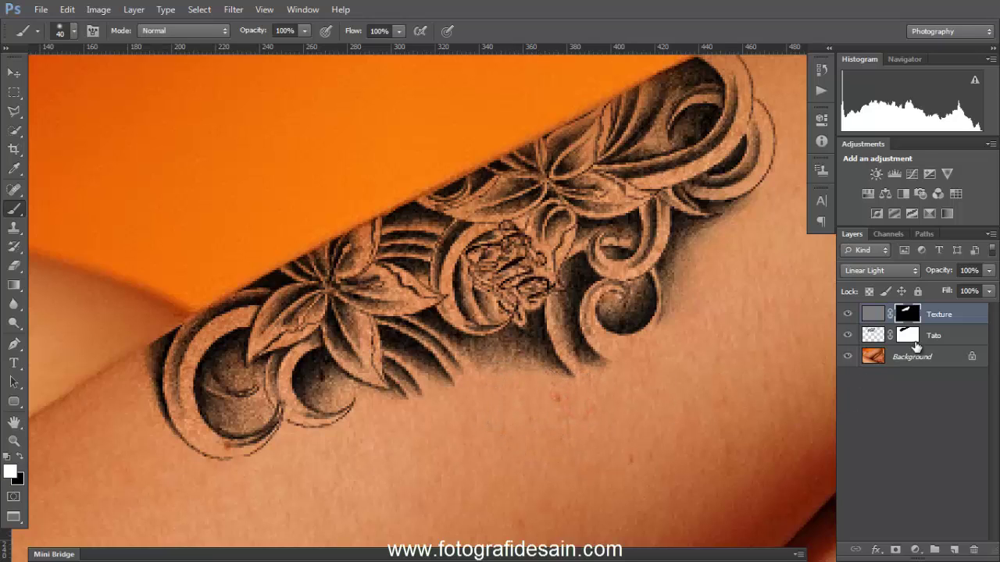
left_click(849, 315)
left_click(850, 314)
left_click(849, 315)
left_click(849, 314)
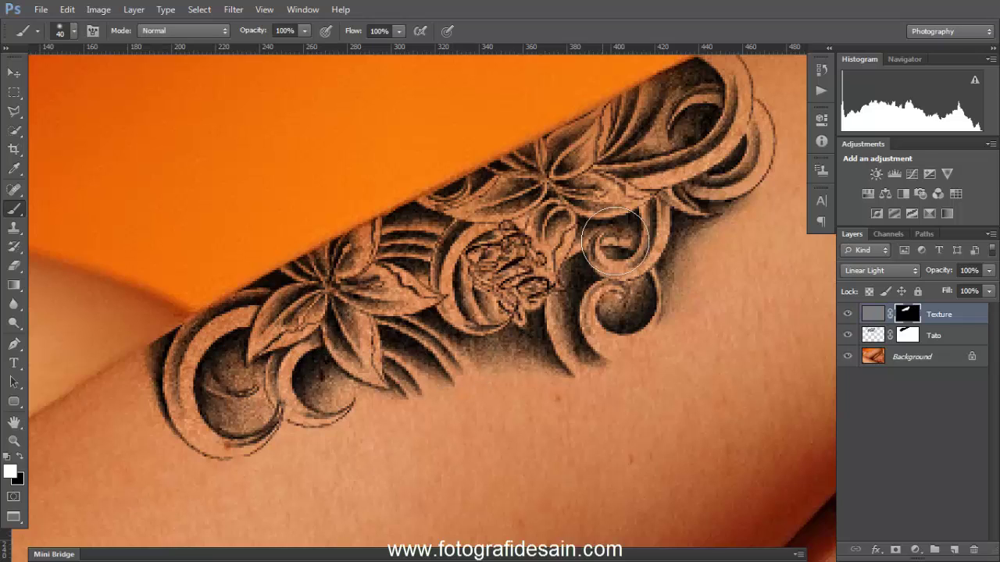
Reduce the Texture layer's opacity to 79% and compare the tattoo with the layer off and on
left_click(873, 314)
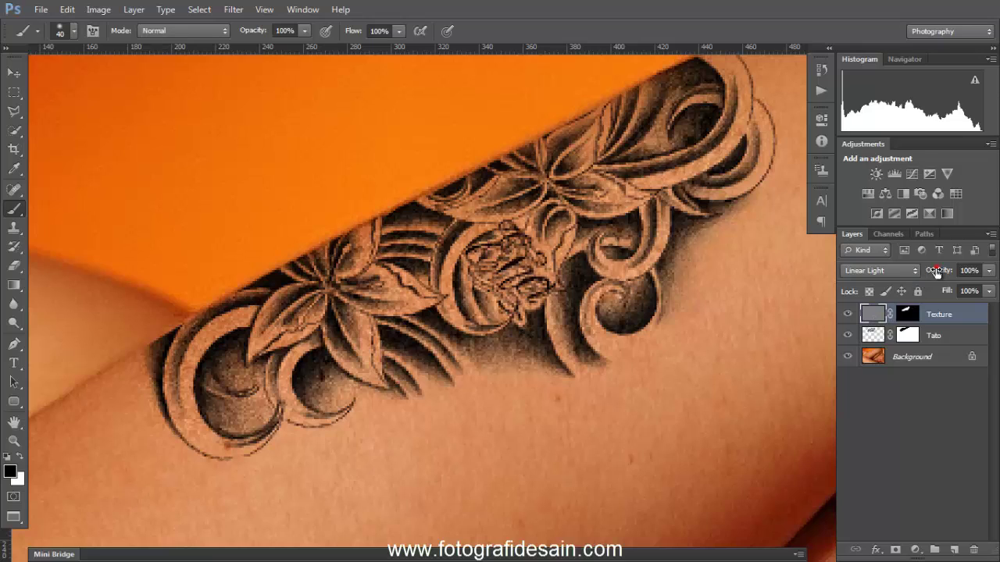
left_click_drag(934, 271, 915, 276)
left_click(848, 314)
left_click(848, 313)
left_click(848, 314)
left_click(848, 313)
Reduce the Tato layer's opacity to 81%
key("ctrl+0")
left_click_drag(493, 397, 449, 378)
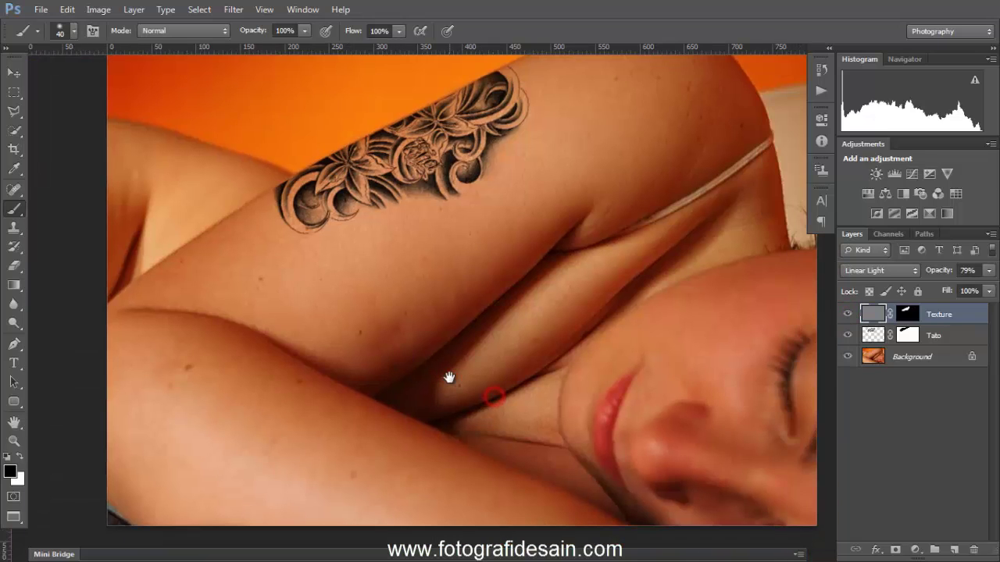
left_click(15, 71)
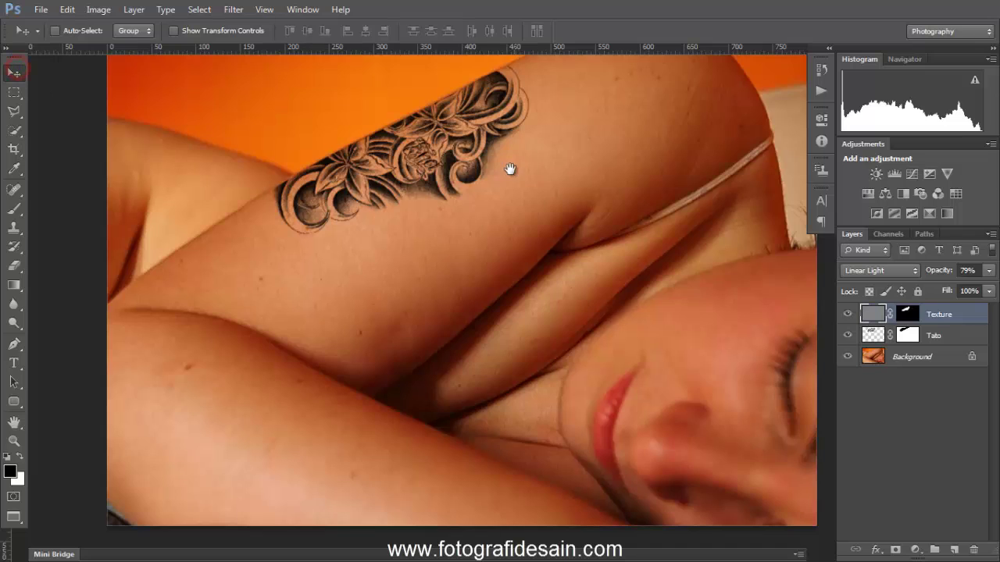
left_click_drag(510, 169, 480, 187)
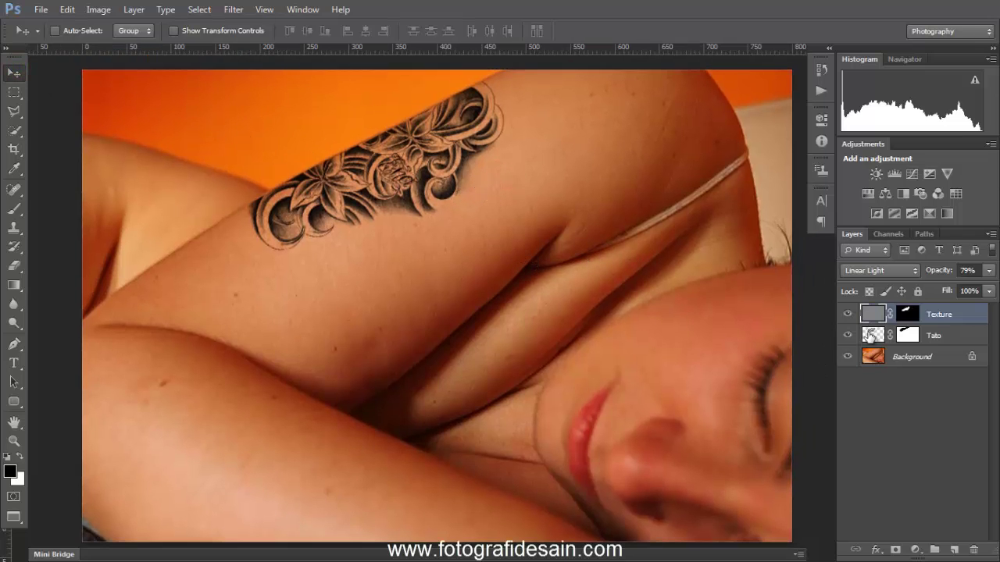
left_click(869, 336)
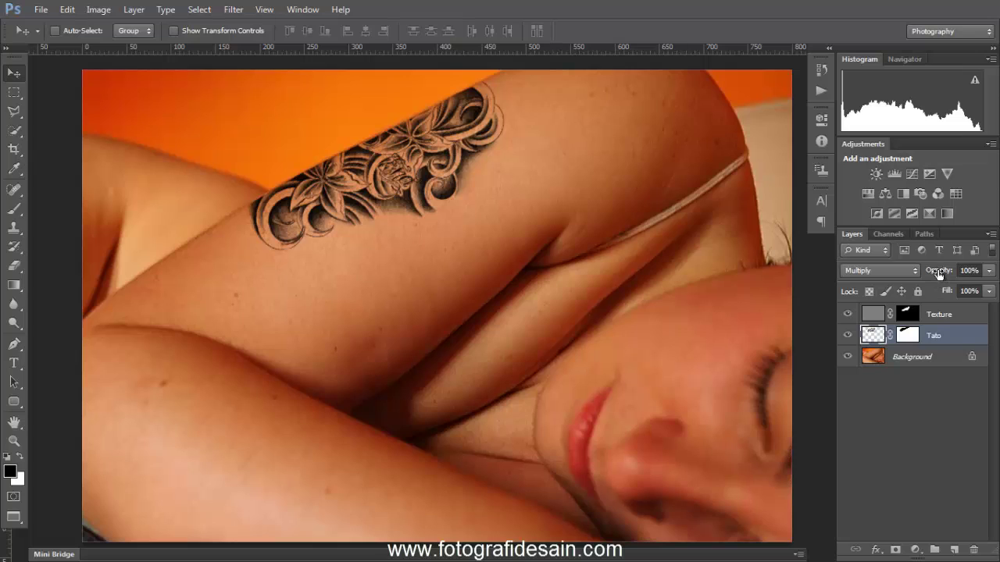
left_click_drag(938, 273, 929, 274)
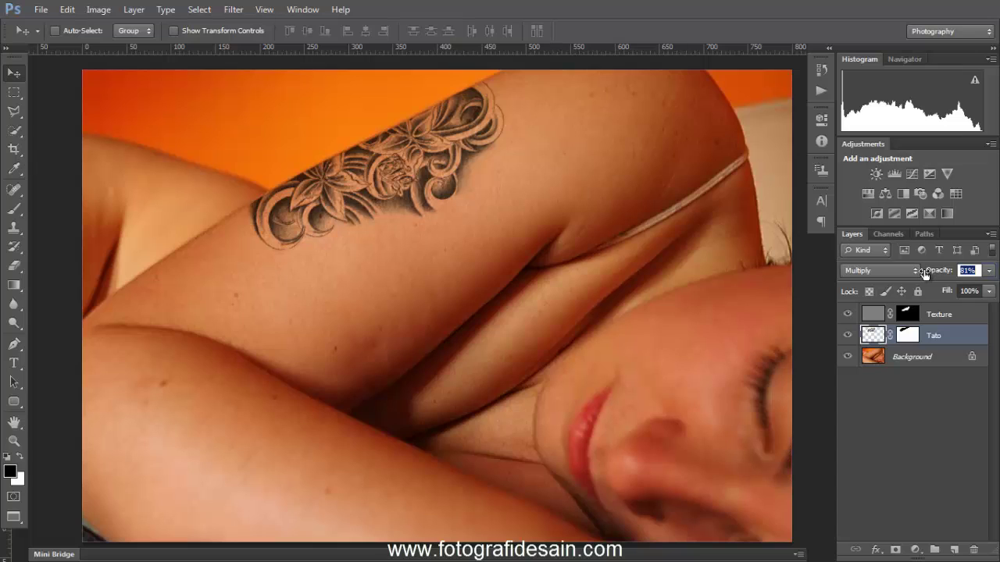
left_click_drag(924, 273, 926, 273)
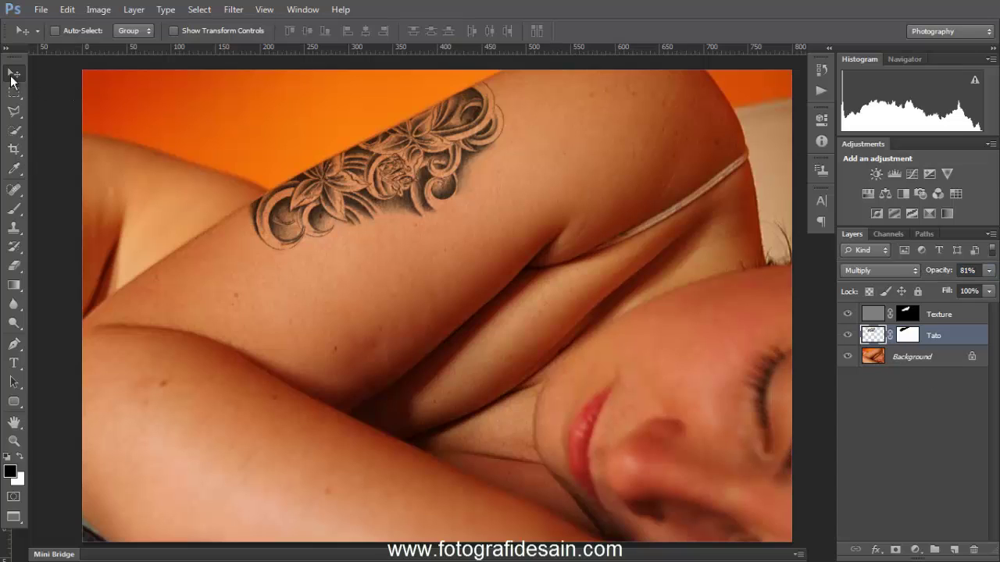
left_click(948, 424)
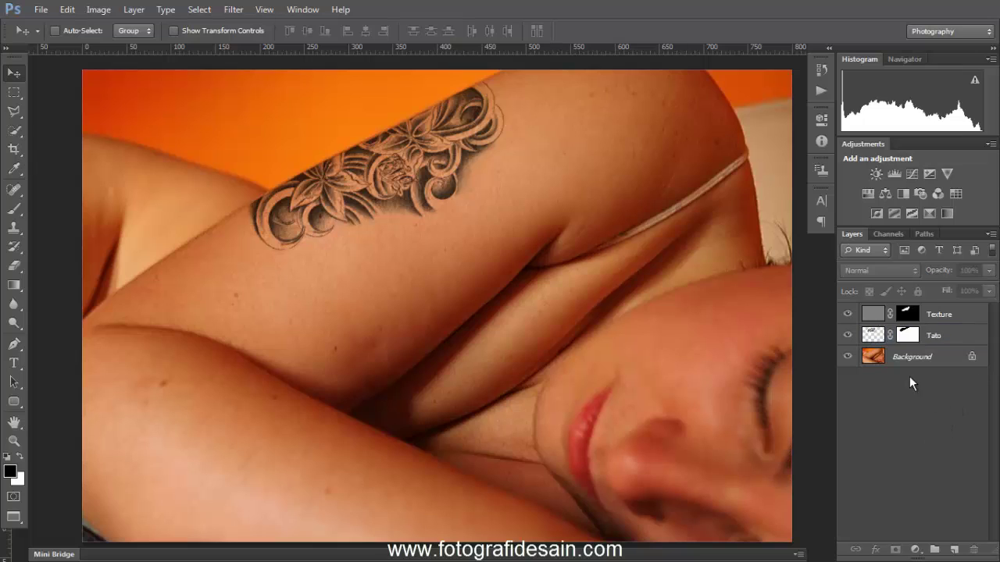
Add a Color Balance adjustment layer above the Tato layer and clip it to that layer only
left_click(872, 334)
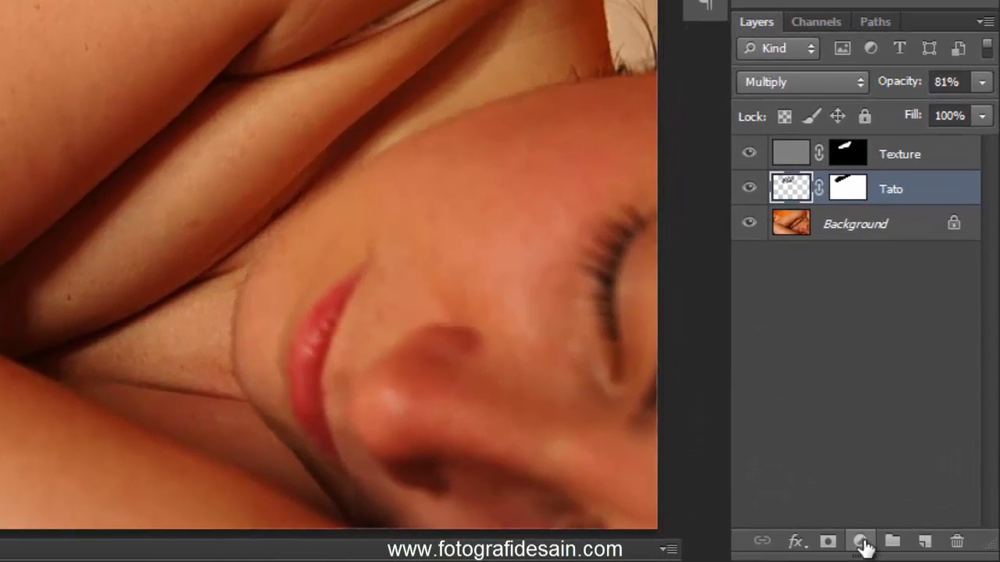
left_click(915, 550)
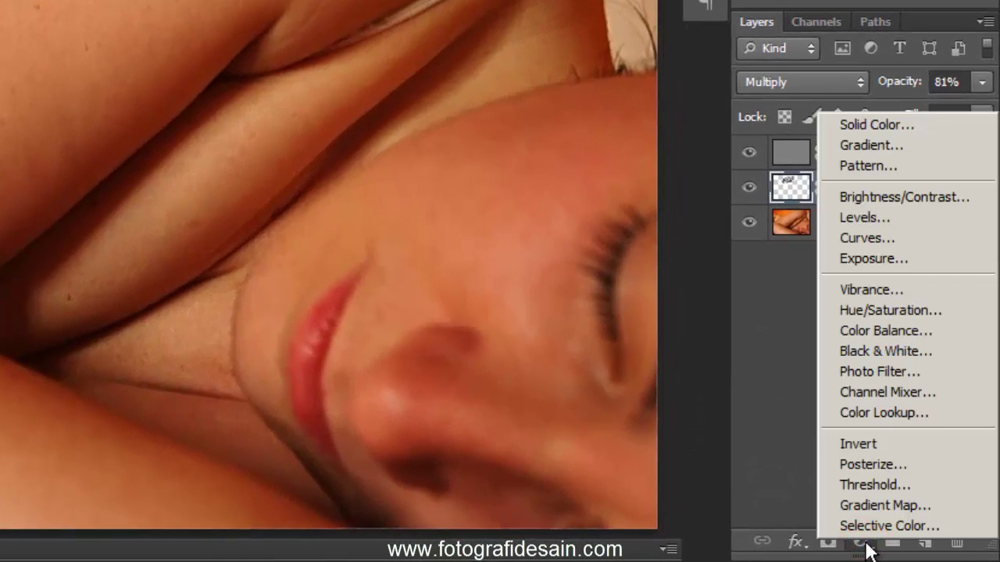
left_click(926, 331)
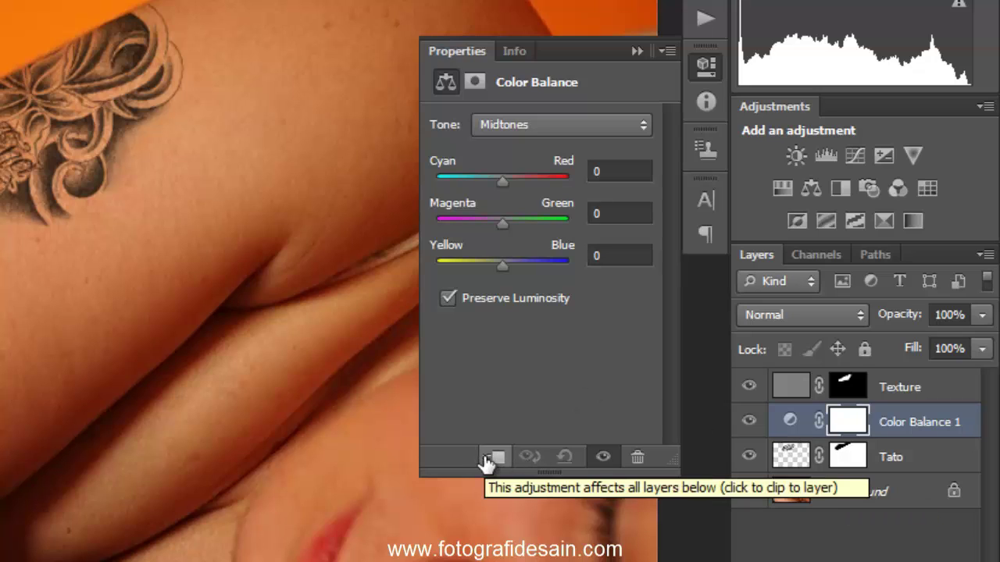
left_click(486, 461)
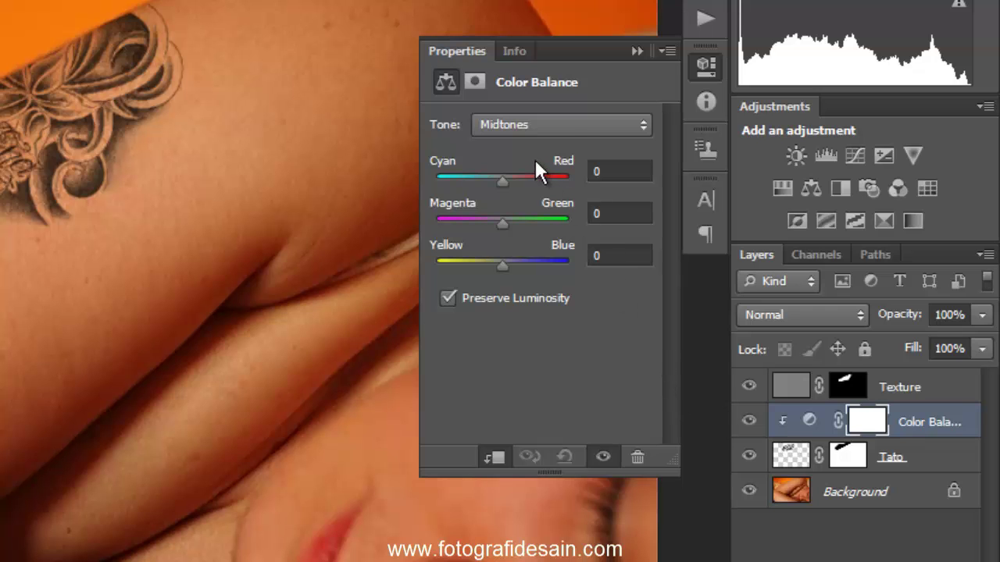
Set the Color Balance tone to Shadows and shift its Cyan–Red value to +27
left_click(576, 126)
left_click(689, 157)
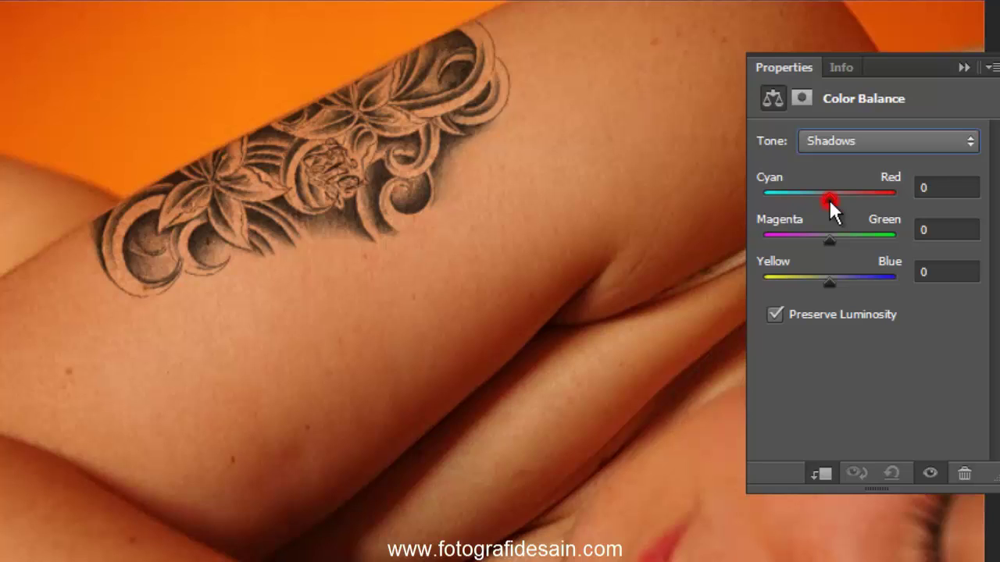
left_click_drag(829, 198, 847, 199)
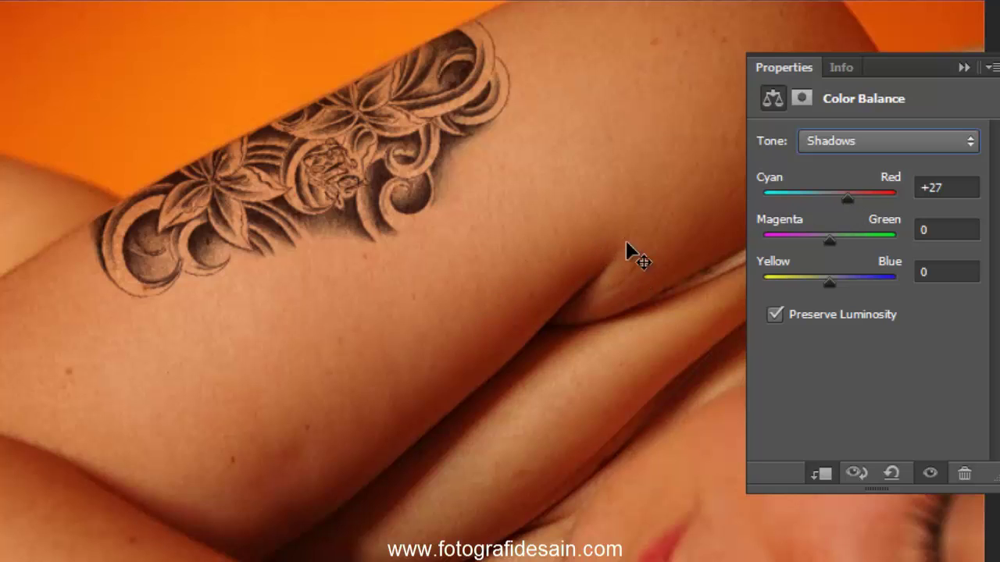
Fine-tune the Cyan–Red balance of the Shadows and shift the Midtones slightly towards red in the Color Balance adjustment
left_click_drag(852, 195, 850, 204)
left_click(848, 136)
left_click(843, 181)
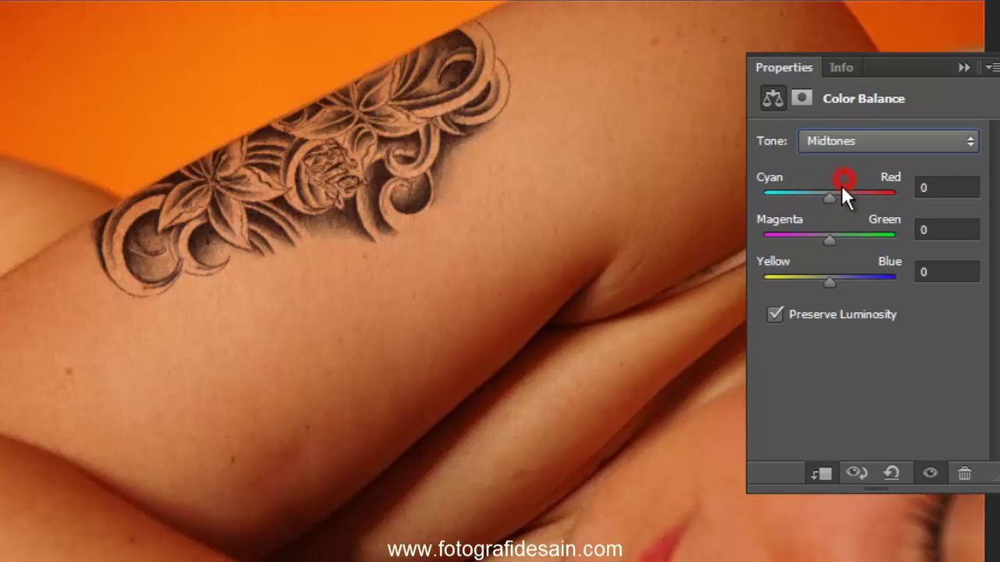
left_click_drag(835, 199, 836, 200)
left_click(723, 245)
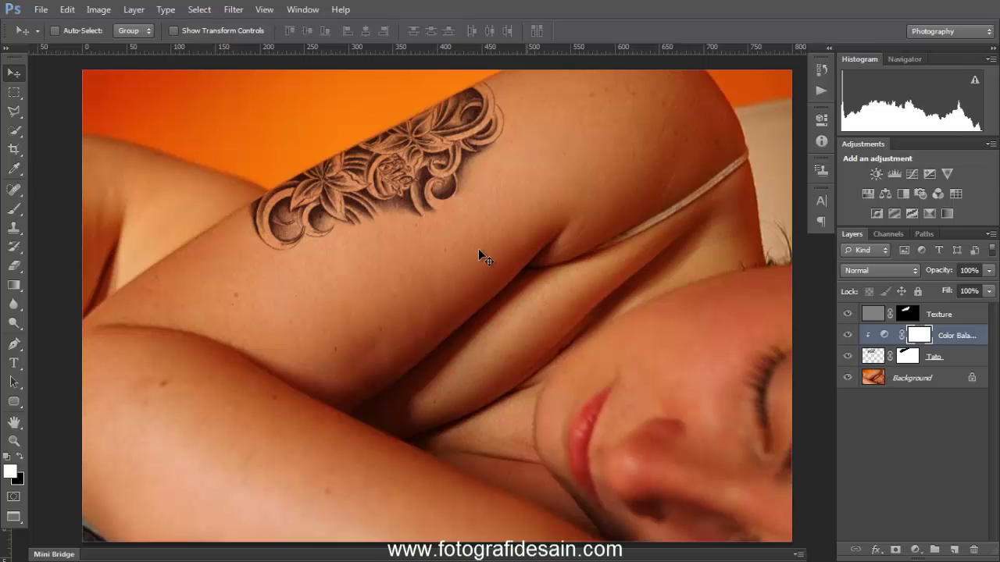
Compare the tattoo's tint with the Color Balance adjustment layer off and on
left_click(848, 336)
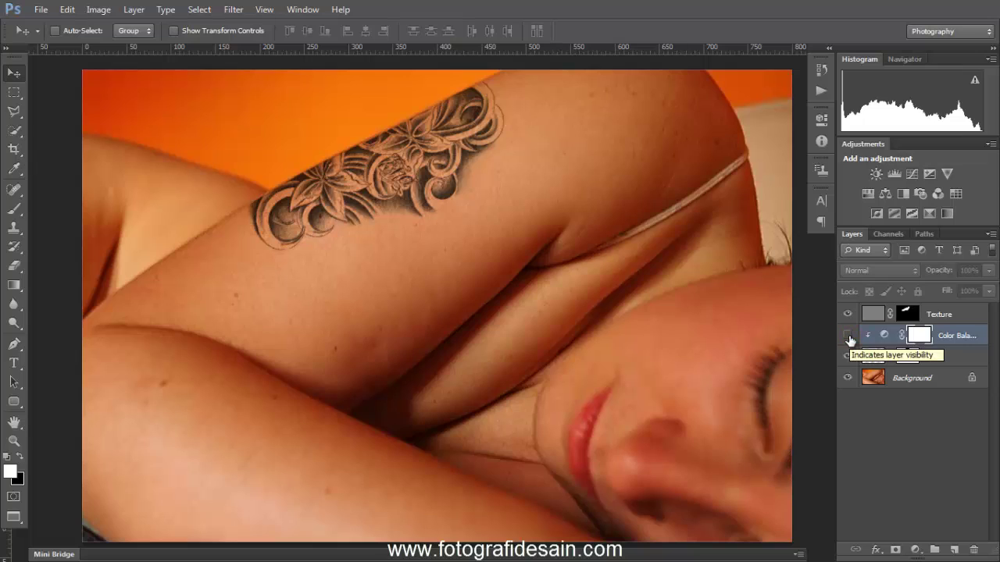
left_click(848, 337)
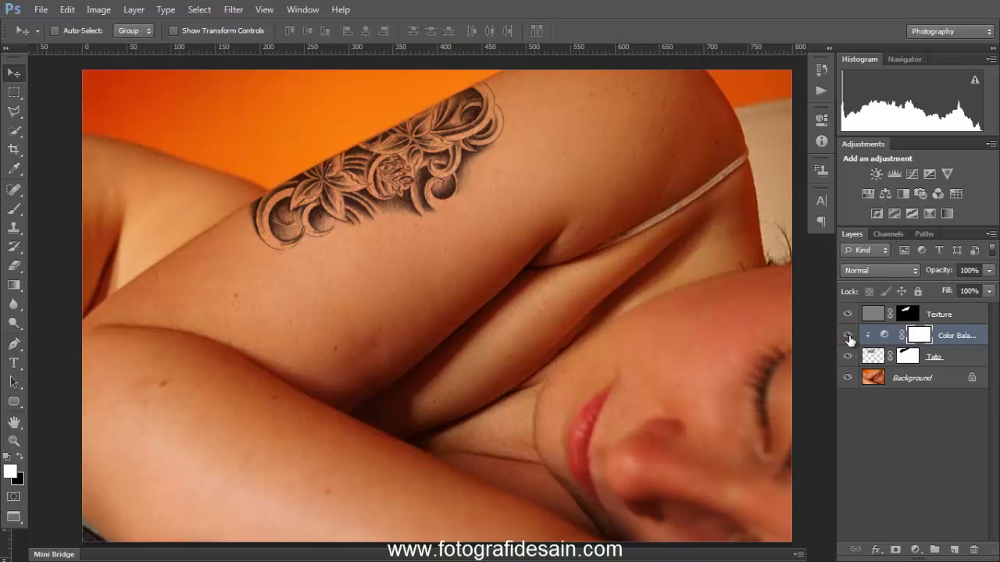
left_click(848, 337)
left_click(848, 336)
left_click(848, 336)
left_click(848, 336)
left_click(848, 336)
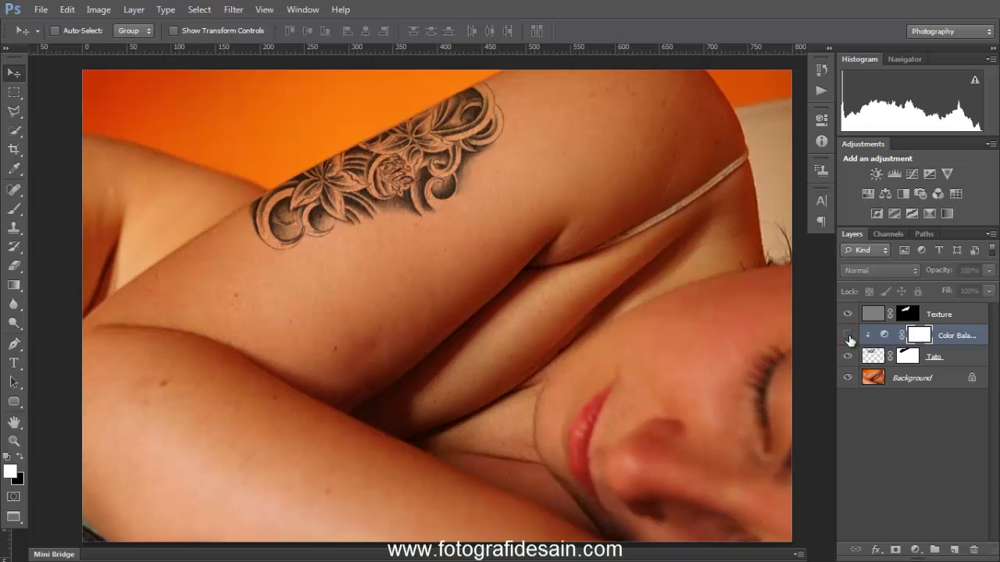
left_click(848, 337)
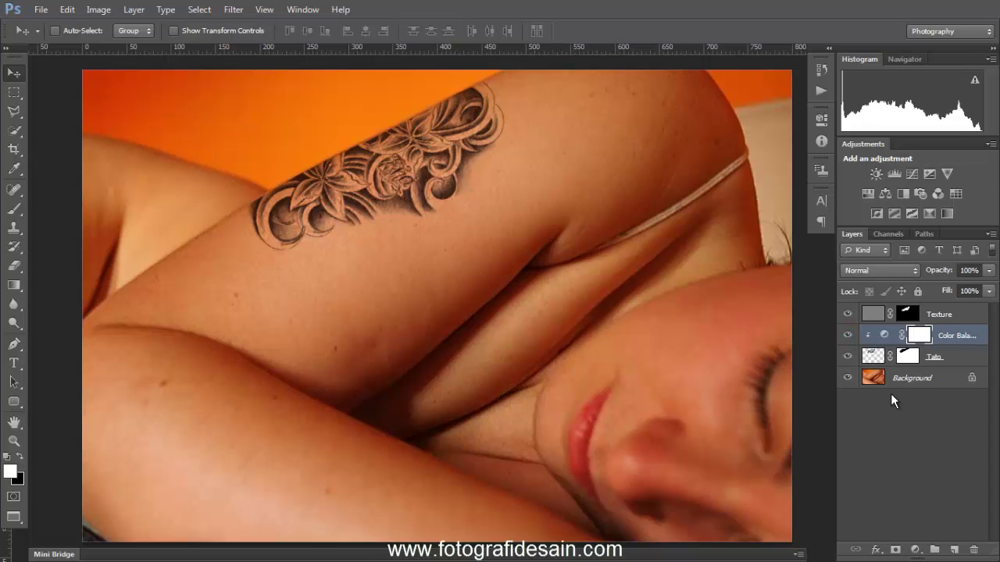
Set the Tato layer's opacity to 82% and compare the finished arm with the original Background photo alone
left_click(877, 359)
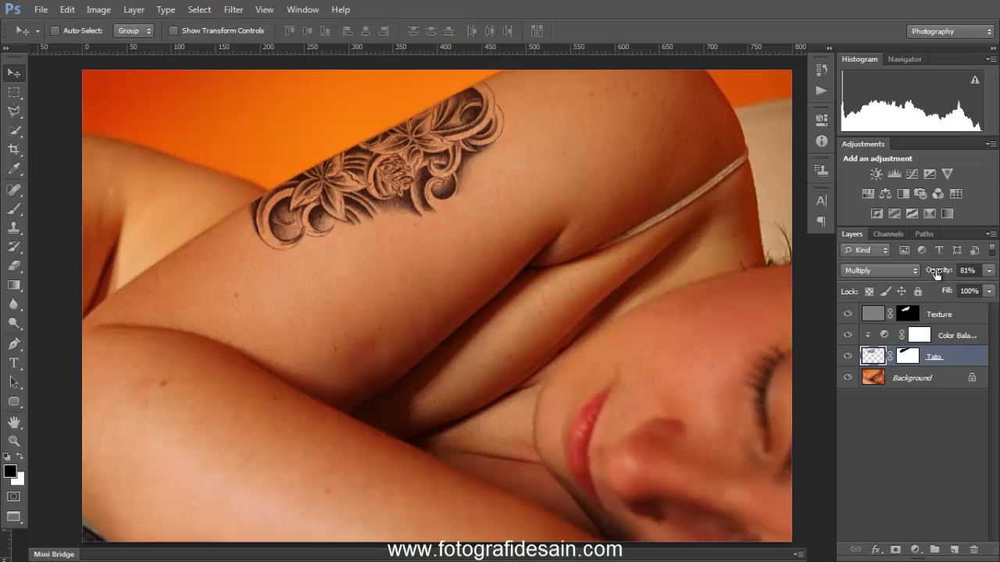
left_click_drag(937, 272, 937, 274)
left_click(14, 73)
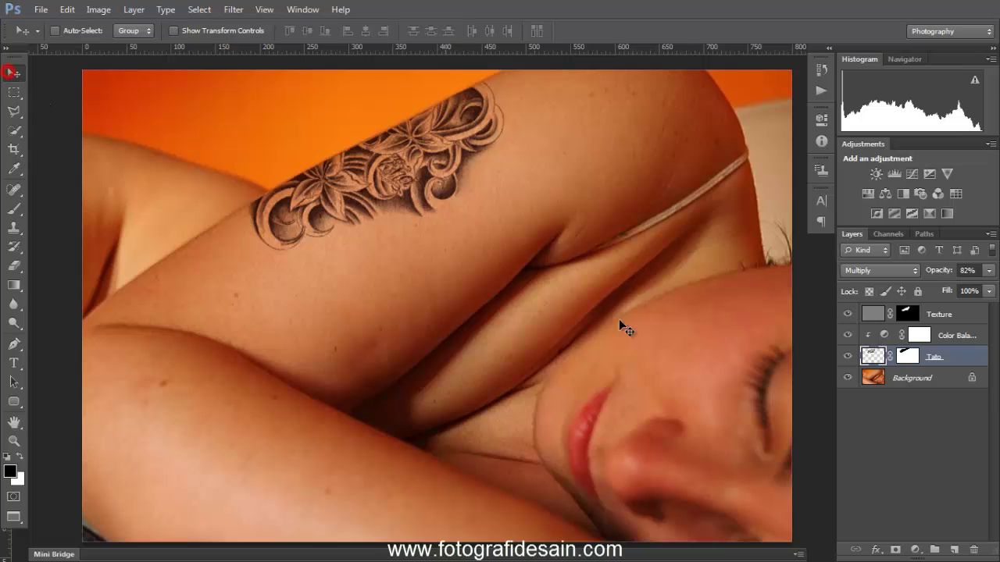
left_click(940, 457)
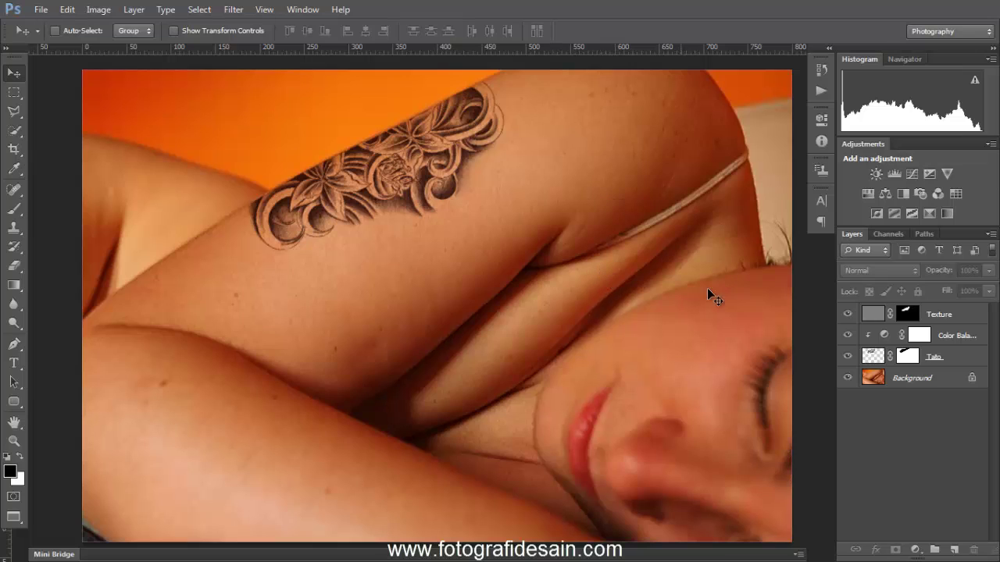
left_click(847, 379, "alt")
left_click(847, 379, "alt")
Switch to the Untitled-2 document with the photo of the woman's bare back
left_click(299, 10)
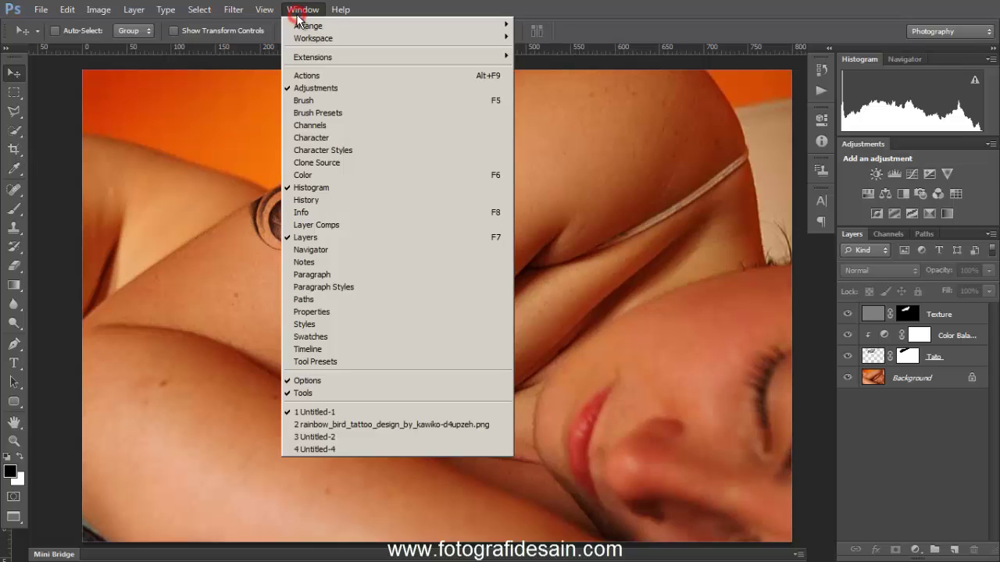
left_click(378, 446)
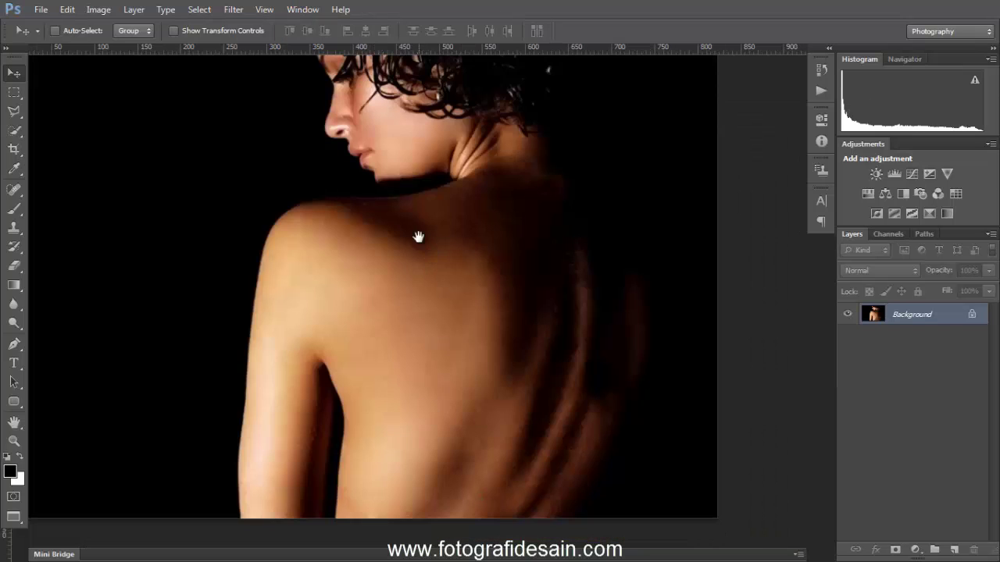
left_click_drag(417, 236, 429, 266)
Copy the whole image from rainbow_bird_tattoo_design_by_kawiko-d4upzeh.png and paste it as a new layer into Untitled-2
left_click(303, 9)
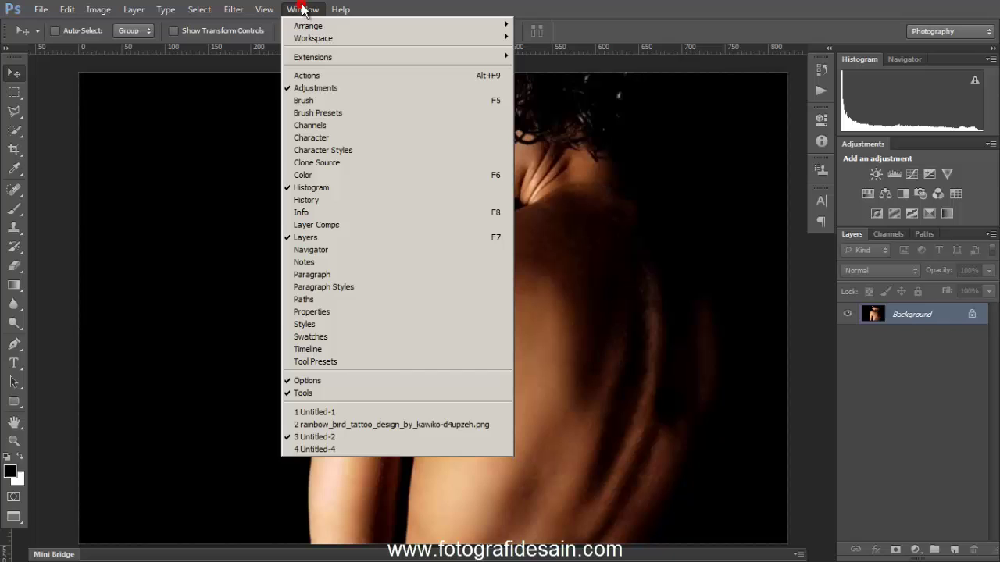
left_click(415, 427)
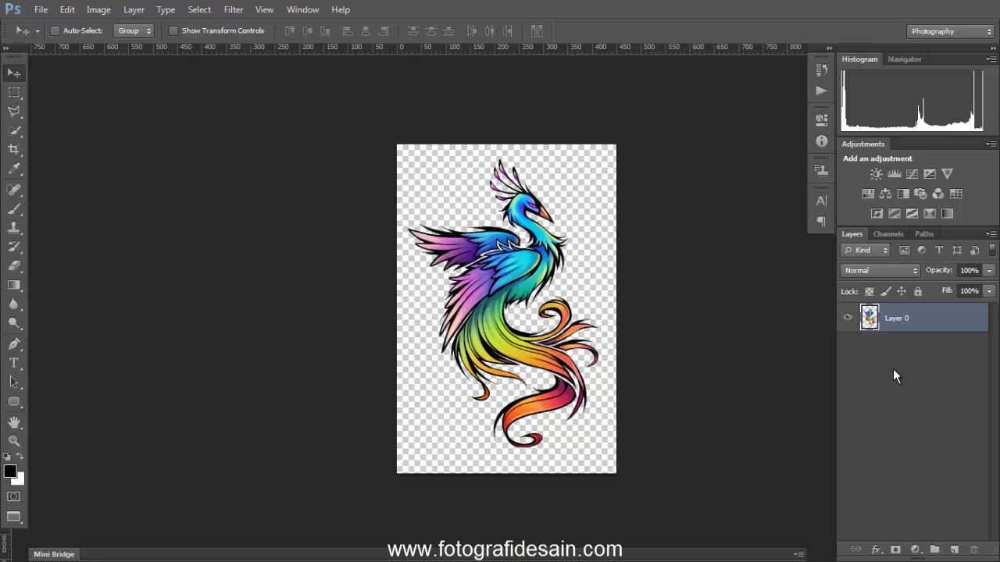
key("ctrl+a")
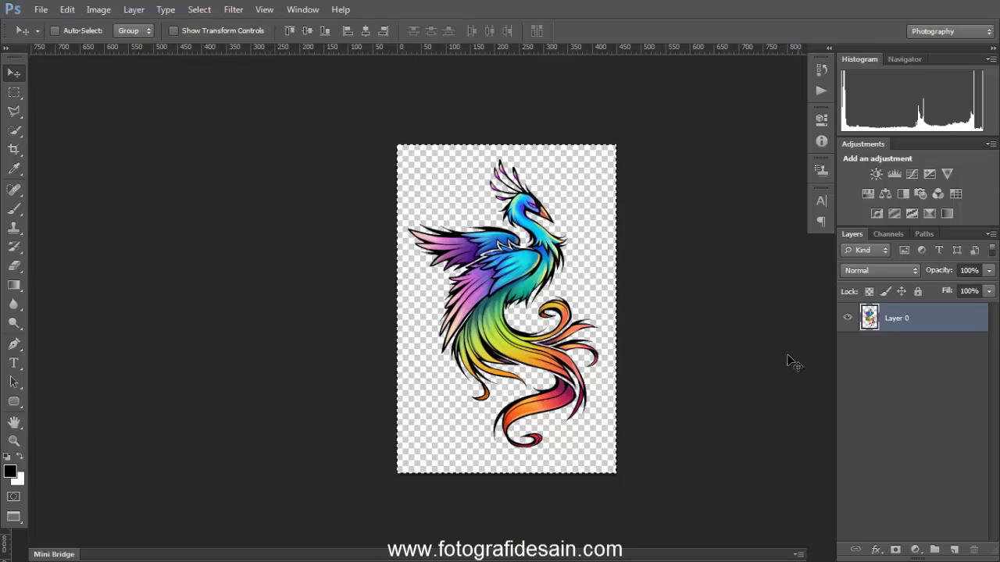
left_click(302, 9)
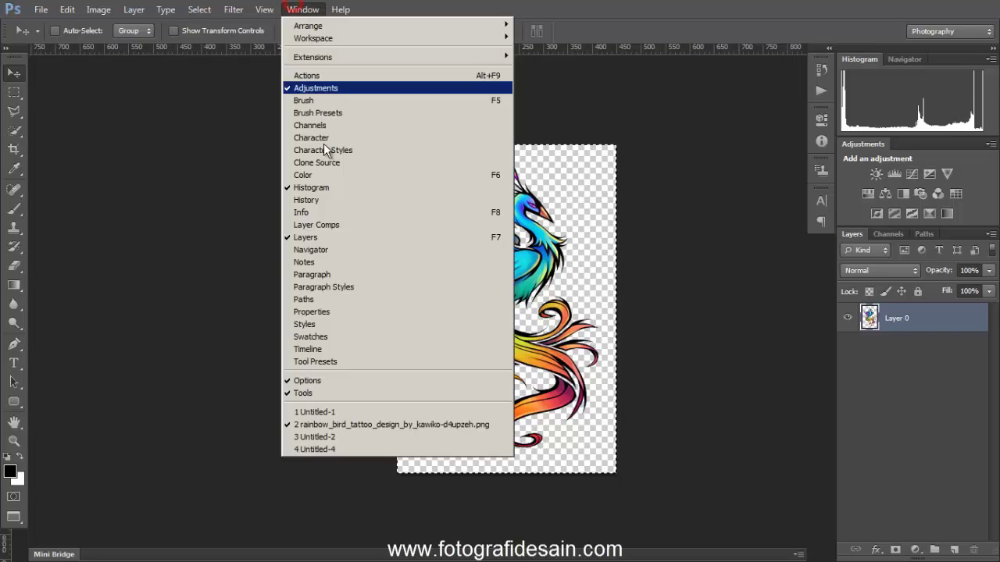
left_click(396, 449)
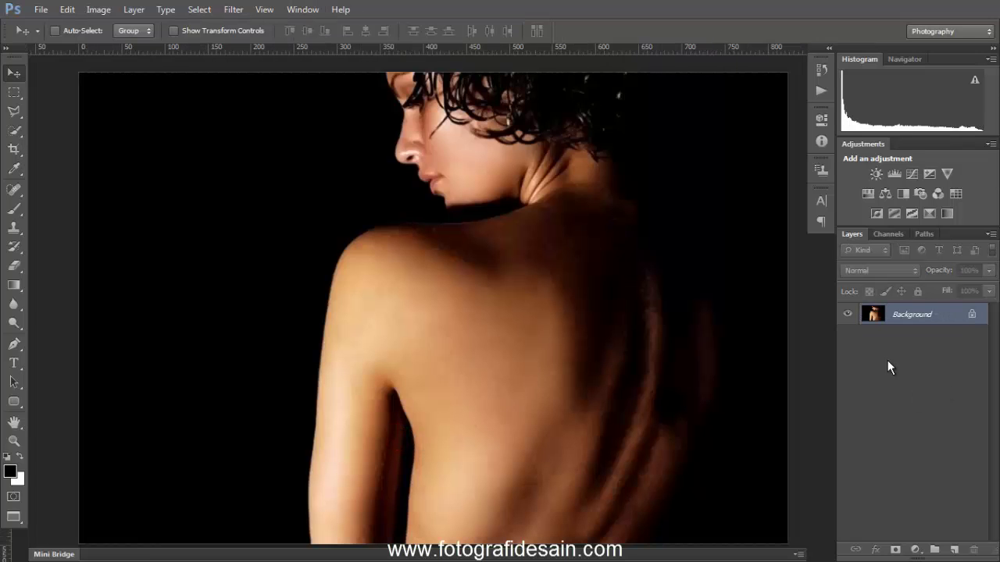
key("ctrl+v")
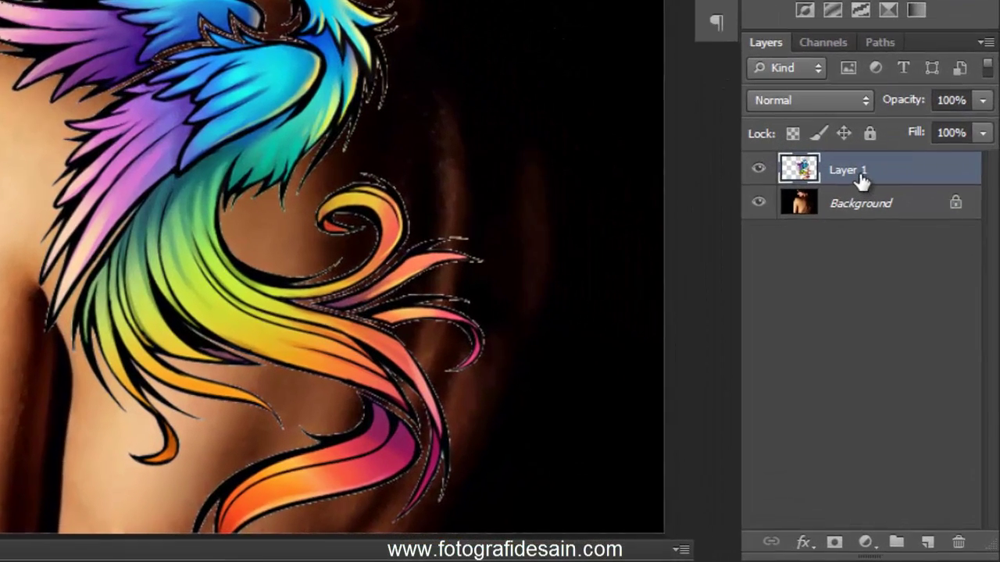
Rename the pasted bird layer as Tato
double_click(875, 256)
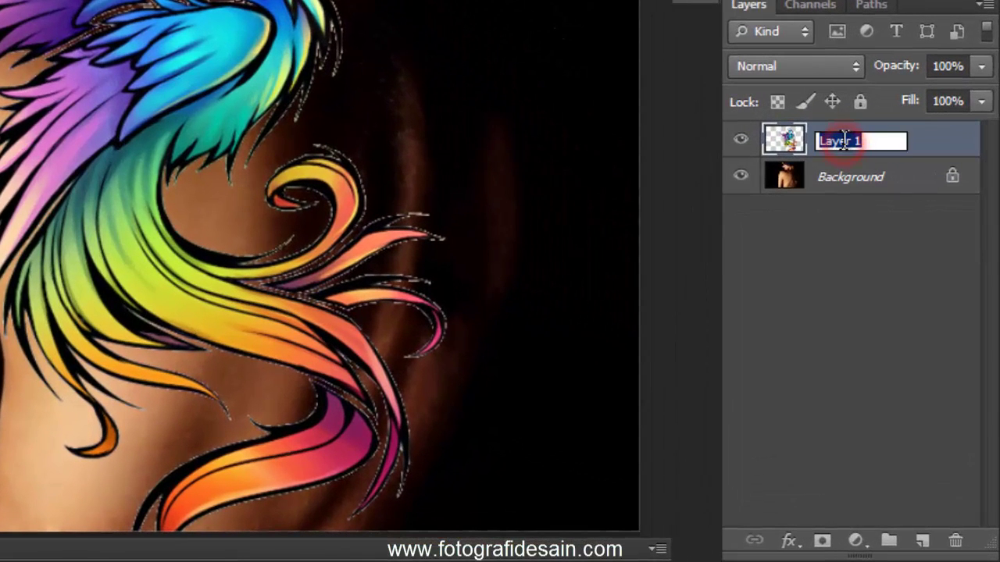
type("Tato")
key("Return")
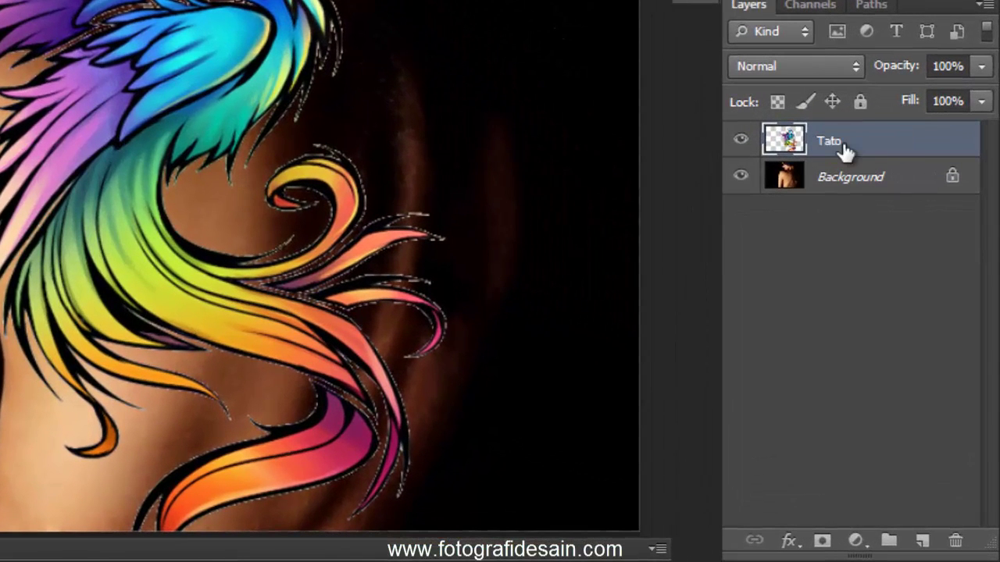
Load the bird's outline on the Tato layer as a selection and contract it
left_click(791, 140, "ctrl")
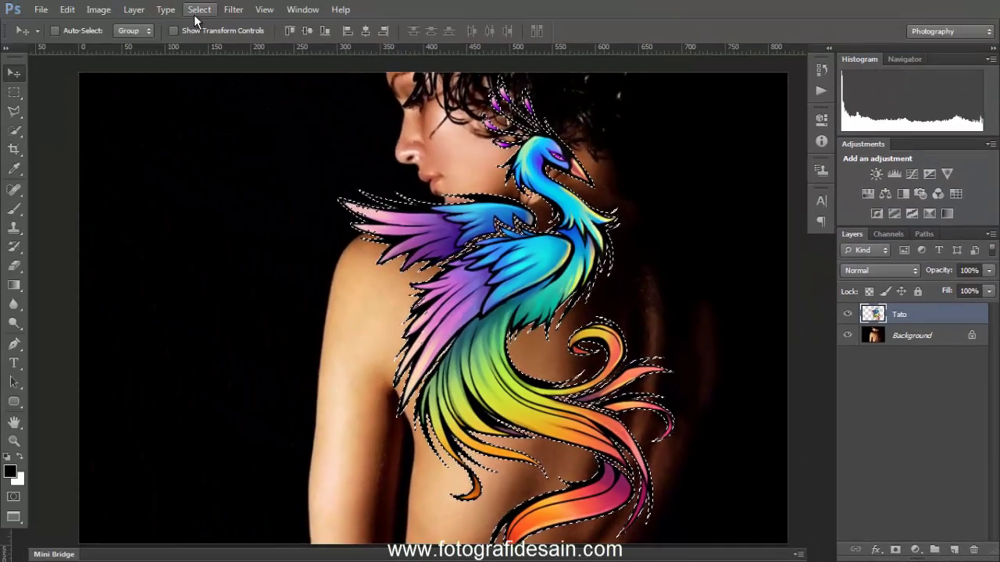
left_click(195, 9)
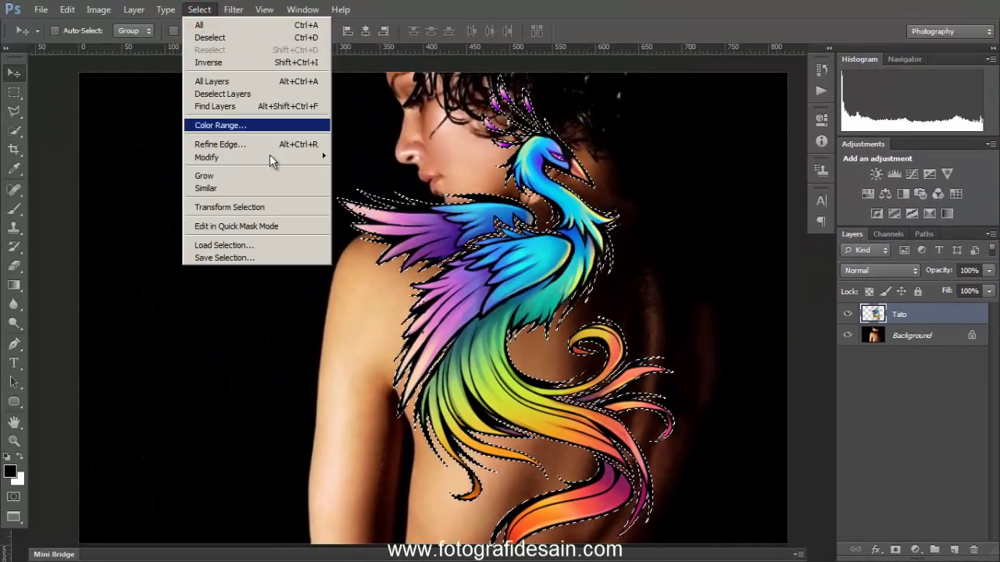
mouse_move(281, 161)
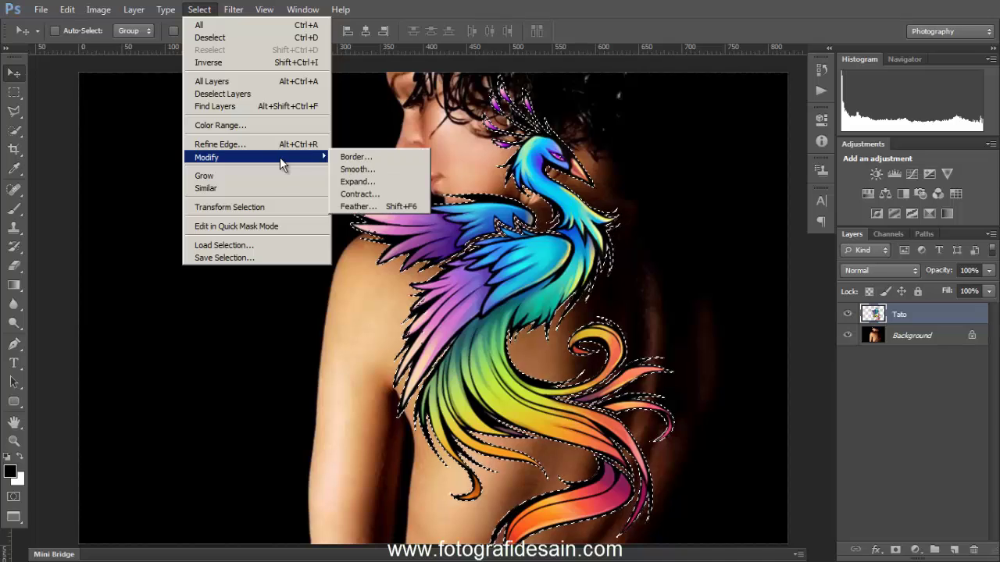
left_click(383, 194)
left_click(571, 185)
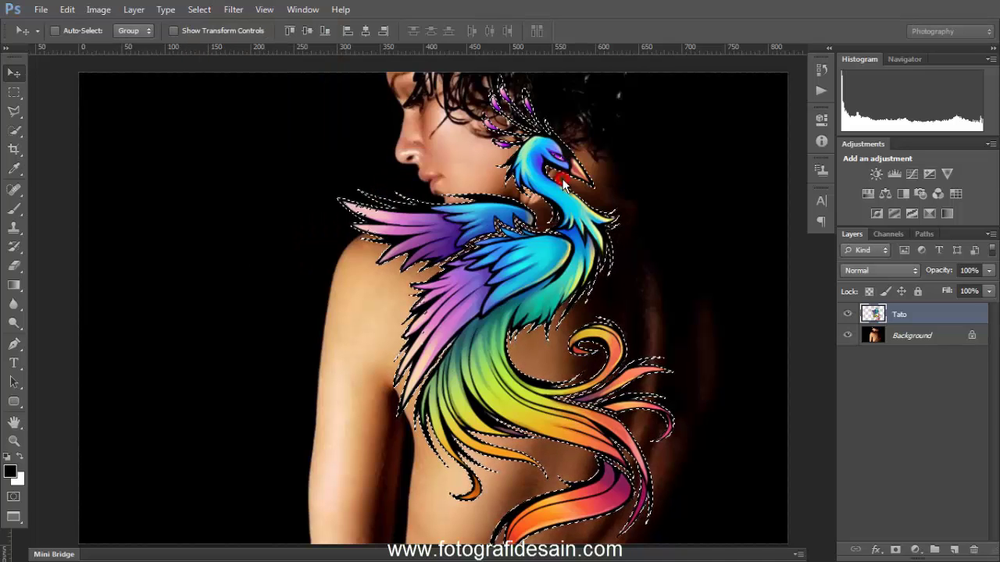
Invert the selection, delete the edge fringe around the bird and deselect
left_click(196, 9)
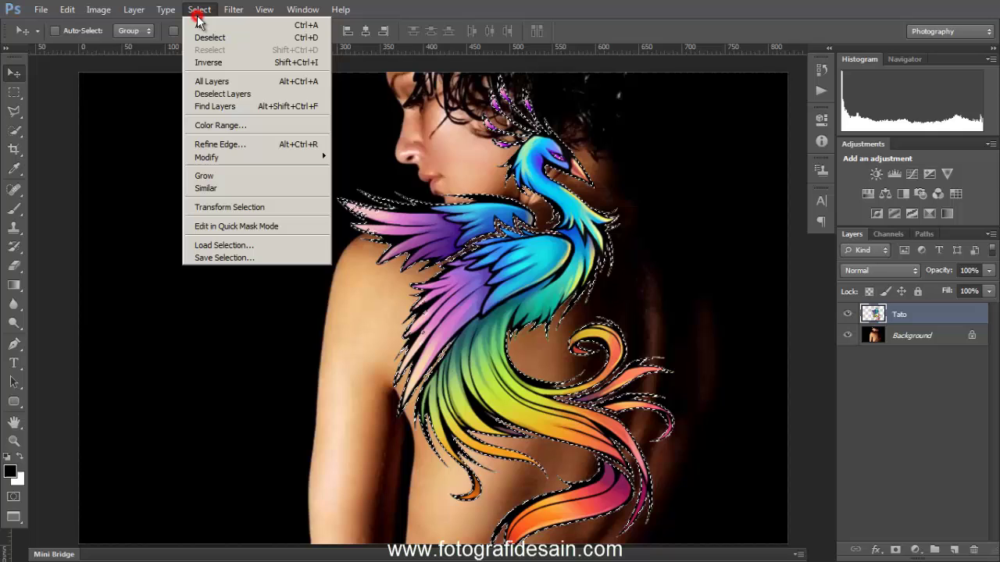
left_click(231, 62)
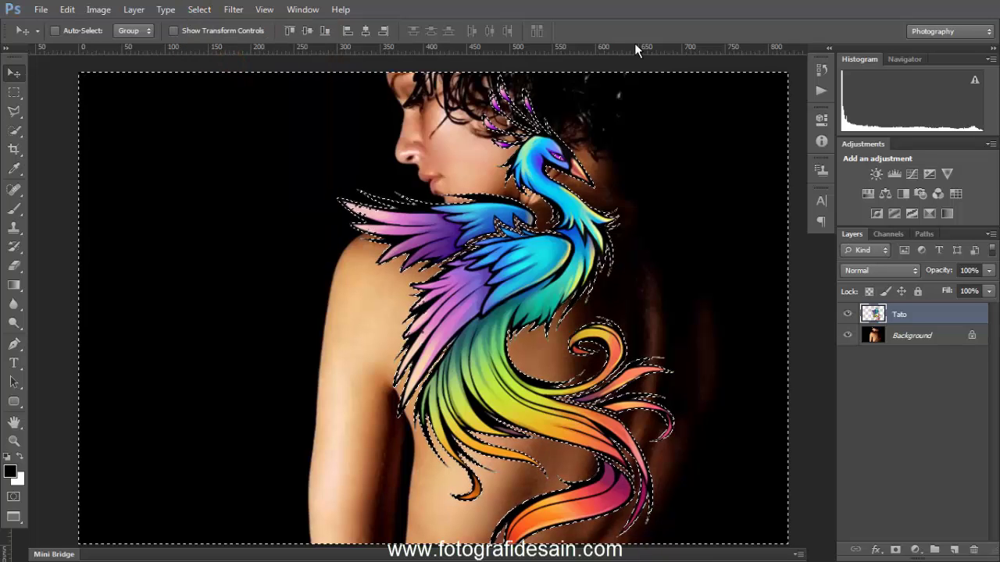
key("Delete")
key("ctrl+d")
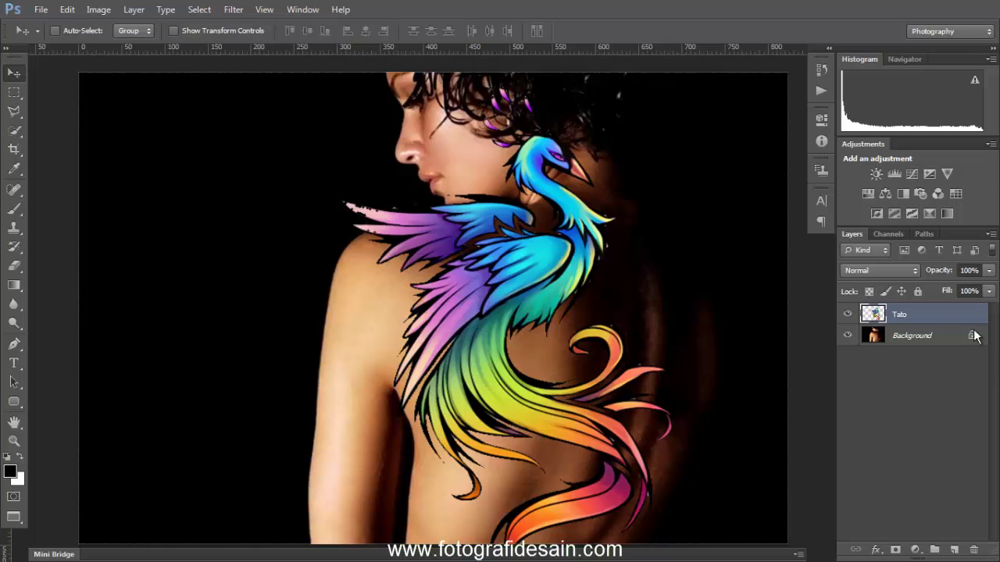
key("ctrl+t")
left_click_drag(334, 73, 448, 182)
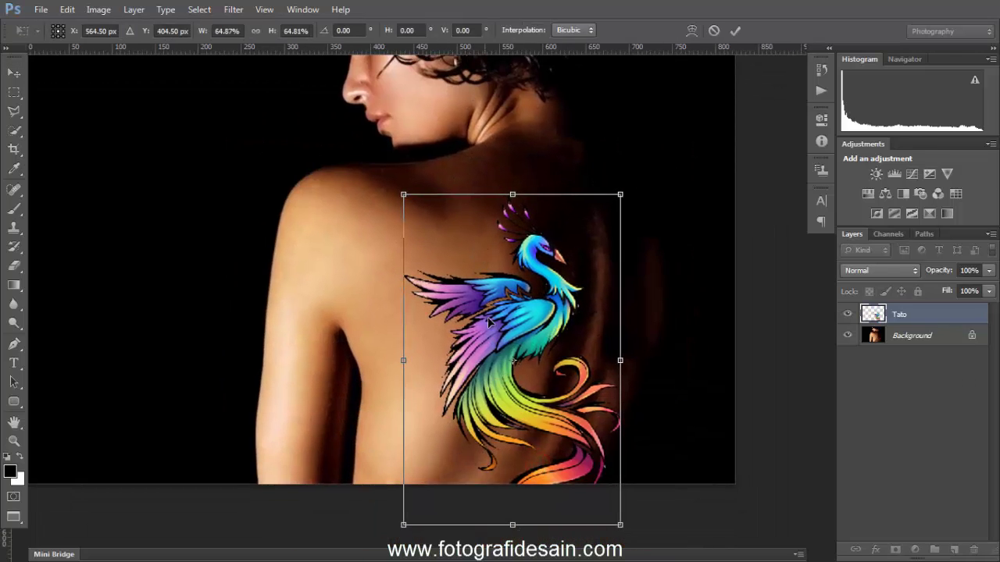
left_click_drag(620, 524, 554, 392)
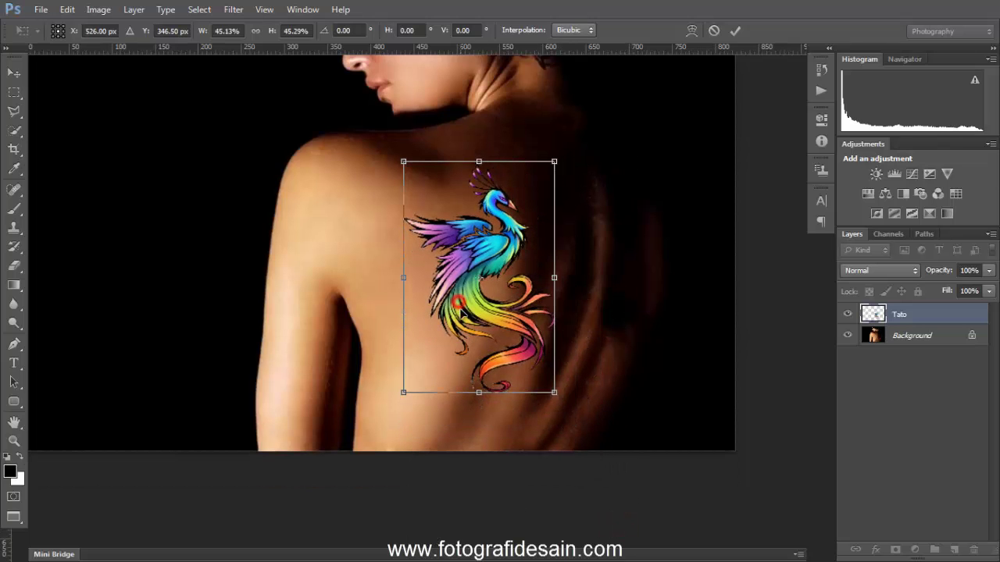
left_click_drag(402, 393, 415, 374)
left_click_drag(479, 312, 480, 260)
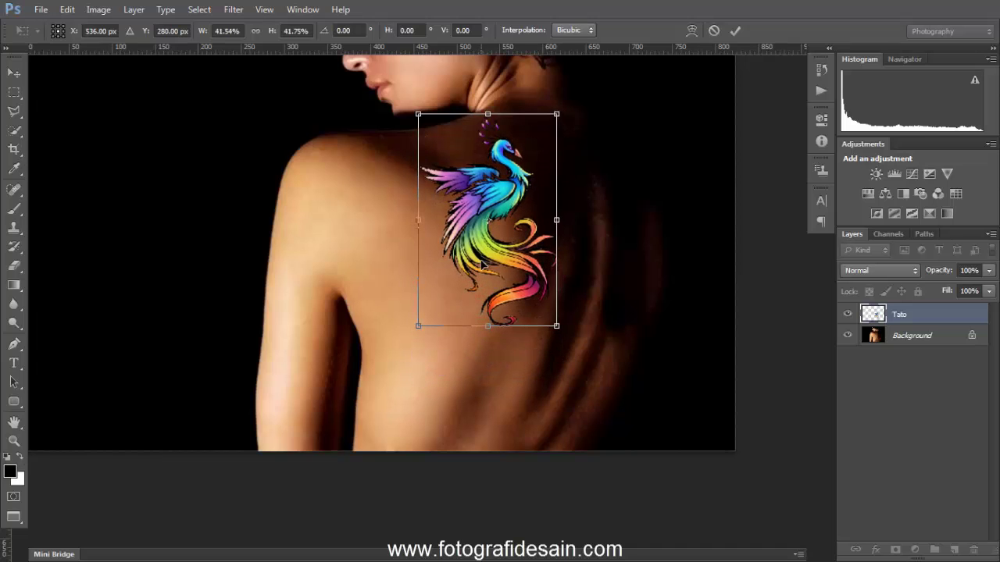
key("Escape")
Scale the bird tattoo to about 37.7% with Free Transform and place it on the woman's upper back beside the shoulder blade
key("ctrl+t")
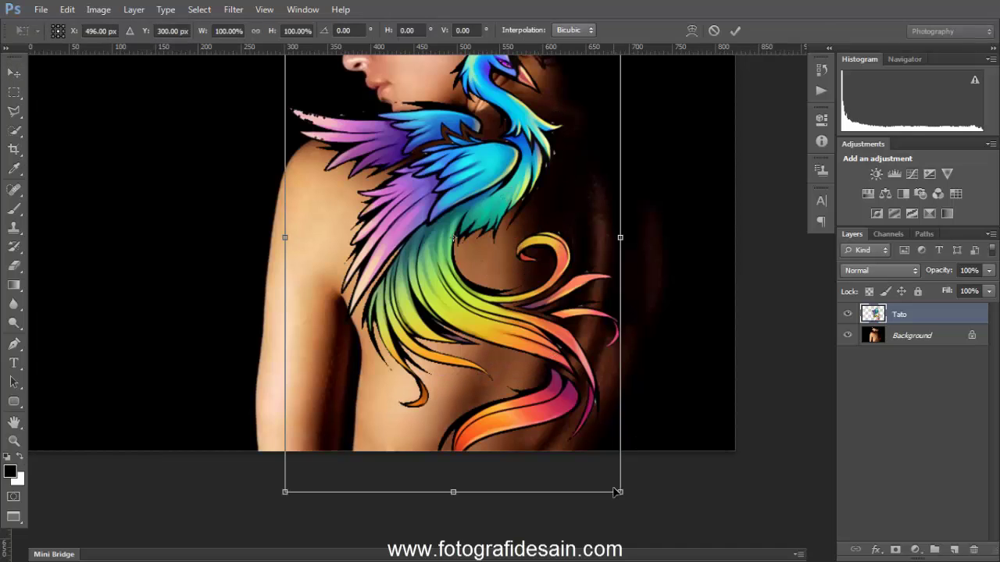
left_click_drag(620, 492, 401, 167)
left_click_drag(335, 105, 472, 168)
left_click_drag(425, 301, 415, 317)
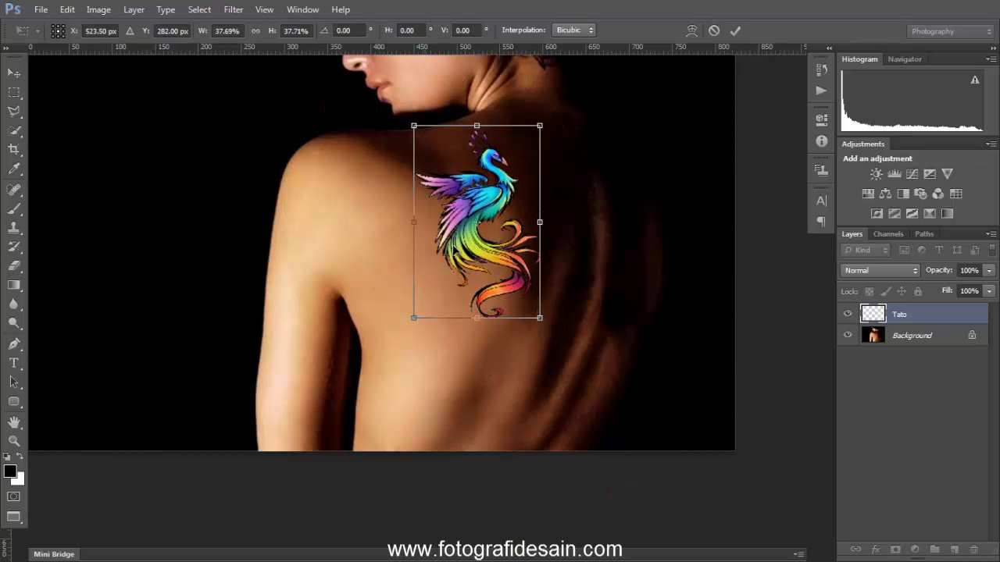
left_click_drag(458, 247, 459, 243)
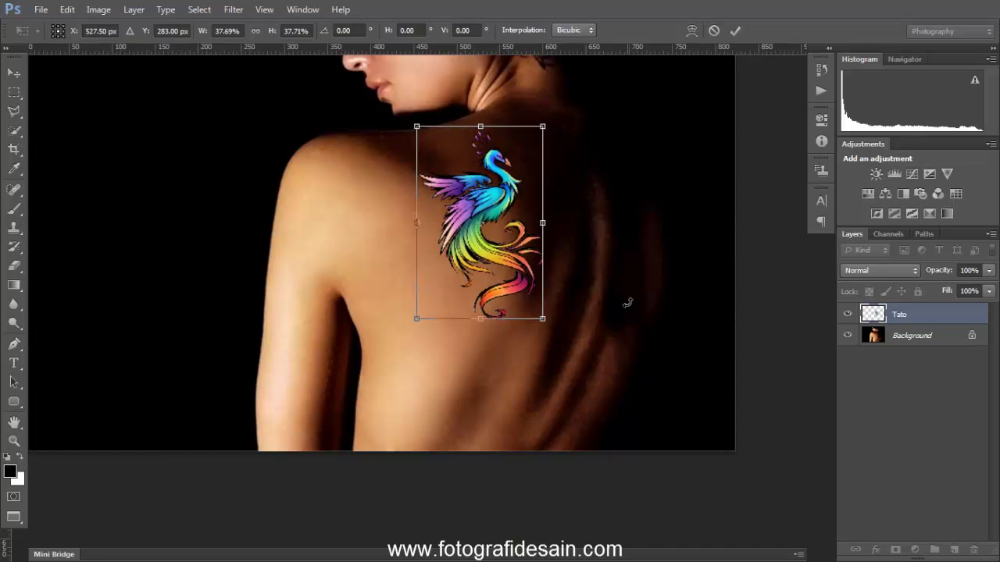
key("Return")
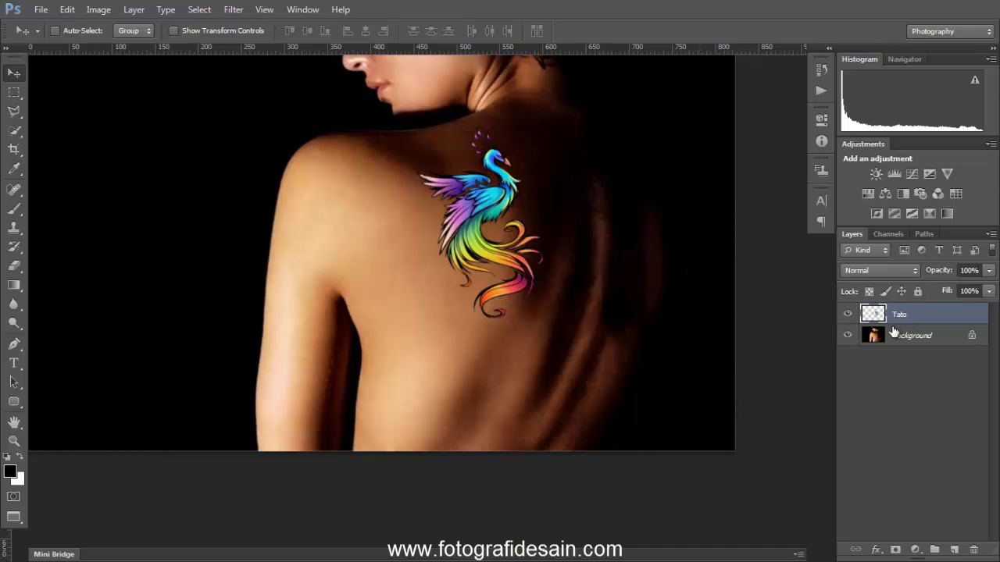
Set the Tato layer's blend mode to Multiply
left_click(916, 269)
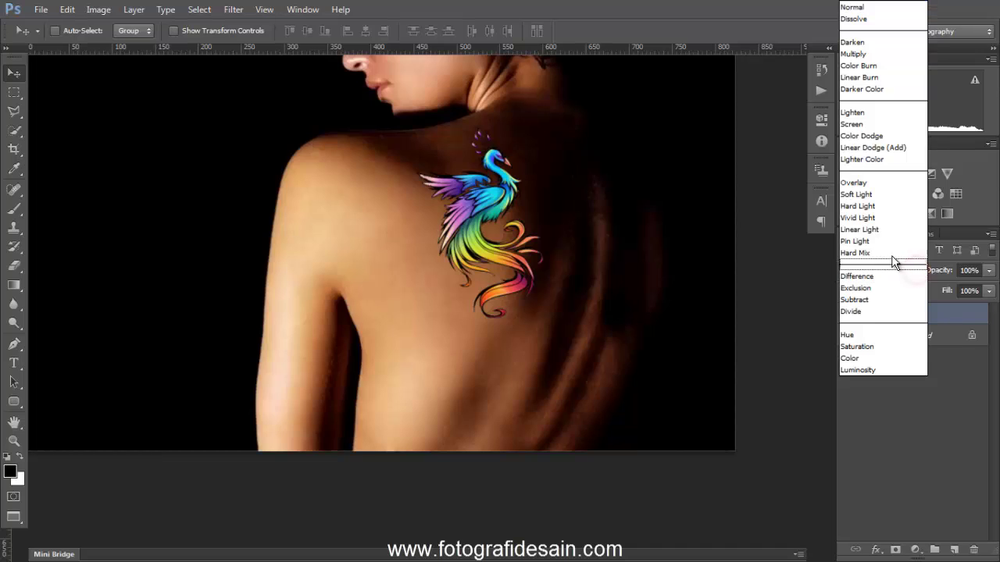
left_click(878, 54)
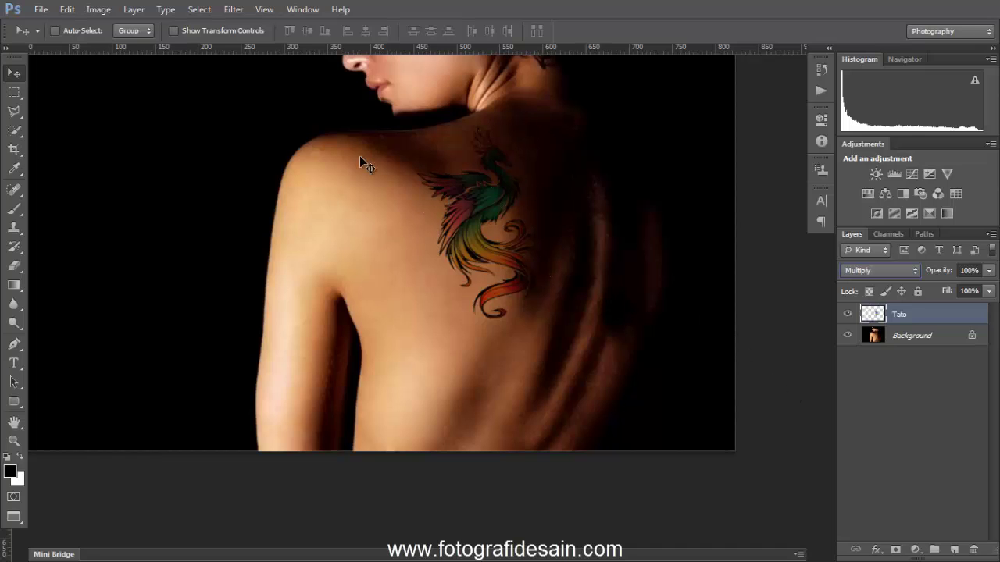
Add a Hue/Saturation adjustment layer above the Tato layer and clip it to that layer
left_click_drag(445, 227, 508, 290)
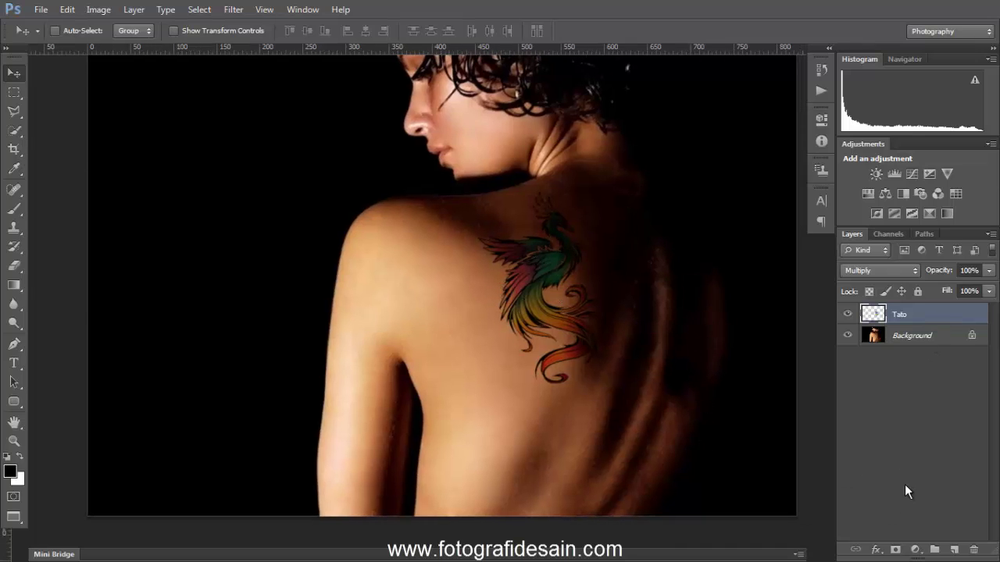
left_click(916, 550)
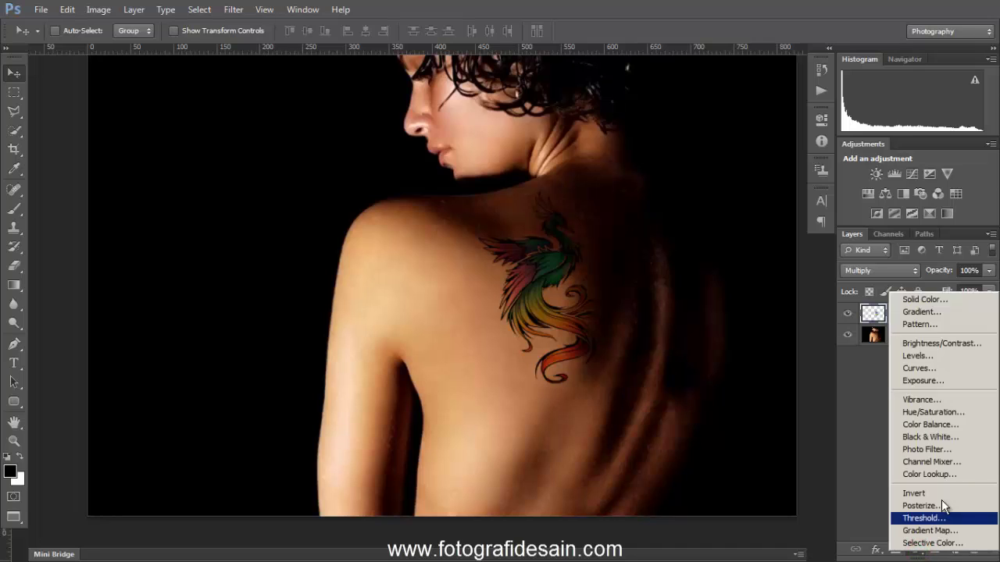
left_click(962, 414)
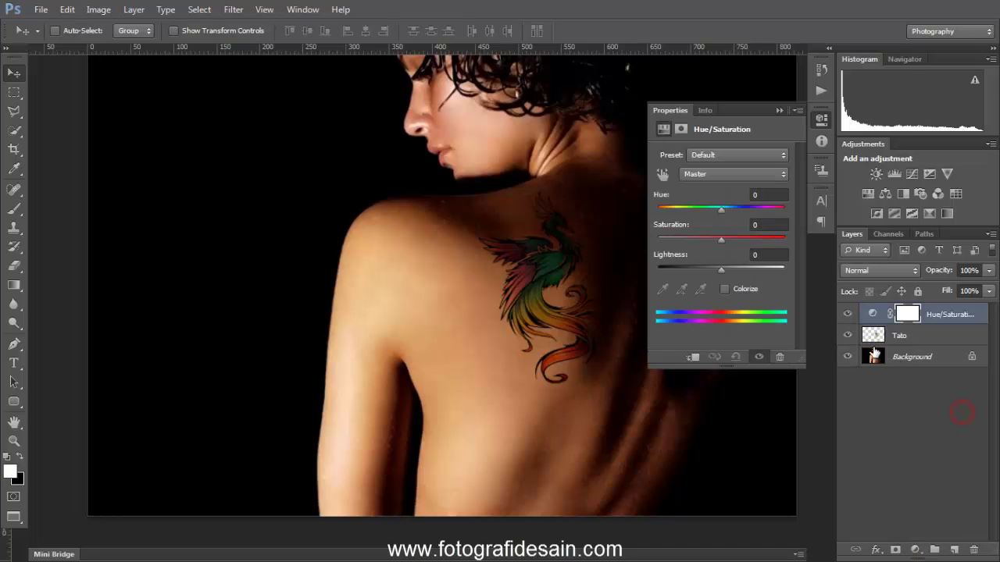
left_click(691, 357)
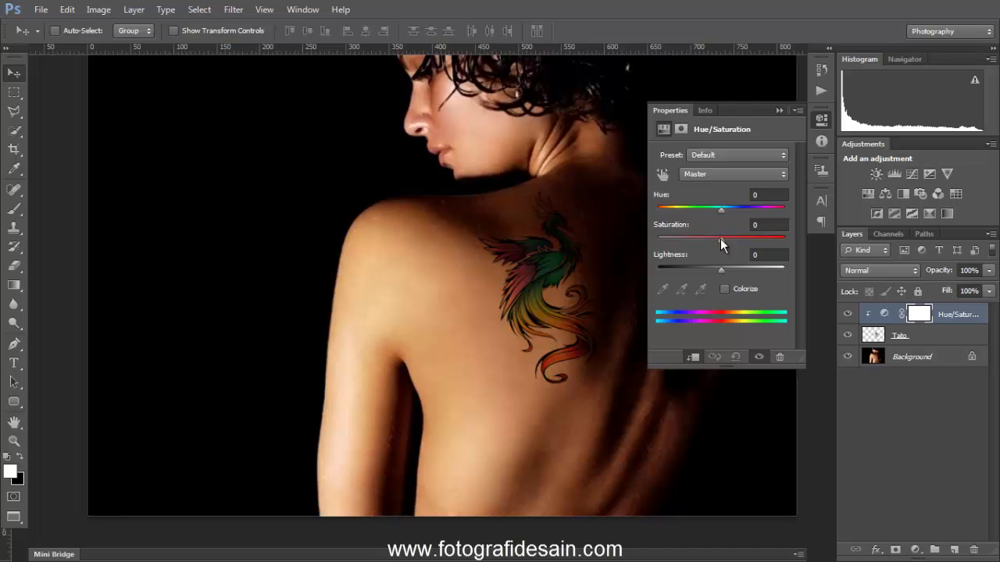
Set the tattoo's Hue/Saturation adjustment to Saturation +56 and Lightness about +21
left_click_drag(730, 238, 727, 271)
left_click_drag(741, 237, 762, 243)
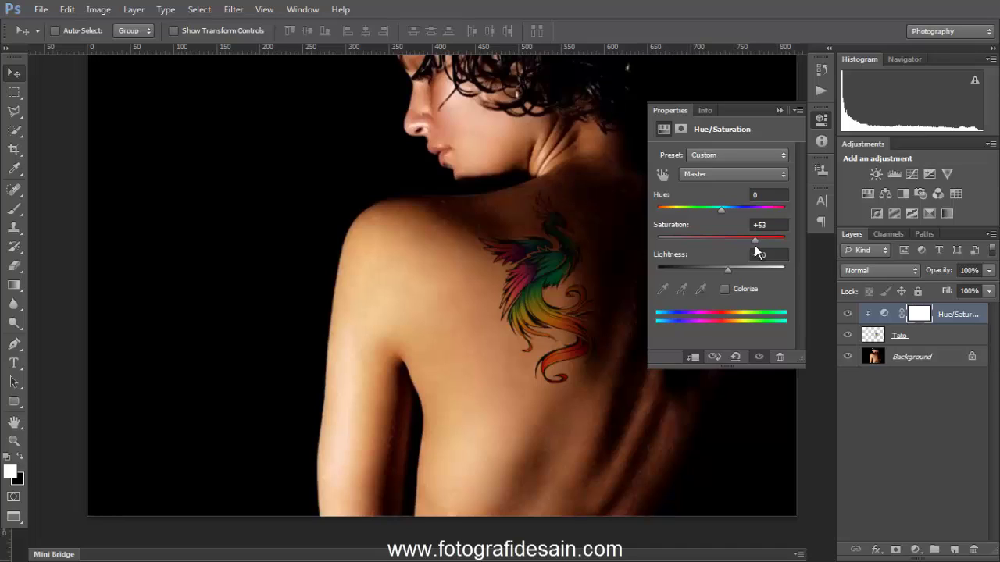
left_click_drag(717, 271, 737, 270)
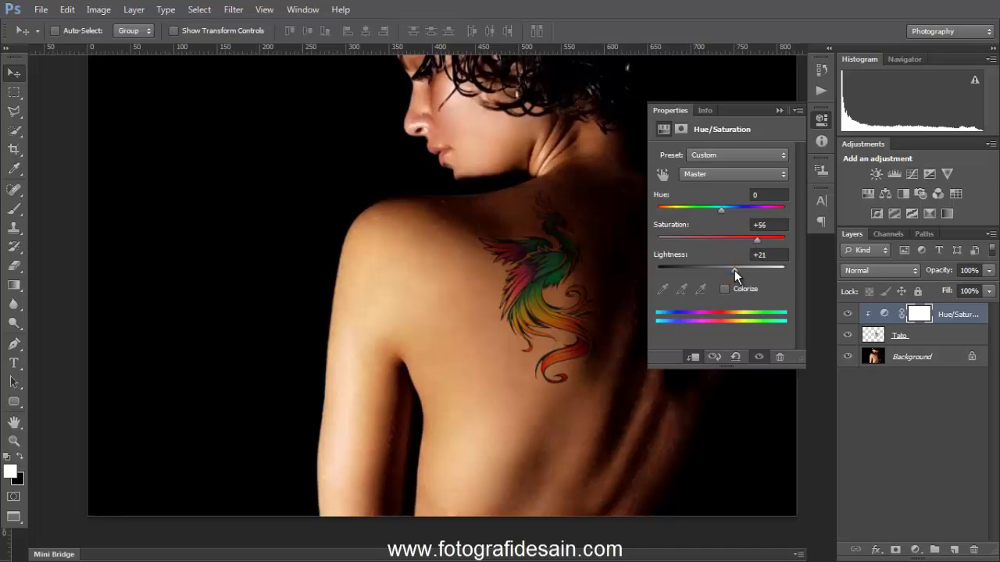
left_click(820, 121)
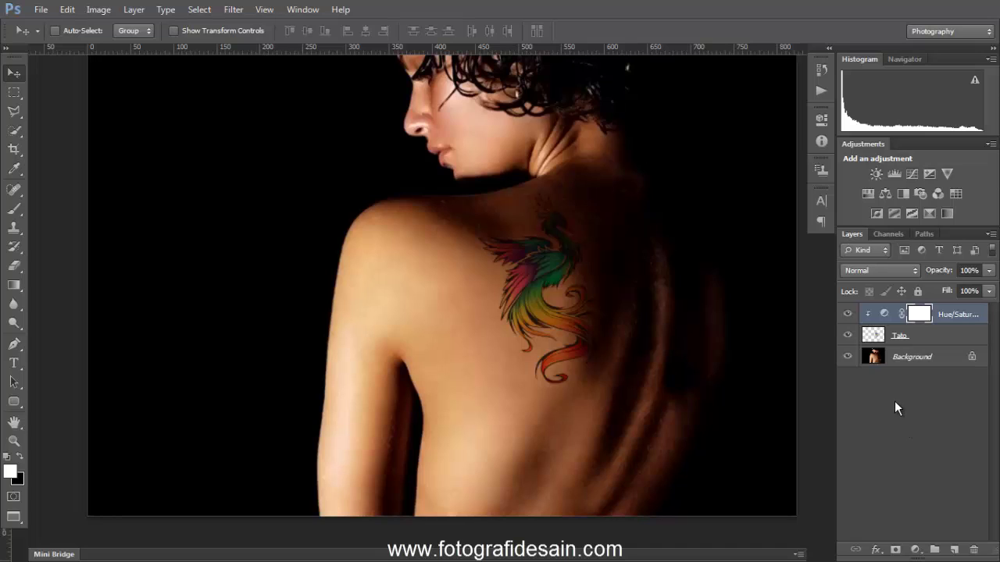
Copy the whole Background photo with the Tato and Hue/Saturation layers hidden, and restore both layers' visibility
left_click(894, 358)
left_click(847, 314)
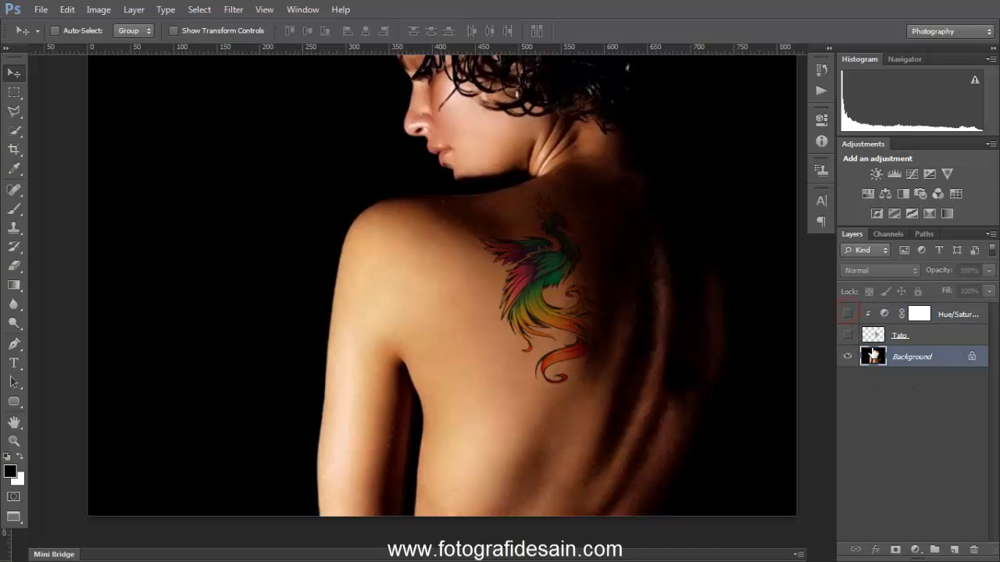
left_click(848, 335)
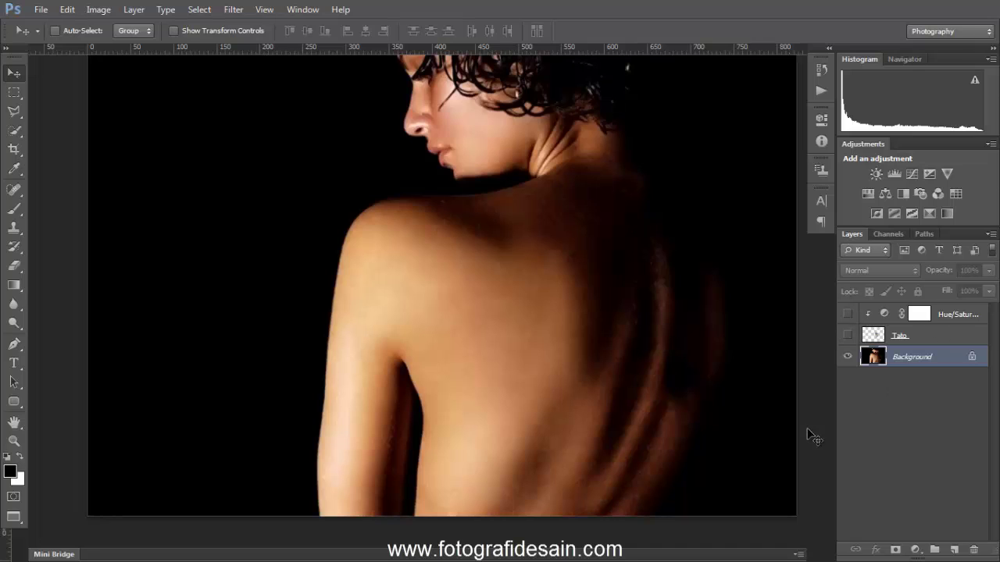
key("ctrl+a")
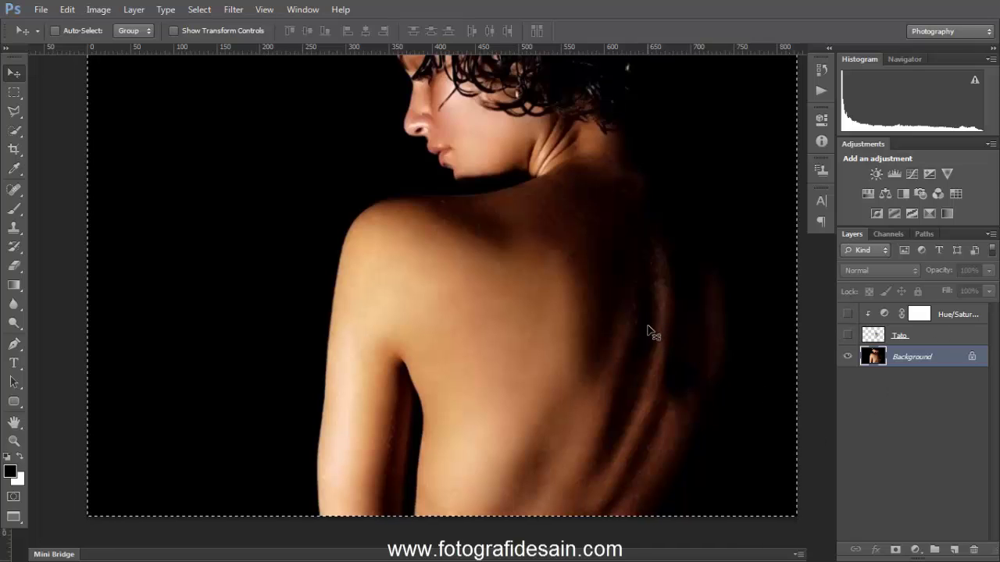
left_click(848, 335)
left_click(848, 314)
key("ctrl+d")
Paste the copied photo above the Hue/Saturation layer and name the new layer Texture
left_click(948, 313)
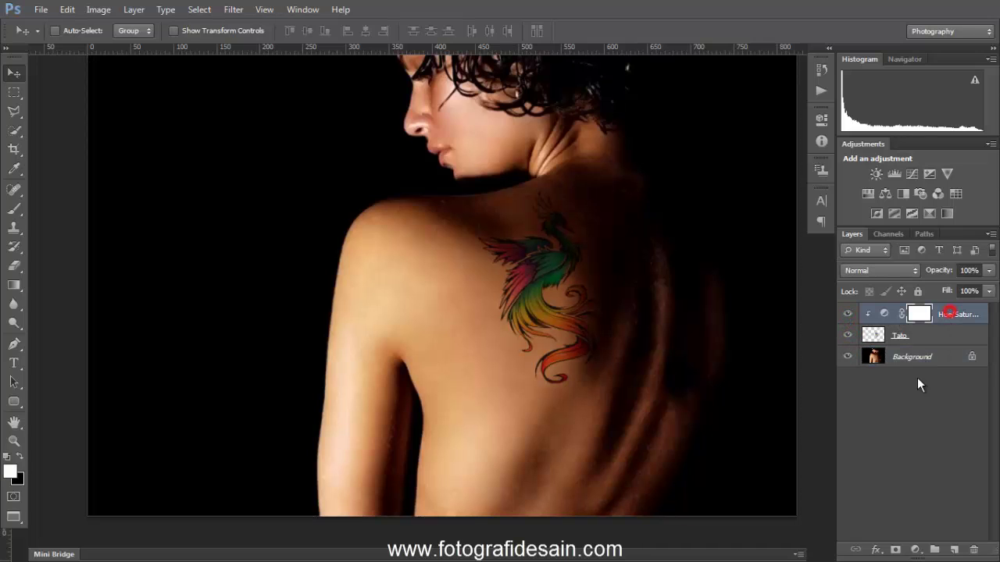
key("ctrl+minus")
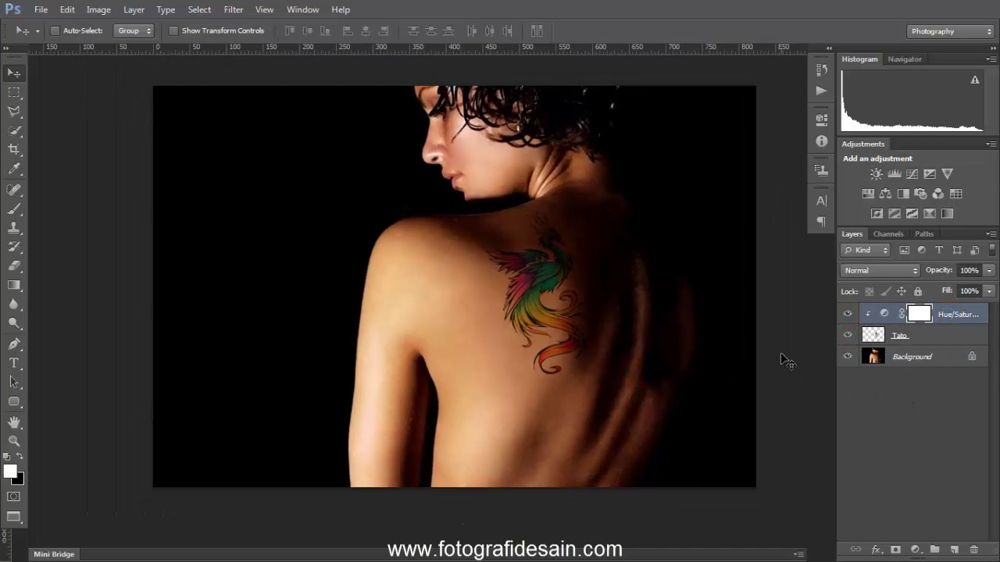
key("ctrl+v")
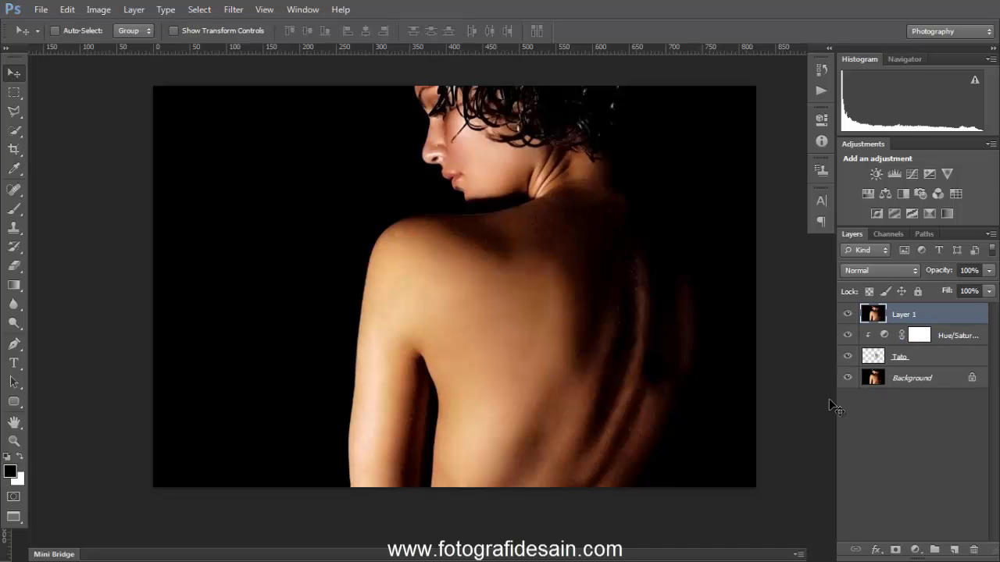
double_click(903, 314)
type("Texture")
key("Return")
Apply the High Pass filter to the Texture layer with a radius of 4.6 pixels
left_click(234, 9)
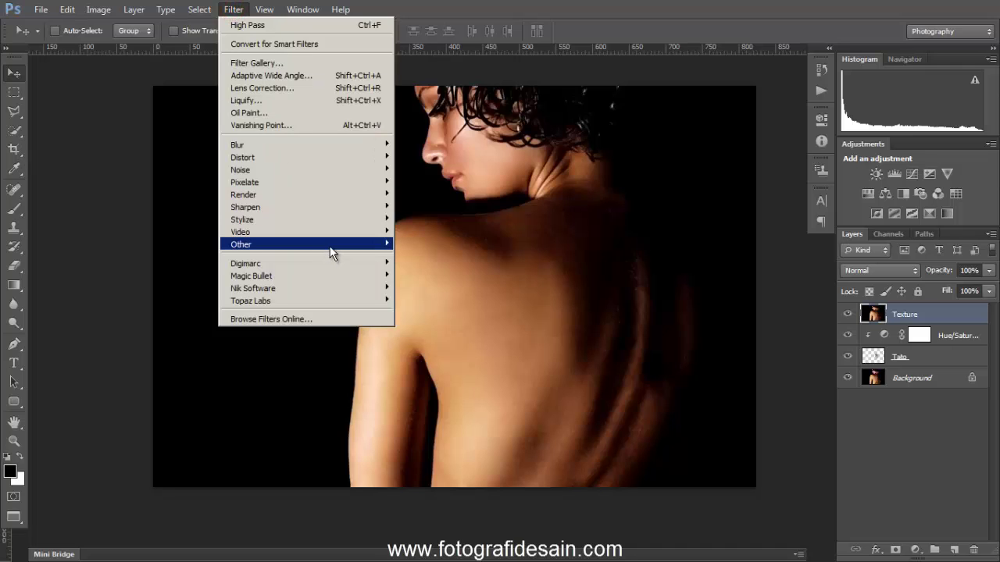
mouse_move(332, 245)
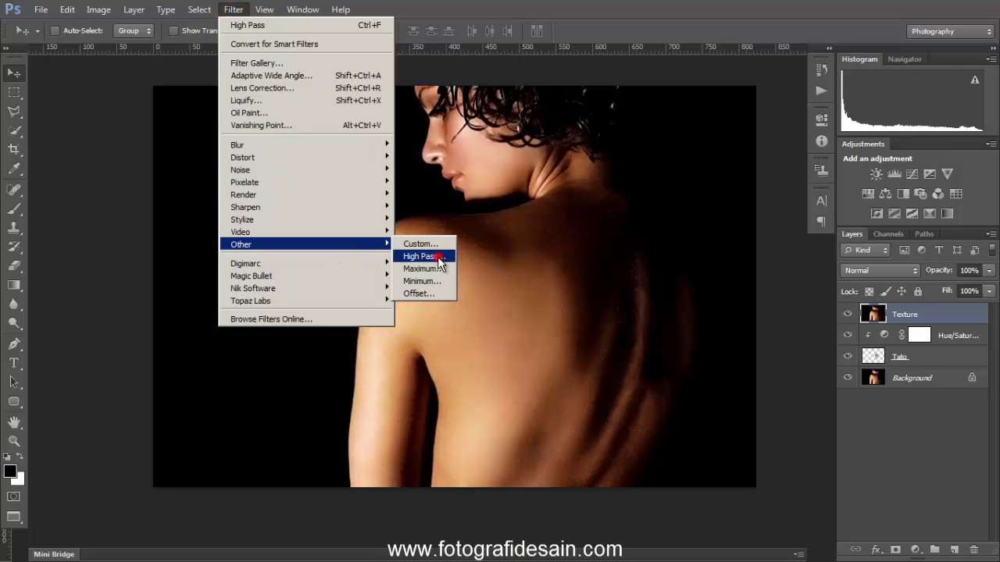
left_click(437, 257)
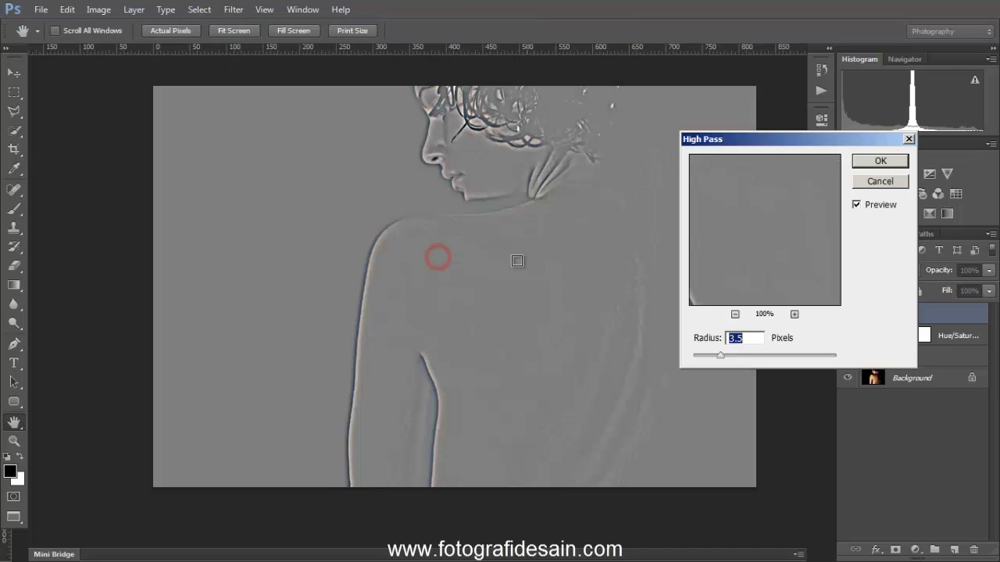
left_click(728, 354)
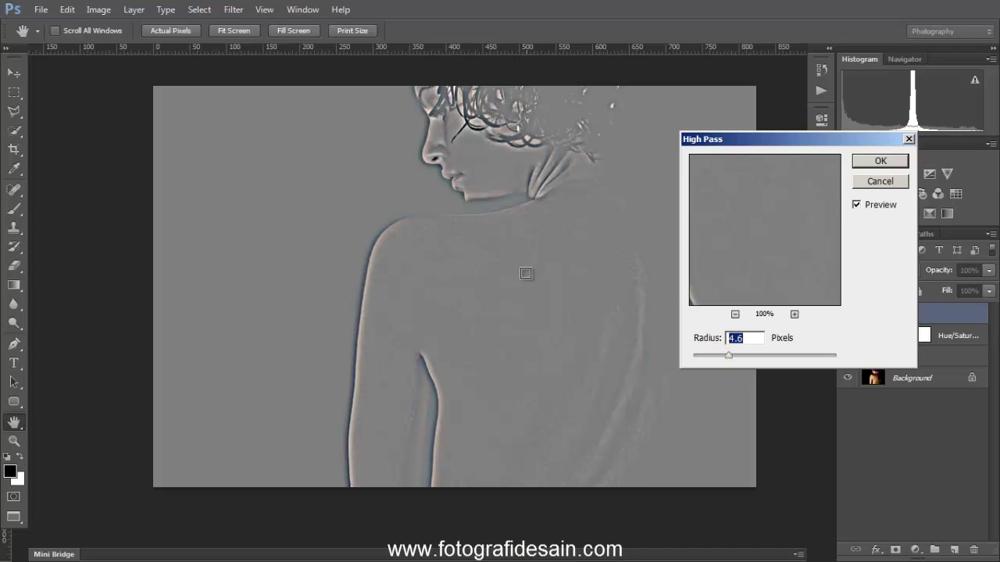
left_click(513, 284)
left_click(888, 162)
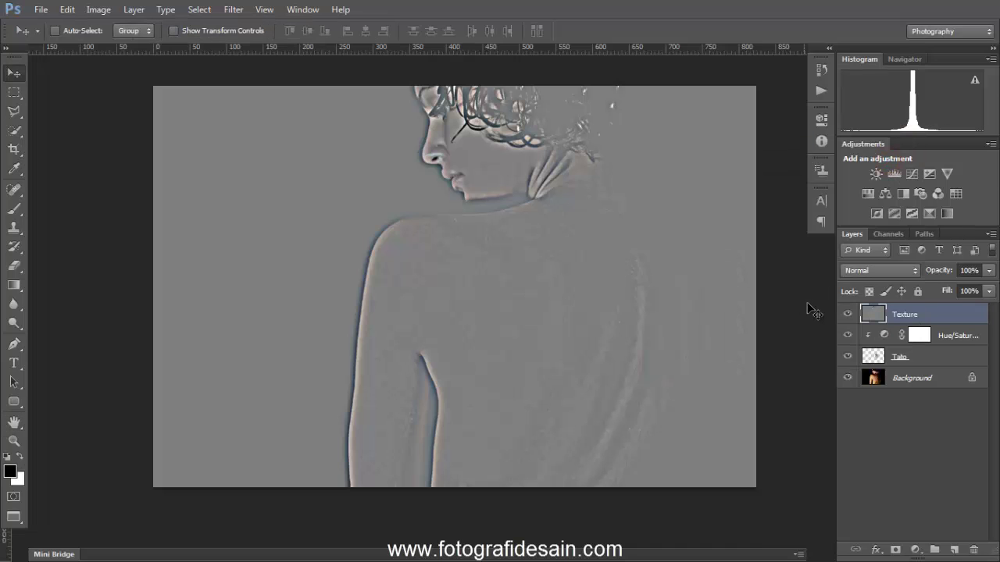
Desaturate the Texture layer
left_click(97, 10)
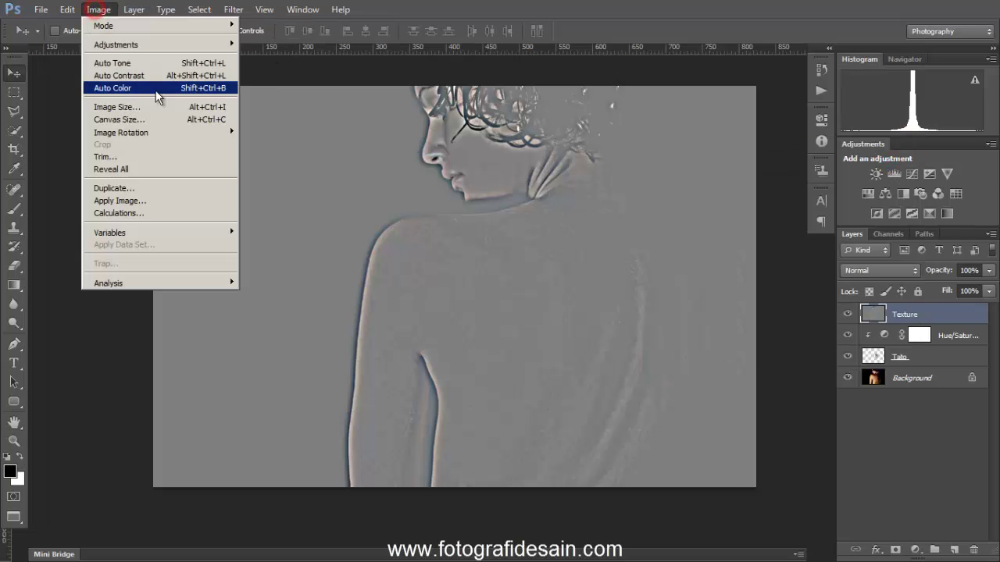
mouse_move(236, 51)
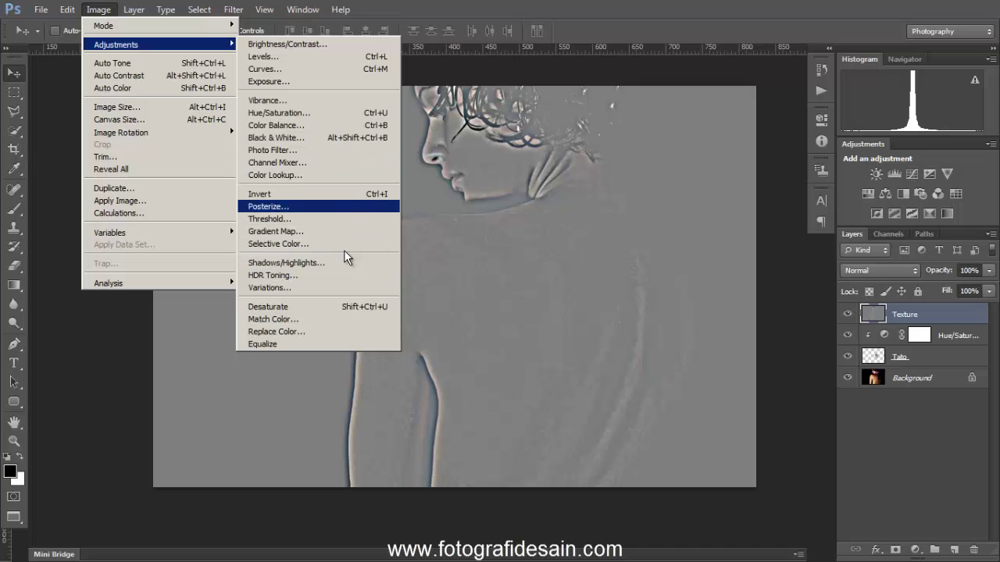
left_click(373, 308)
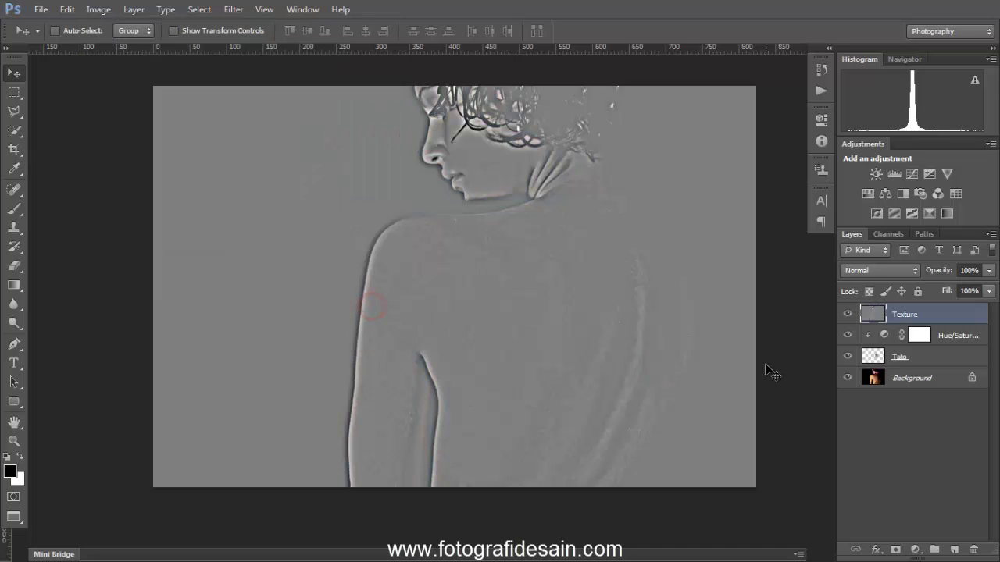
Set the Texture layer's blend mode to Linear Light and add a black layer mask, with white as foreground colour
left_click(875, 270)
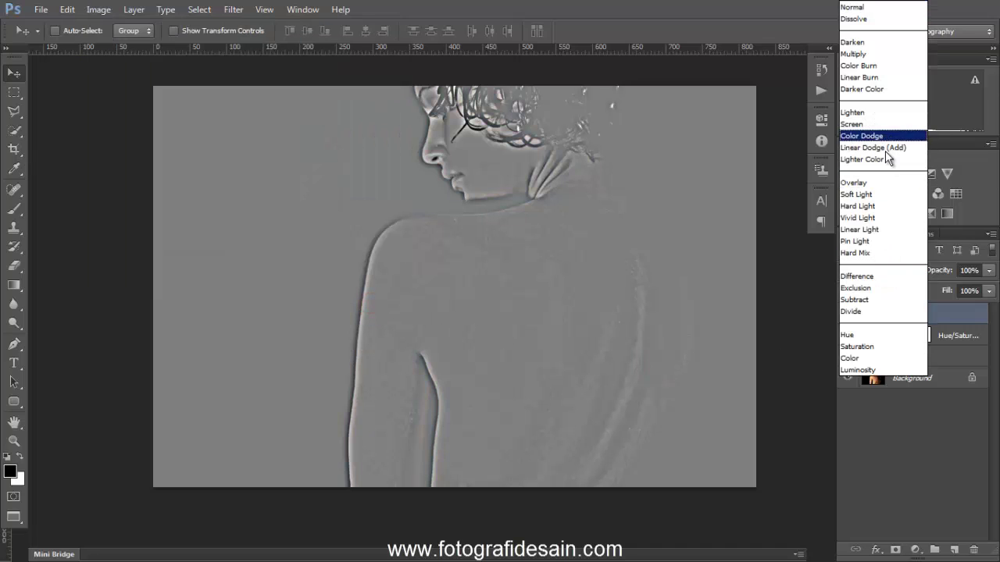
left_click(892, 230)
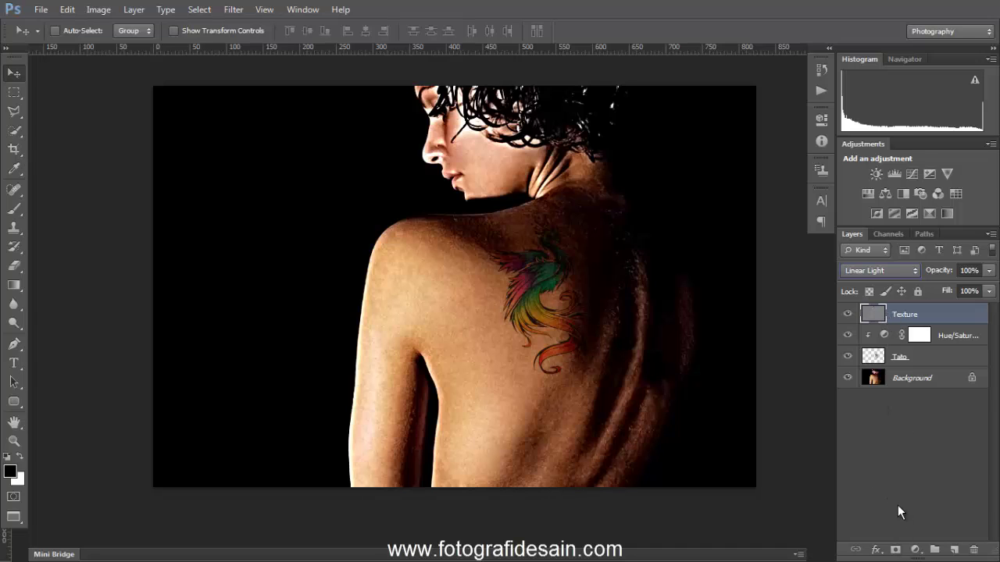
left_click(896, 551, "alt")
key("x")
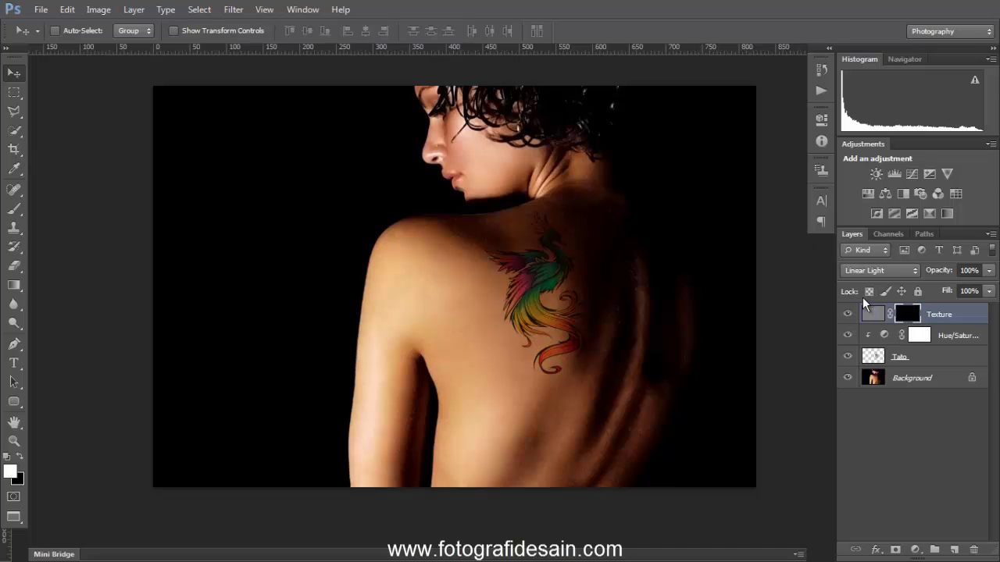
Examine the bird tattoo on the Tato layer with the Background briefly hidden
left_click(869, 357)
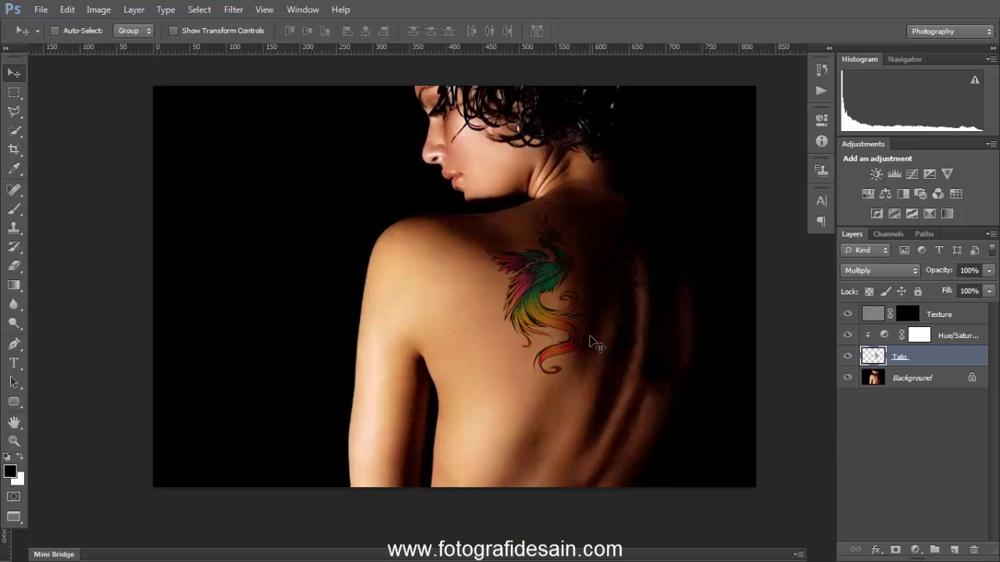
left_click(848, 378)
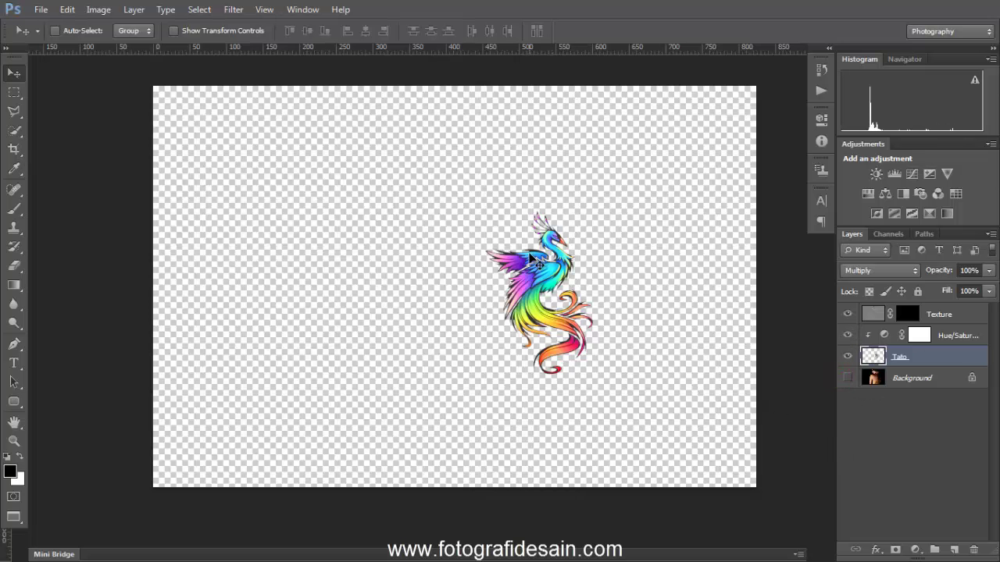
left_click(848, 378)
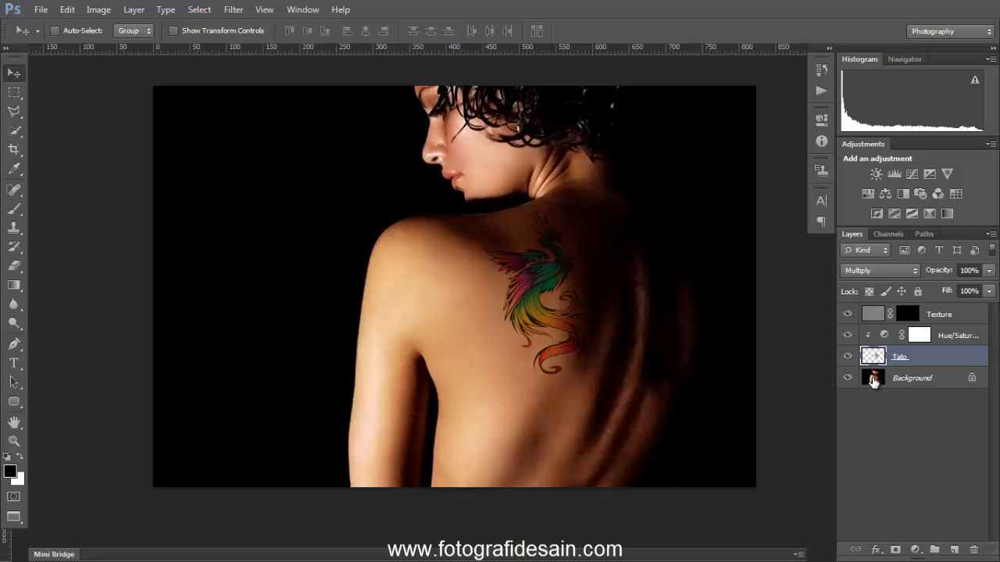
Hide the Texture, Hue/Saturation and Tato layers and copy the entire Background photo
left_click(873, 378)
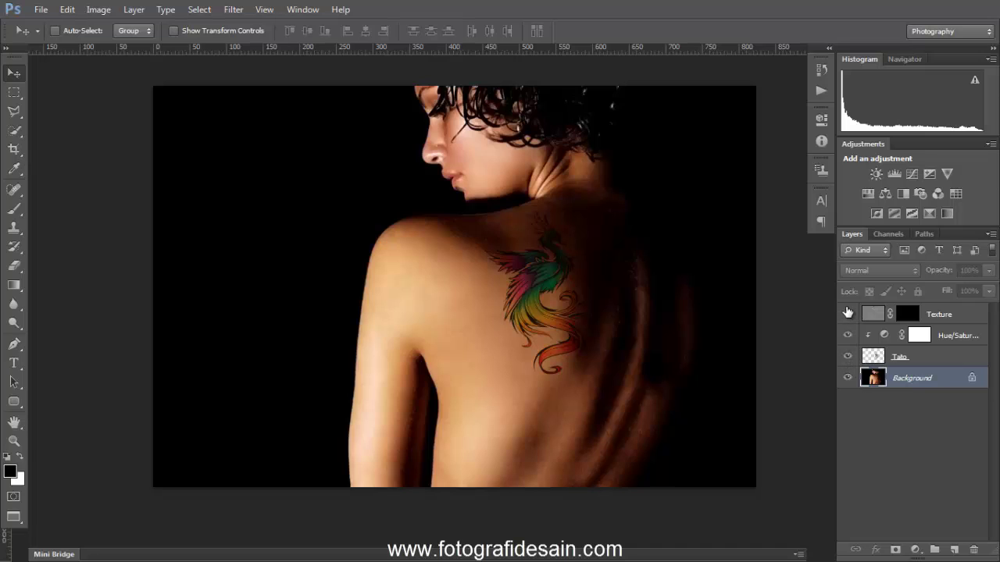
left_click_drag(848, 313, 852, 367)
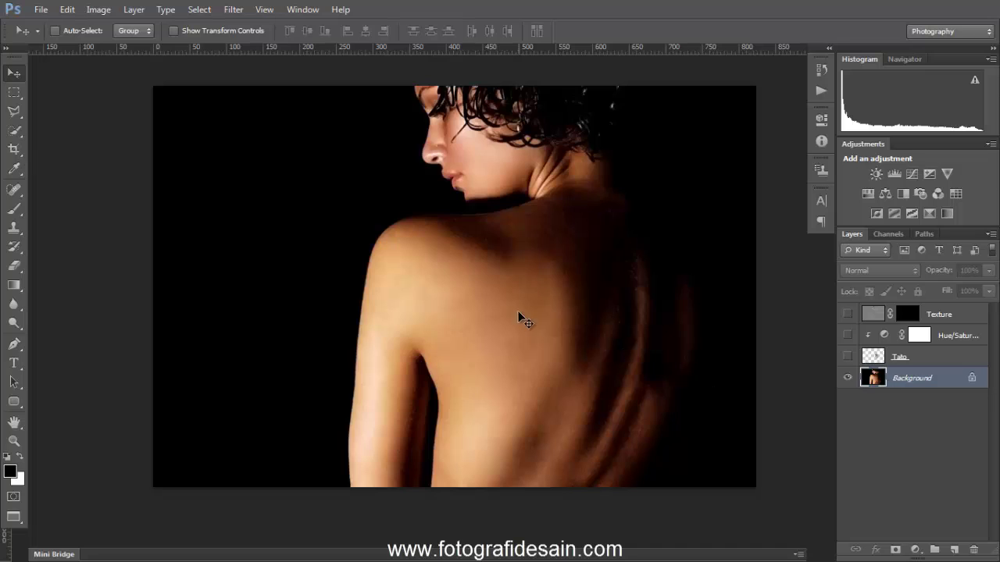
key("ctrl+a")
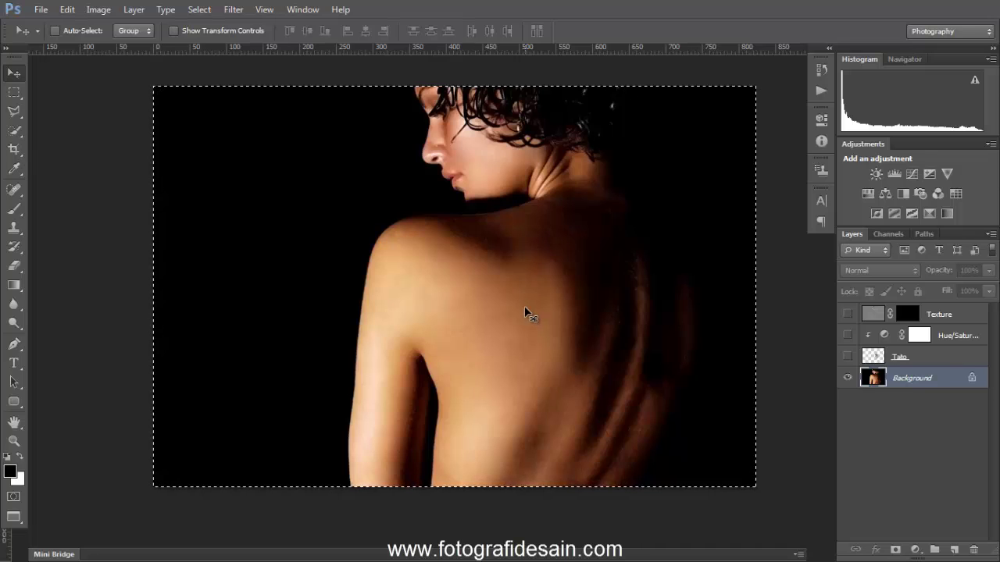
key("ctrl+d")
Paste the copied photo into a new 824 × 549 pixel RGB document and merge it into the white Background
left_click(39, 11)
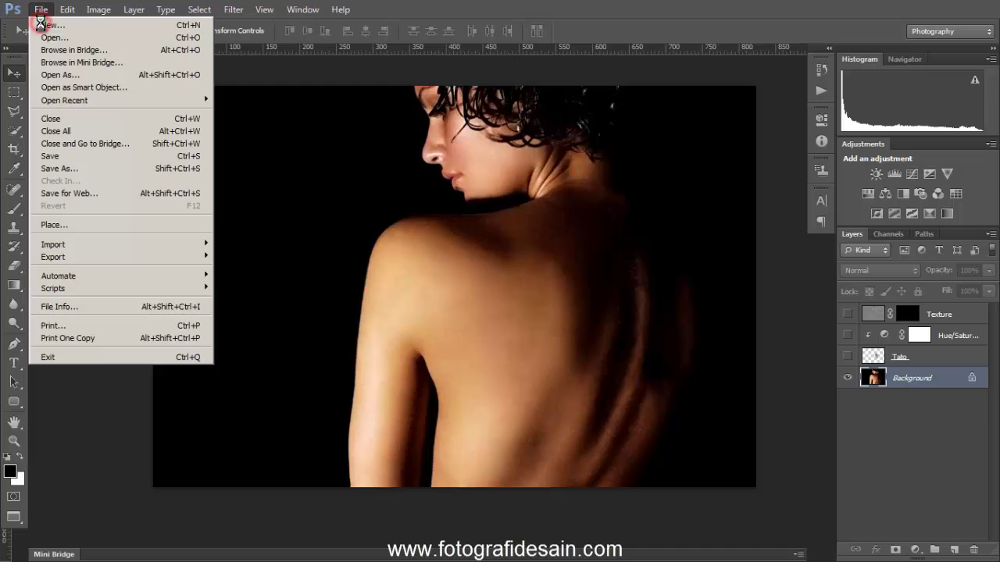
left_click(48, 25)
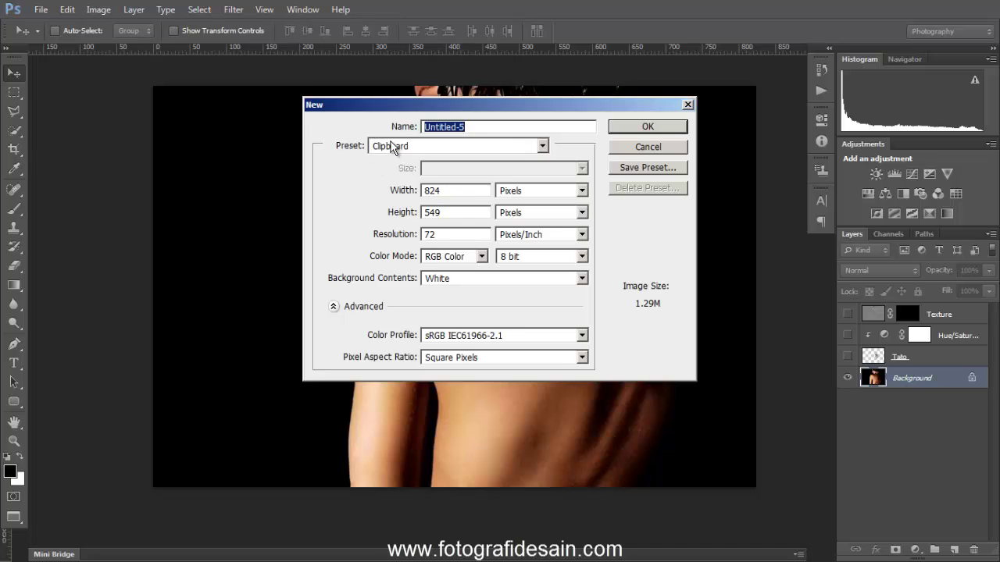
left_click(653, 128)
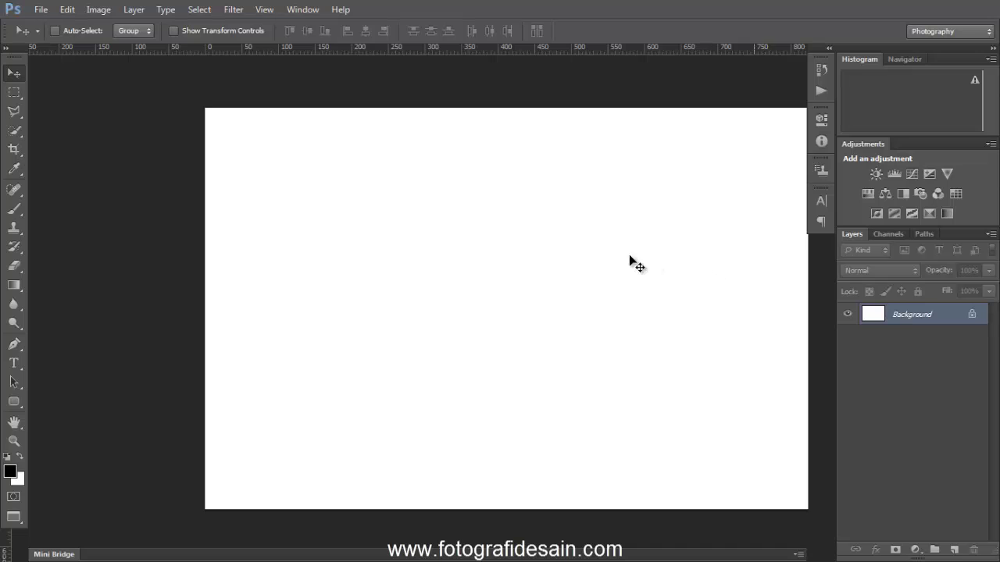
key("ctrl+v")
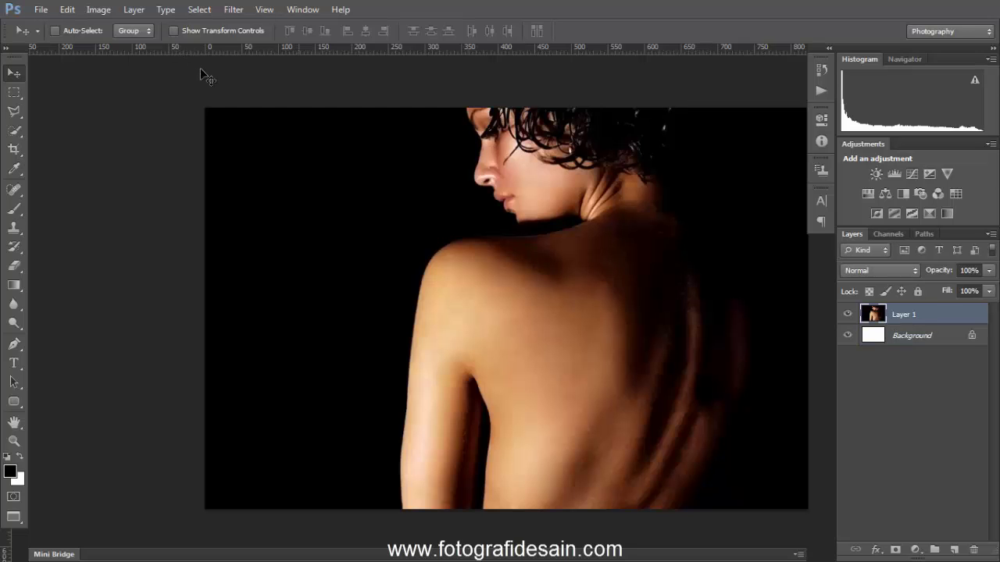
key("ctrl+e")
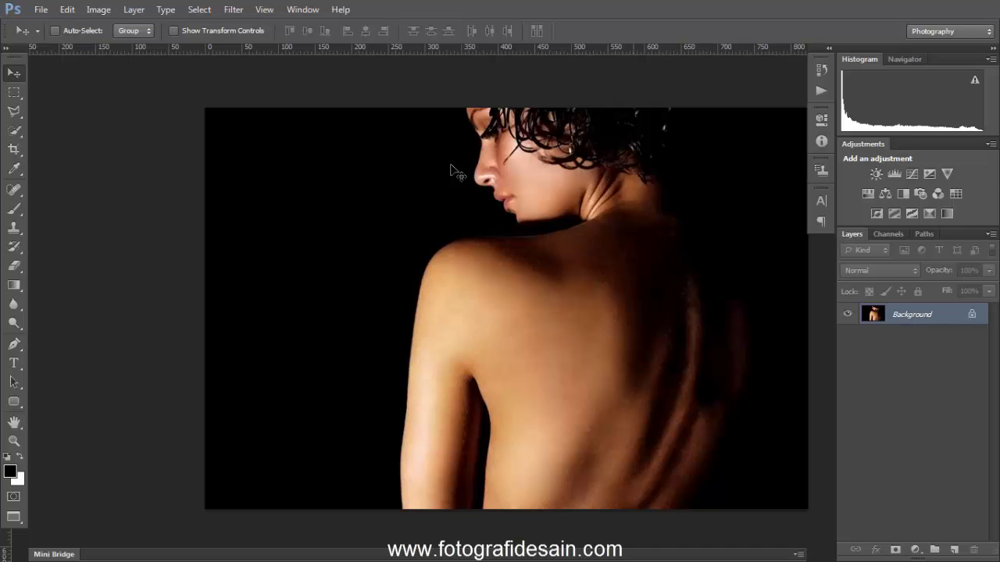
Desaturate the merged photo copy
left_click(98, 10)
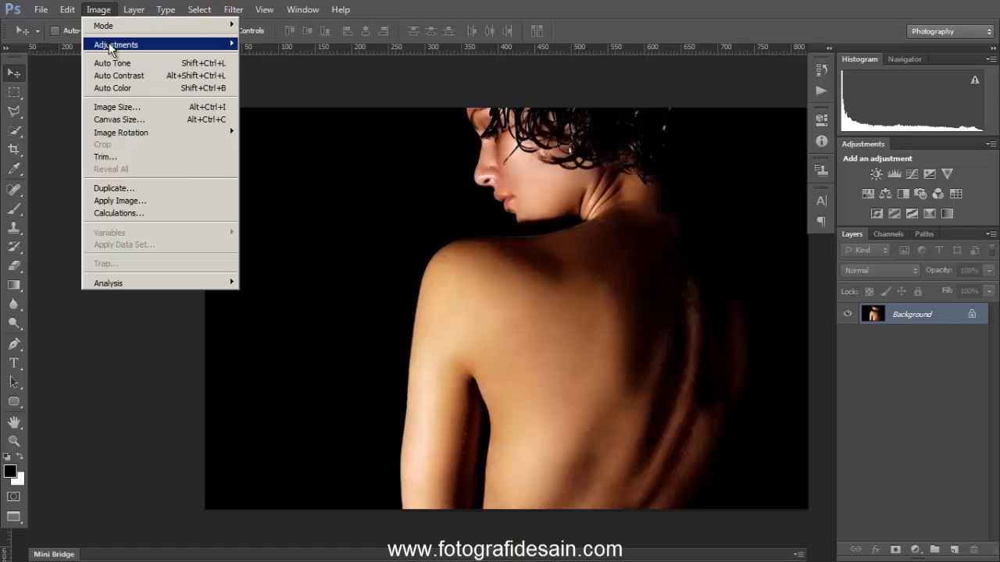
mouse_move(157, 45)
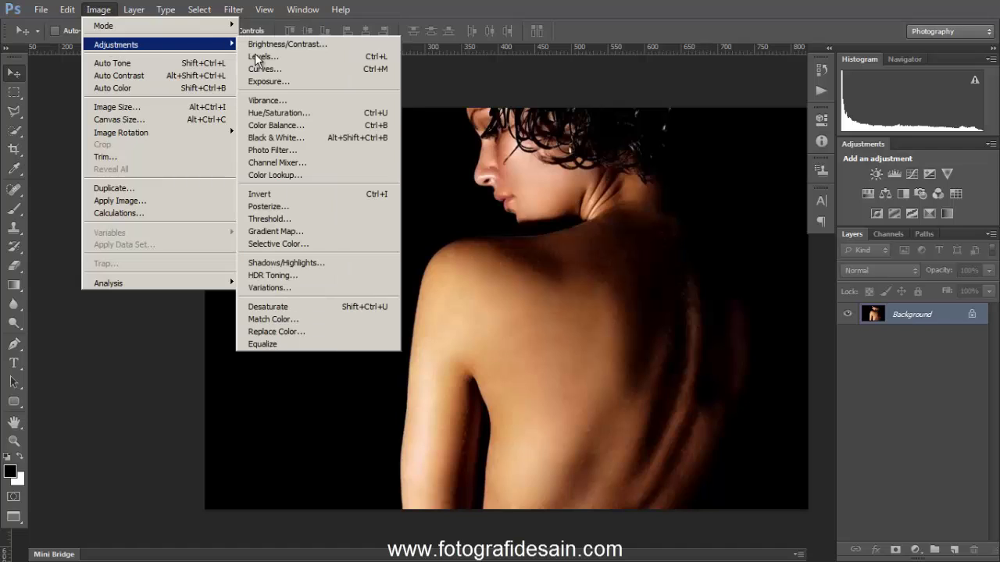
left_click(353, 307)
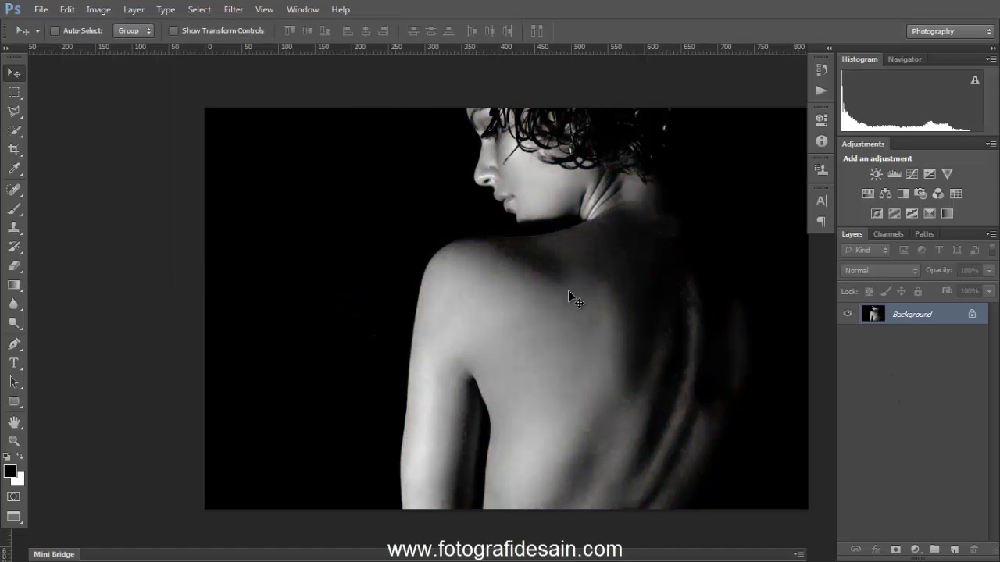
left_click_drag(568, 289, 484, 287)
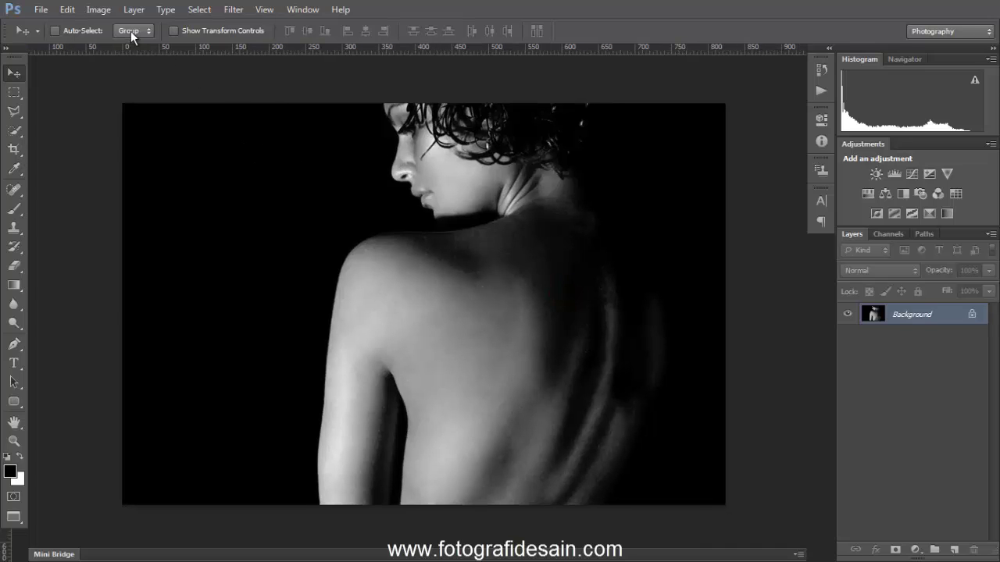
Apply a Brightness/Contrast adjustment to the desaturated copy with brightness 35 and contrast 11
left_click(99, 11)
mouse_move(161, 47)
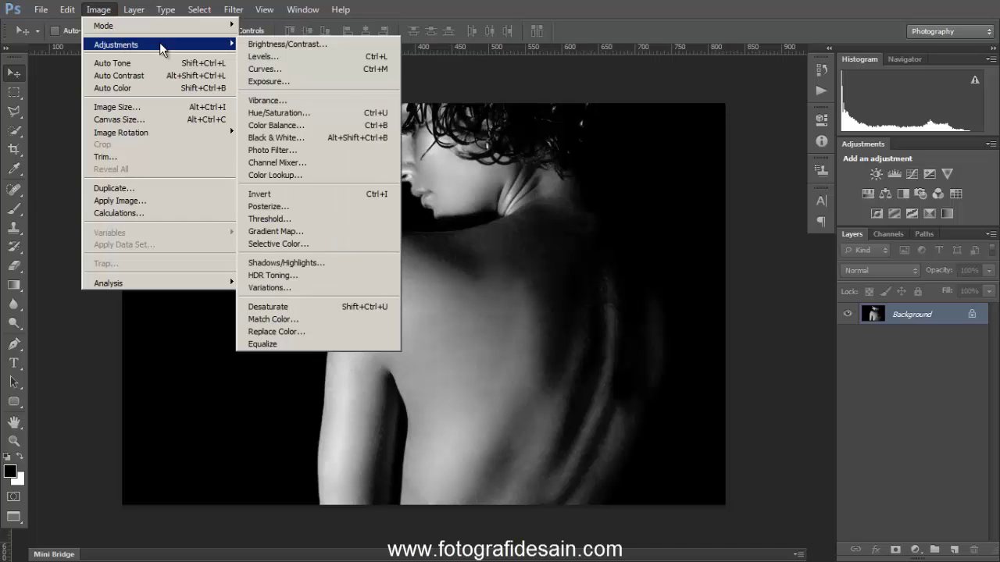
left_click(336, 45)
left_click_drag(599, 230, 617, 248)
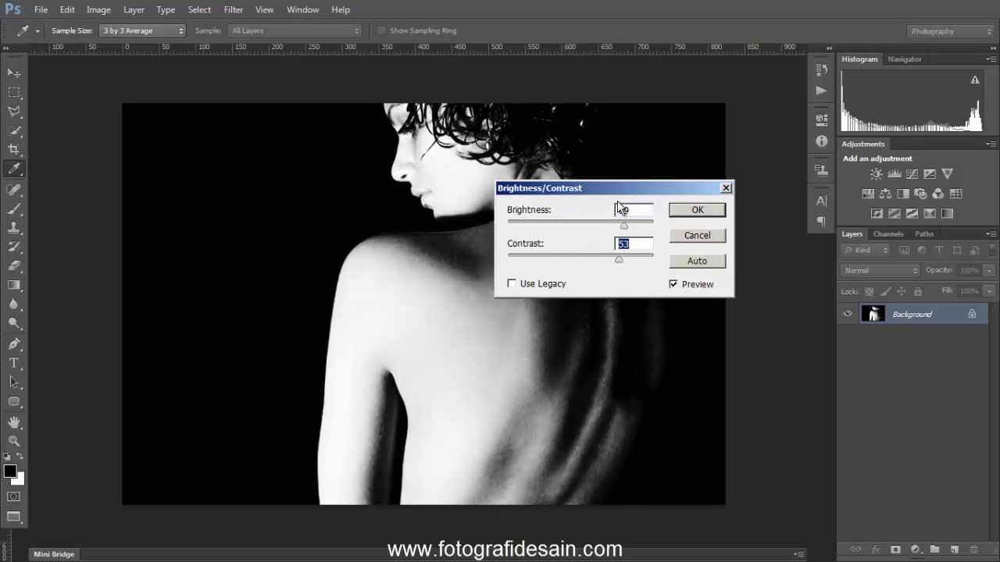
left_click_drag(613, 184, 704, 179)
double_click(712, 206)
type("52")
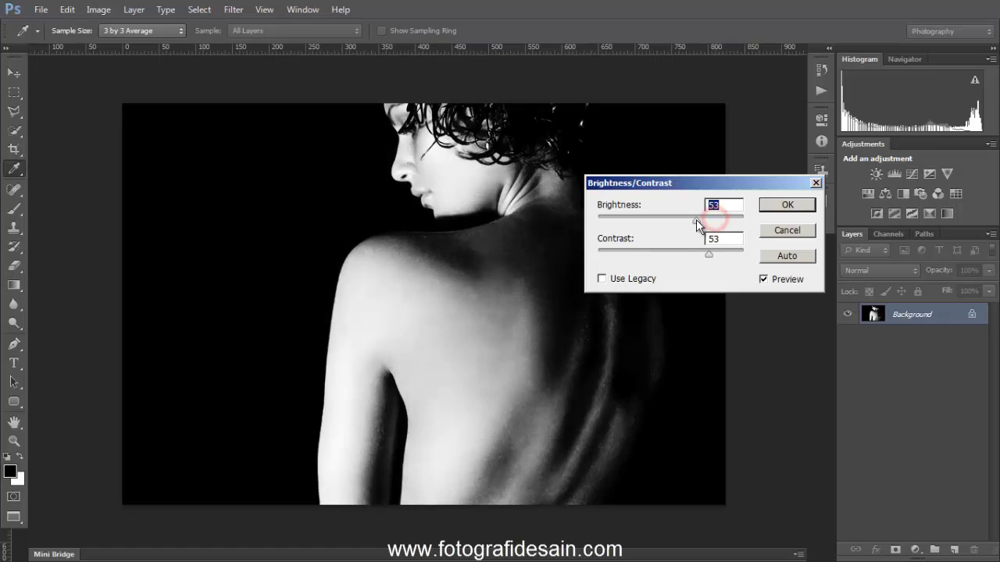
left_click_drag(693, 217, 688, 220)
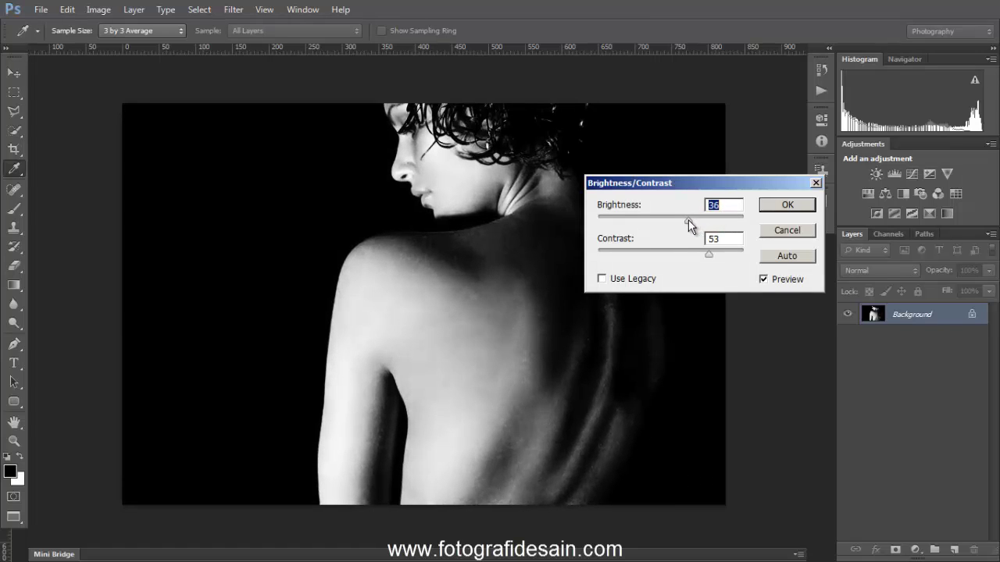
left_click_drag(709, 254, 678, 258)
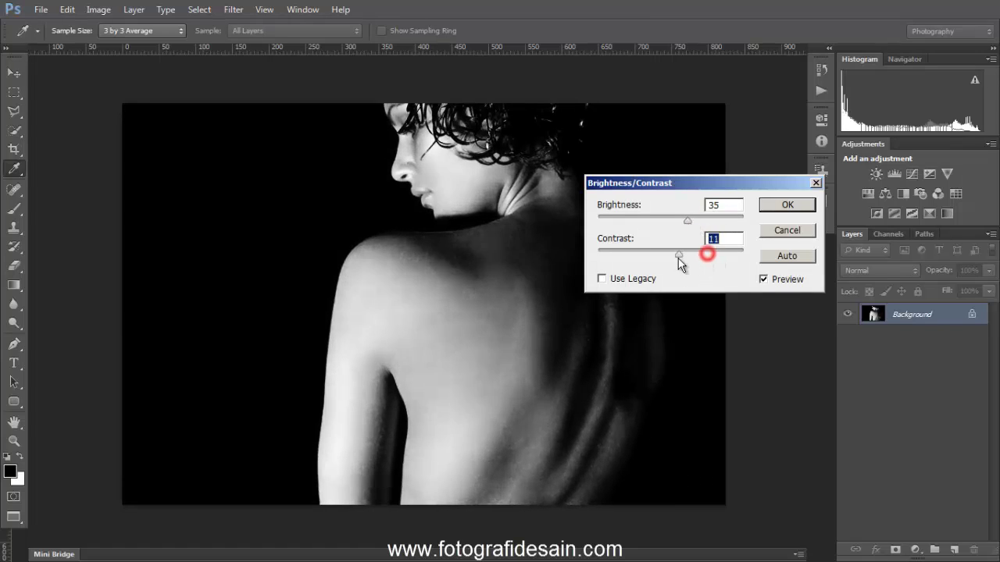
left_click(786, 203)
key("v")
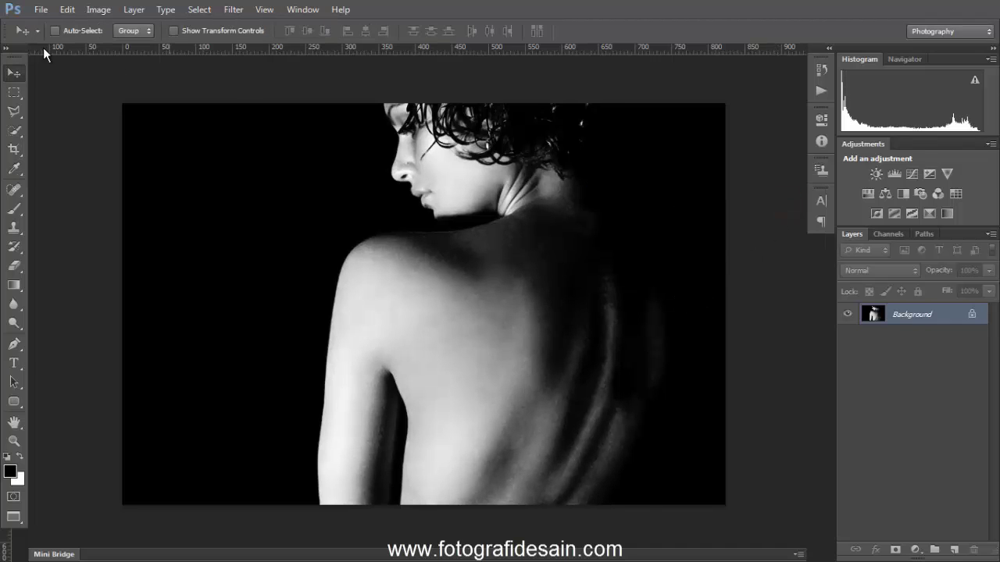
Save the grayscale copy to the Desktop as map in Photoshop PSD format
left_click(41, 10)
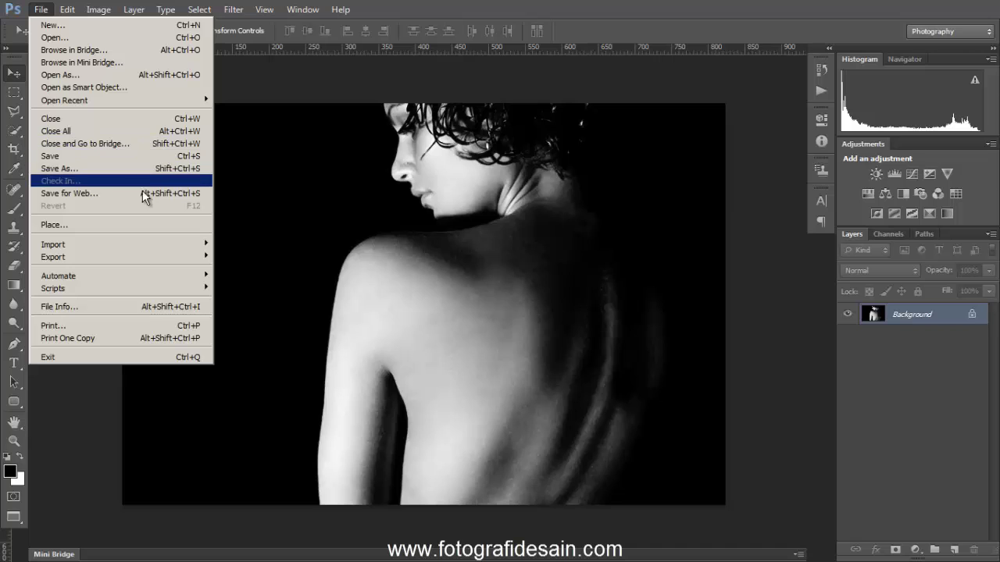
left_click(142, 168)
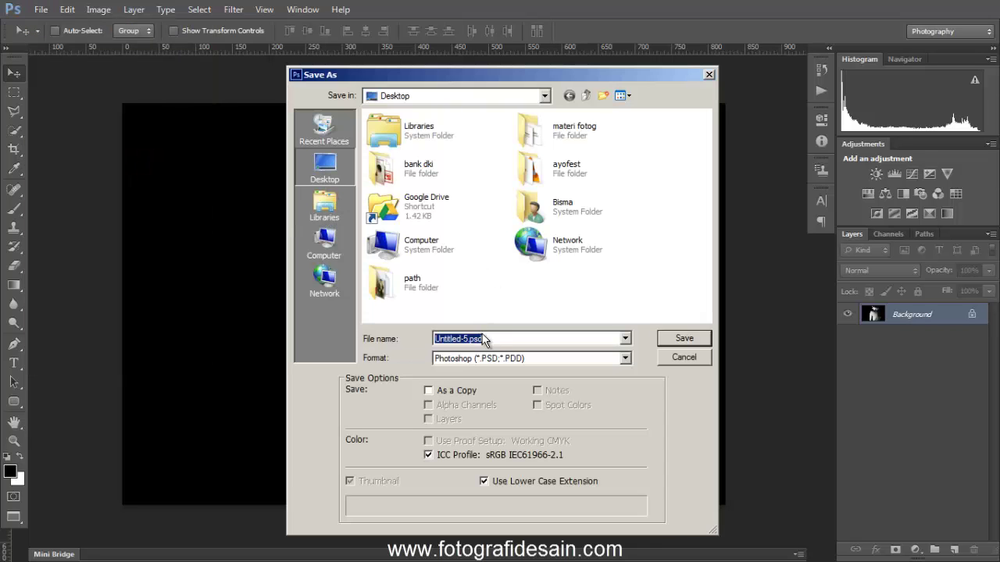
type("map")
left_click(679, 340)
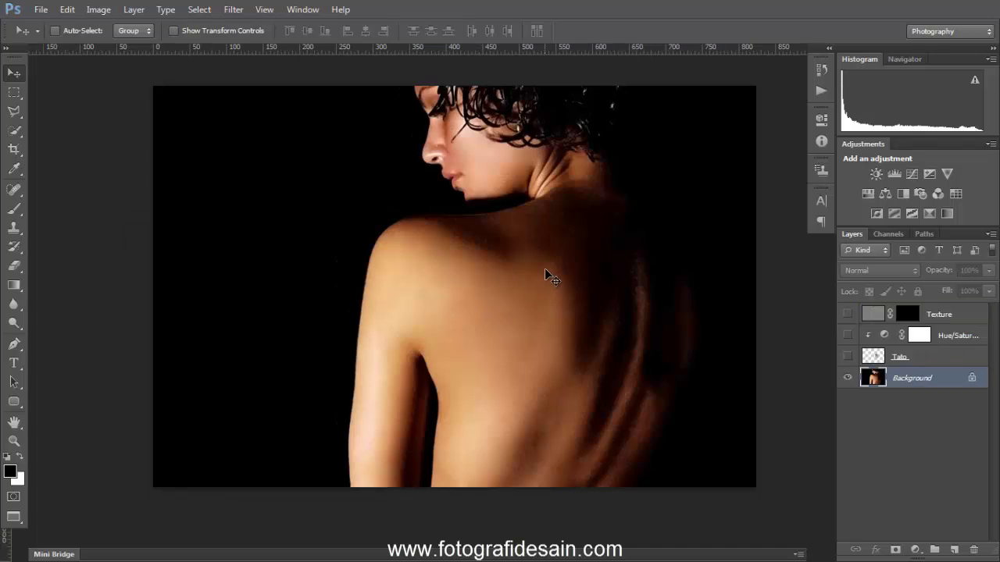
Show and select the Tato layer in the original tattoo document
left_click(846, 357)
left_click(931, 362)
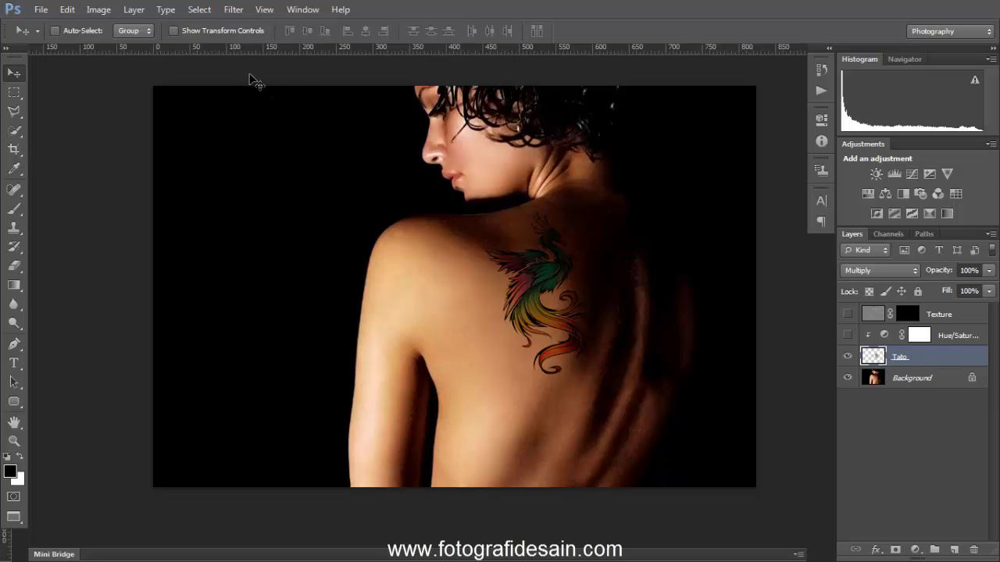
Try the Displace filter on the Tato layer with horizontal and vertical scale 10, Stretch To Fit, Wrap Around and map.psd
left_click(233, 10)
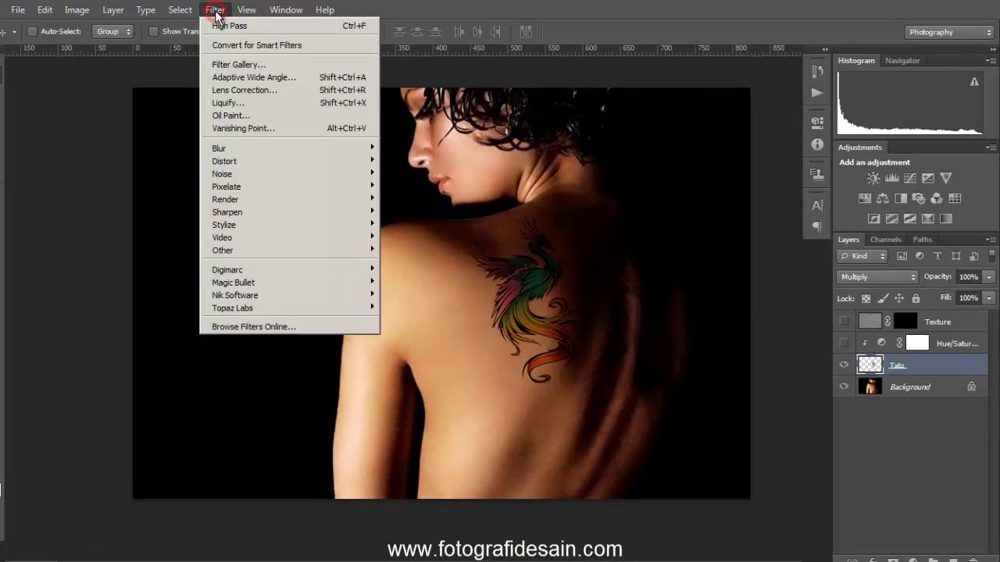
mouse_move(299, 161)
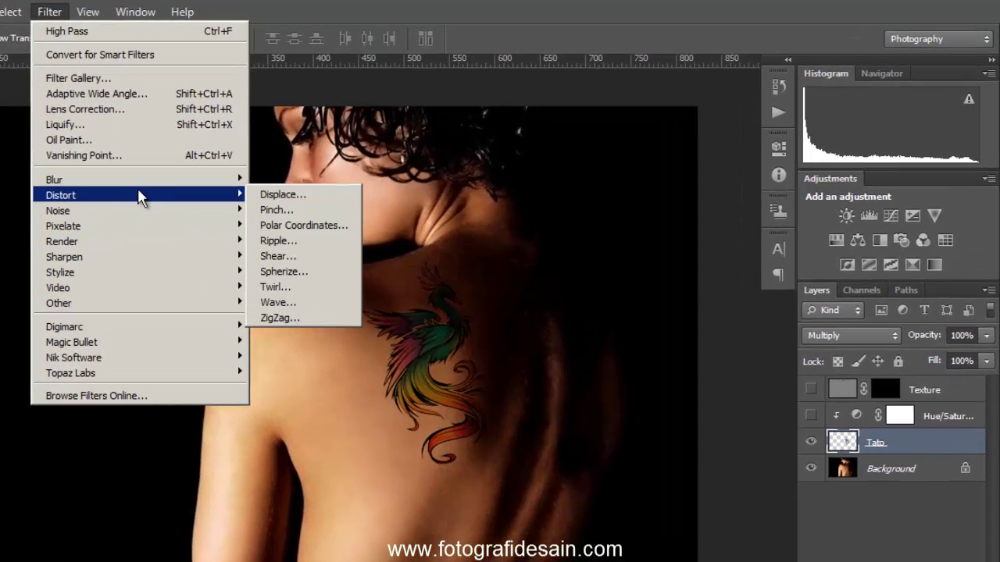
left_click(411, 160)
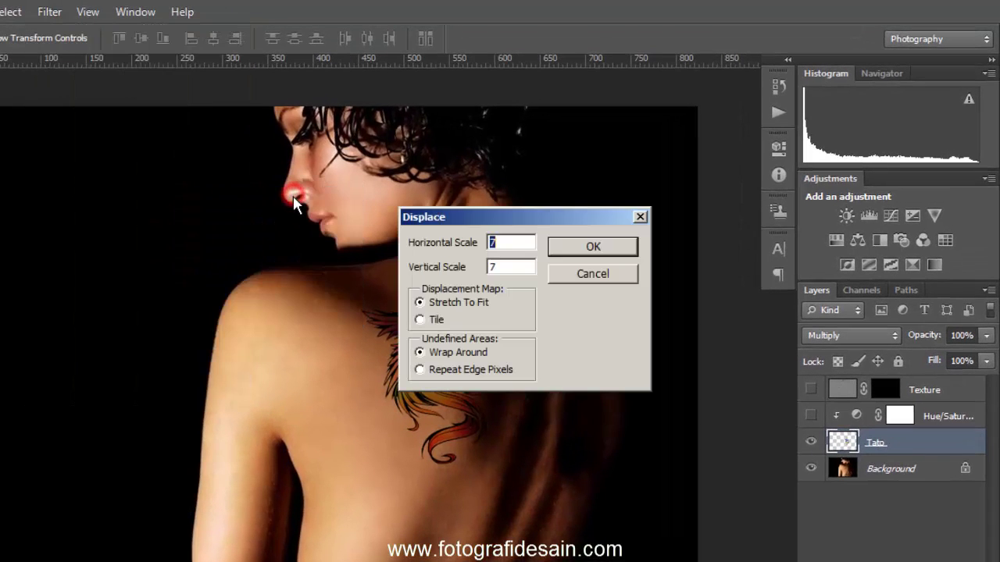
double_click(517, 242)
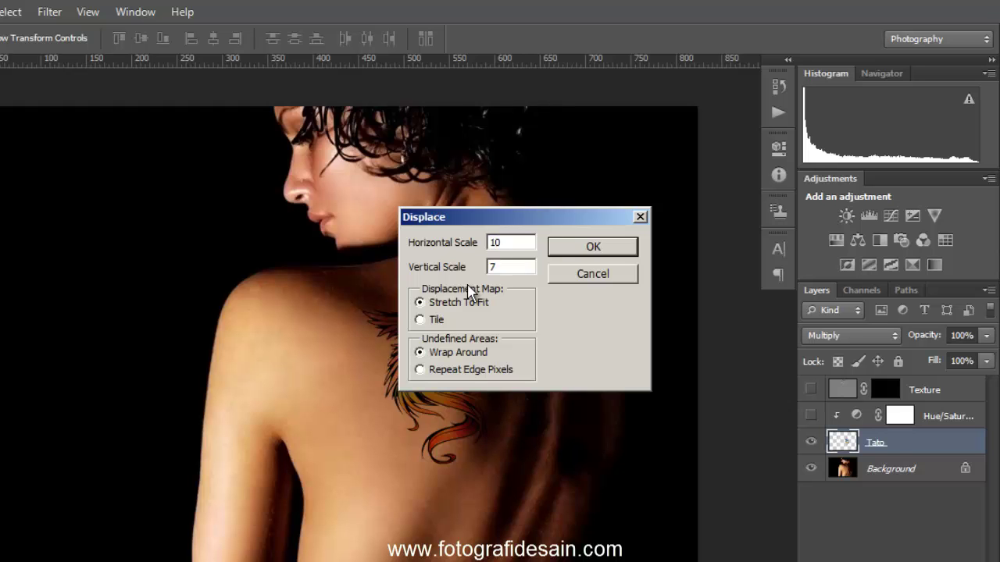
double_click(499, 267)
type("10")
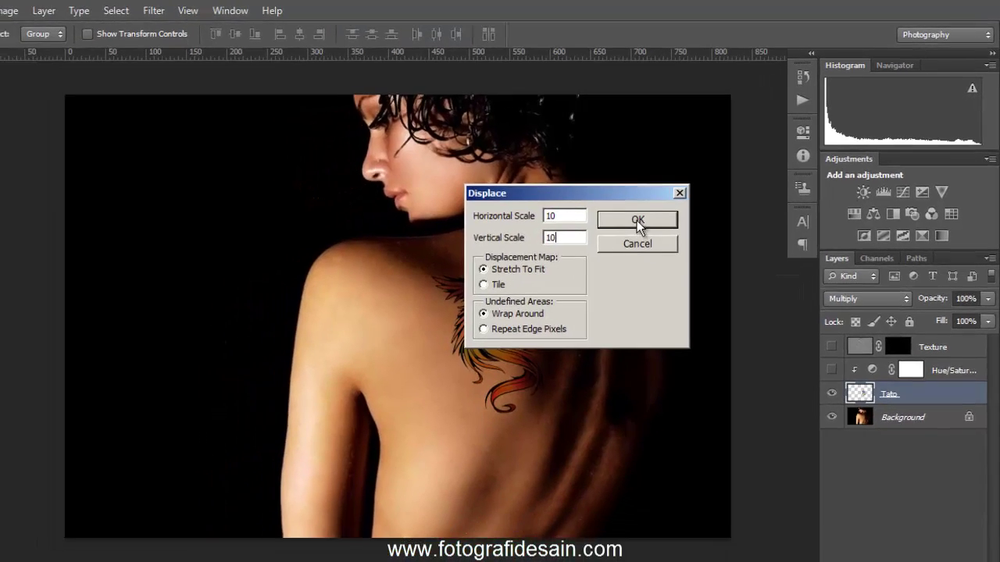
left_click(593, 246)
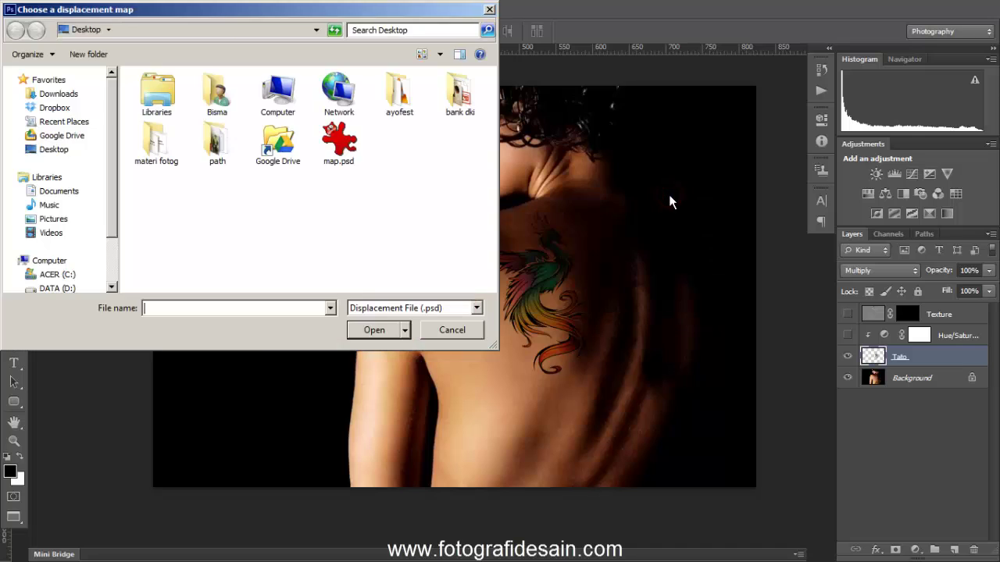
left_click(338, 147)
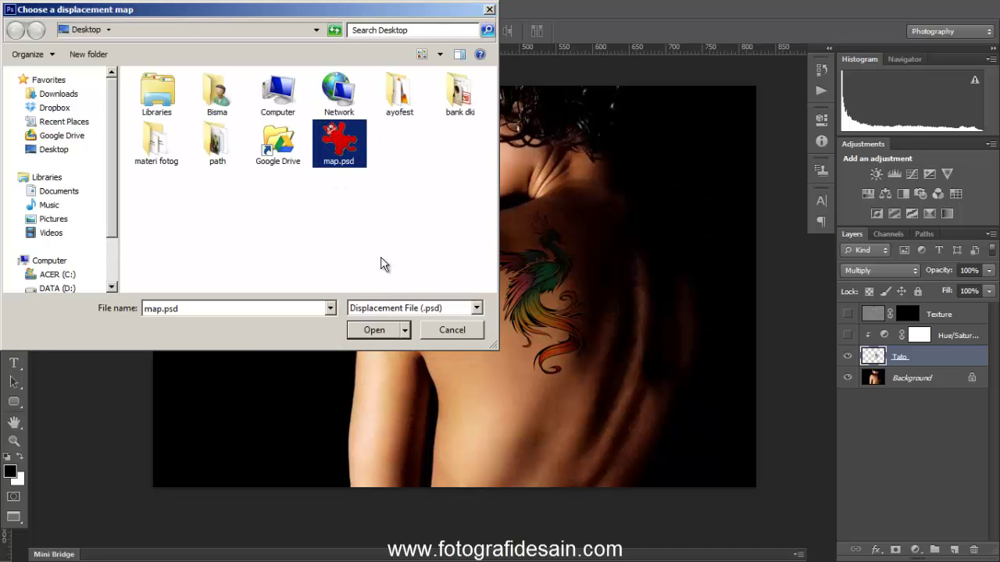
left_click(375, 329)
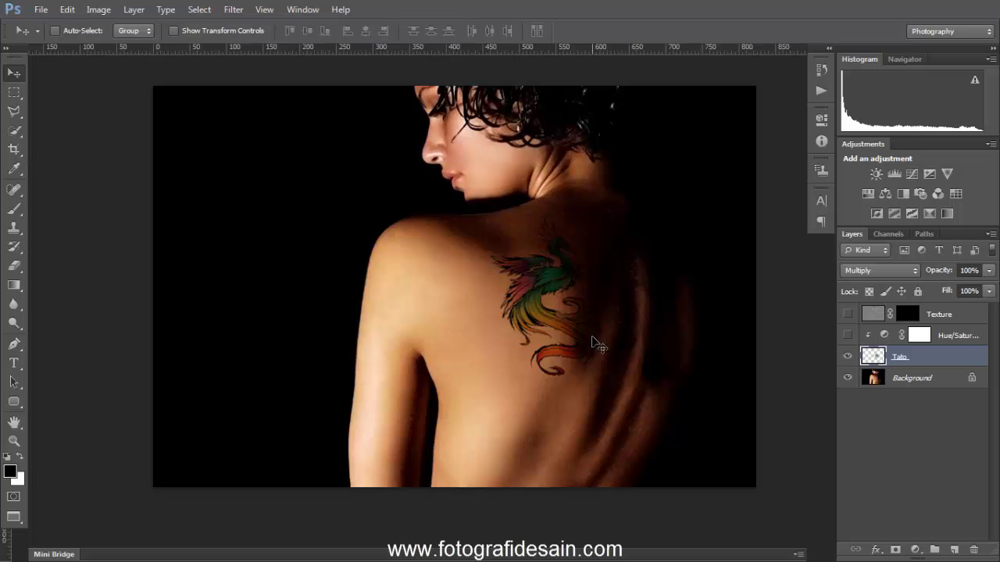
key("ctrl+plus")
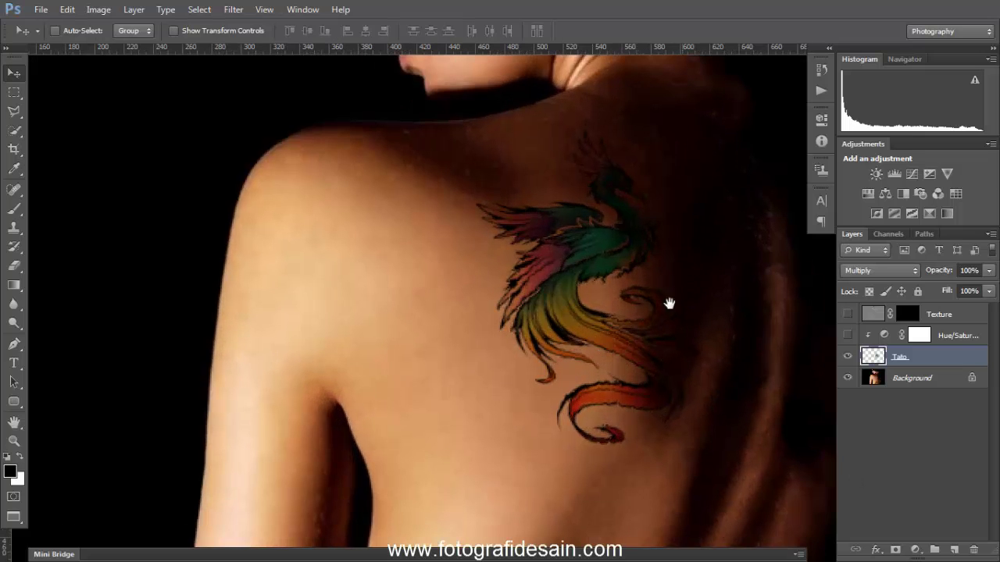
left_click_drag(631, 317, 500, 289)
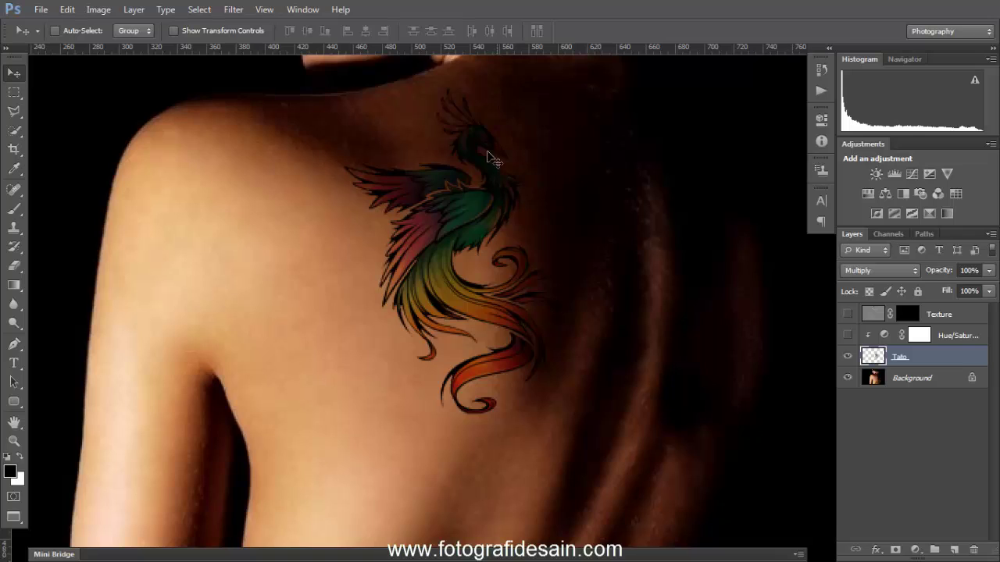
Displace the Tato layer with horizontal and vertical scale 6, Stretch To Fit and Wrap Around, using map.psd as displacement map
left_click(231, 9)
mouse_move(322, 159)
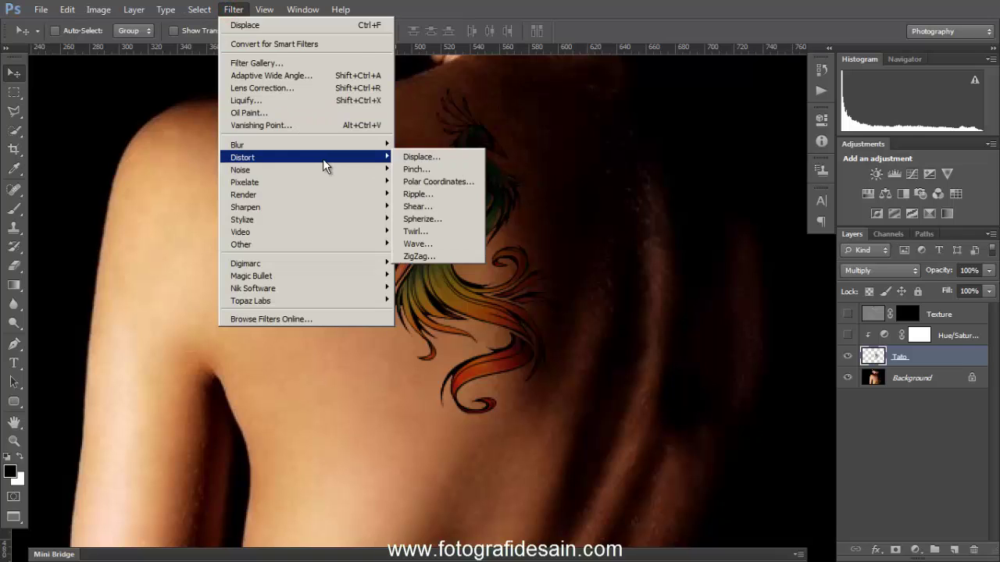
left_click(414, 157)
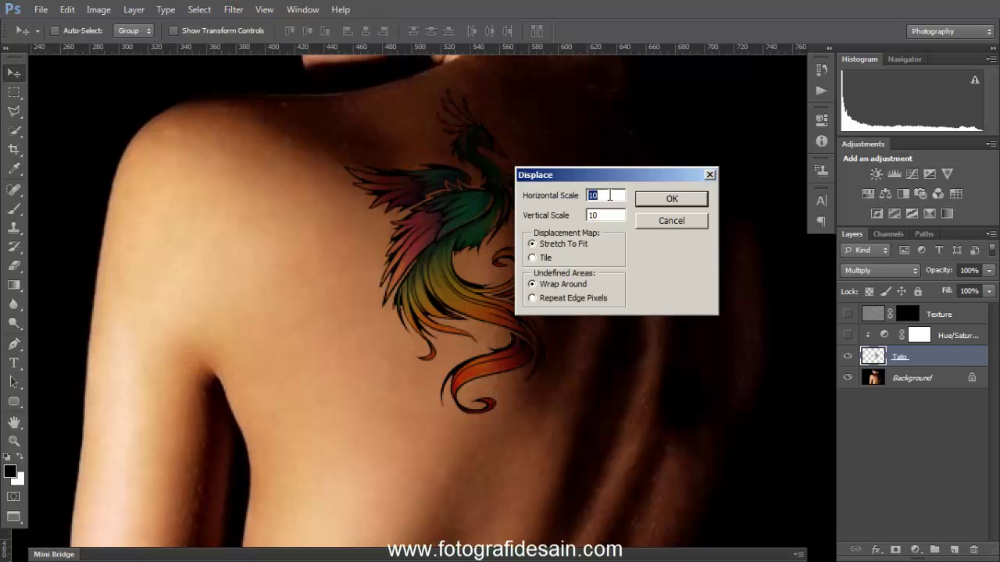
type("6")
double_click(613, 214)
type("6")
left_click(673, 201)
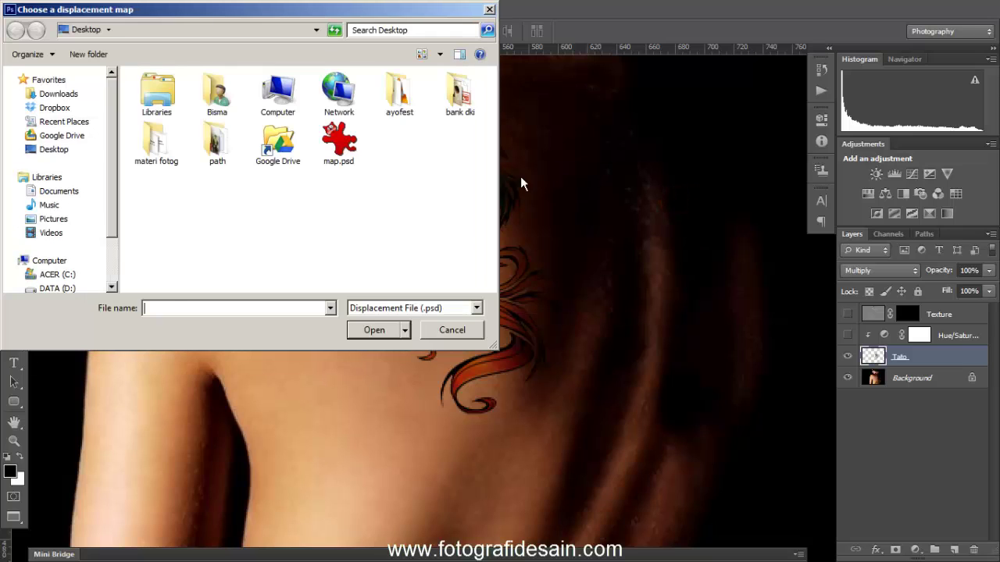
left_click(338, 142)
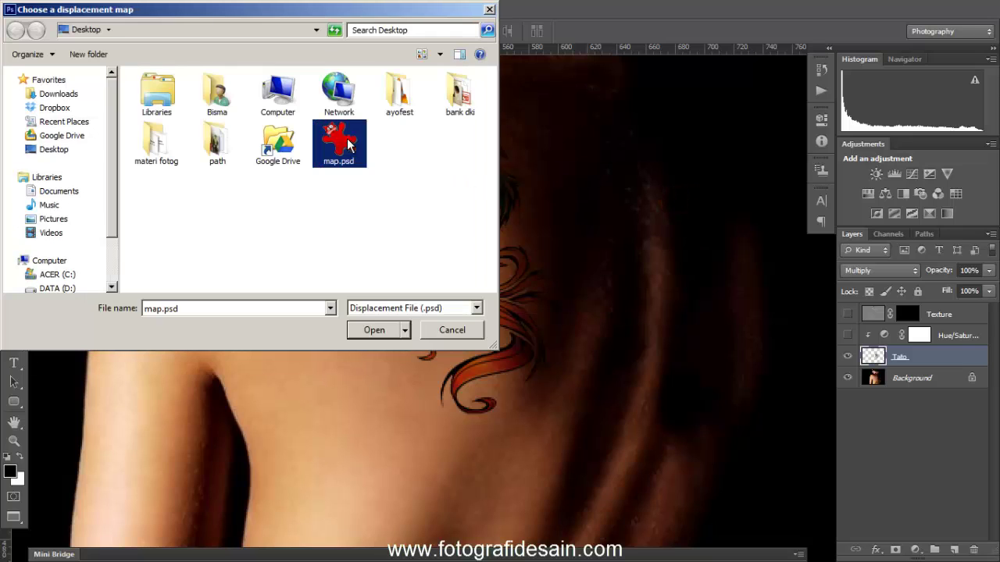
left_click(374, 330)
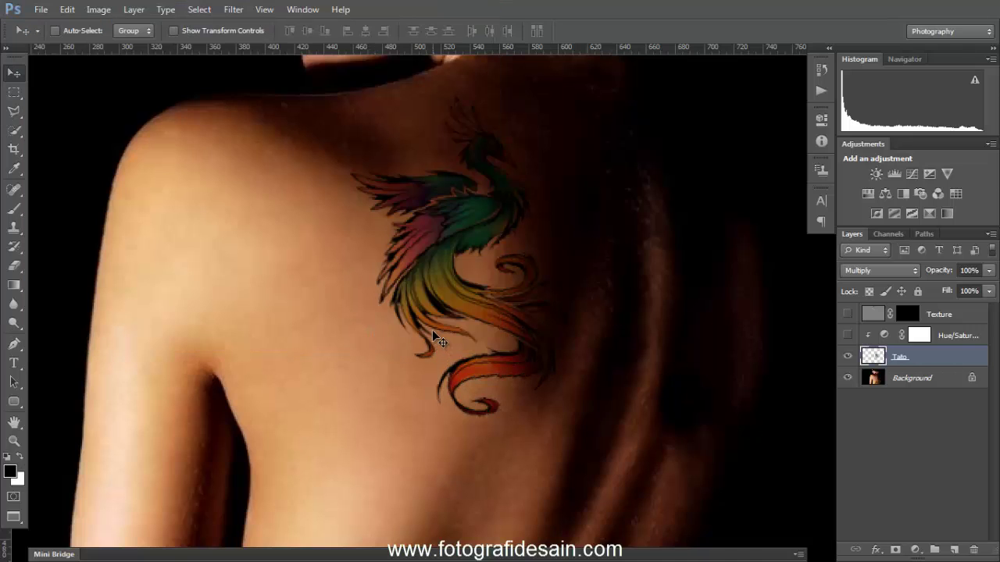
Compare the bird tattoo with and without the displacement by repeatedly undoing and redoing the filter
left_click_drag(474, 266, 474, 313)
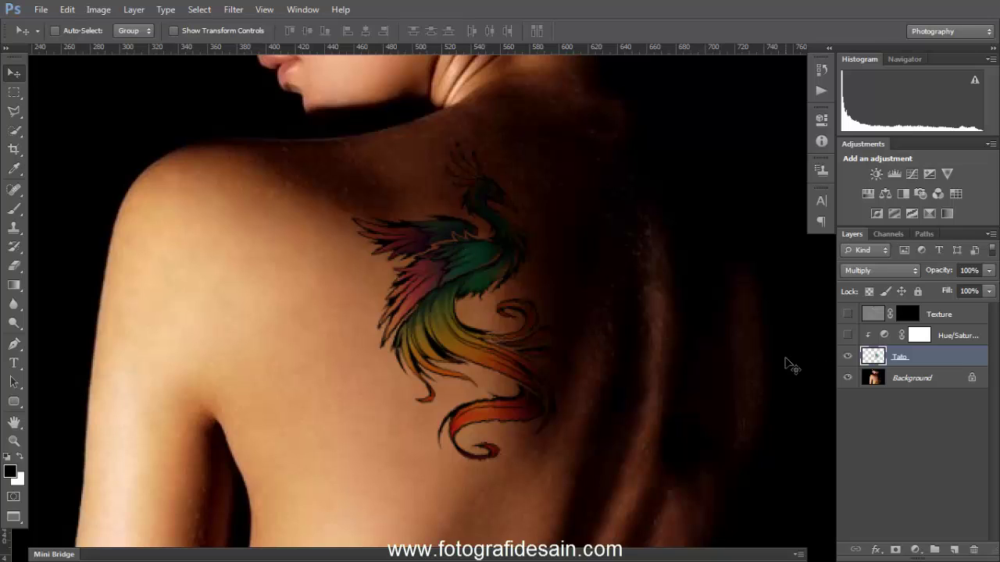
key("Up")
key("Up")
key("Up")
key("Up")
key("Up")
key("Left")
key("Left")
key("Left")
key("Left")
key("ctrl+z")
key("ctrl+z")
key("ctrl+z")
key("ctrl+z")
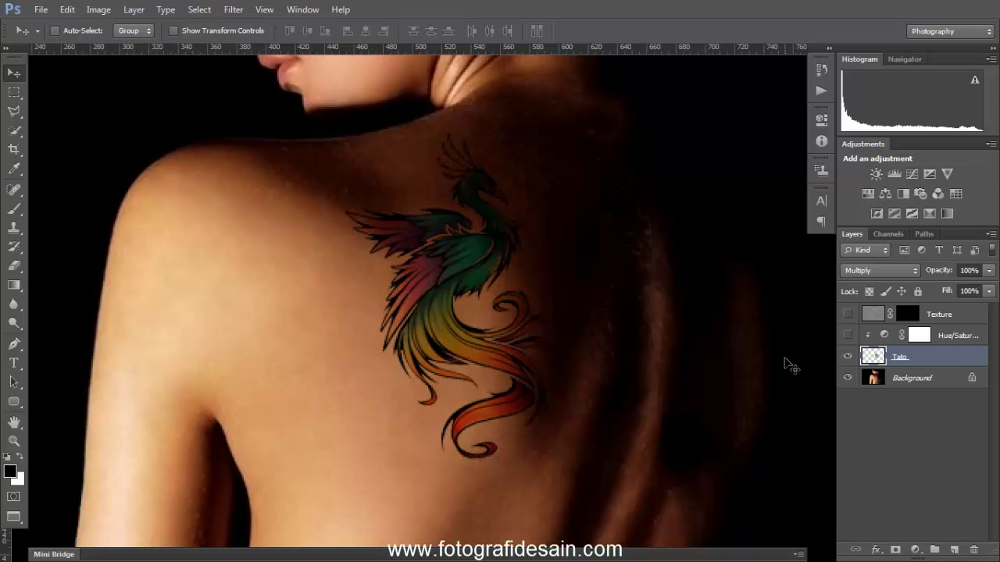
key("ctrl+z")
key("ctrl+z")
key("ctrl+z")
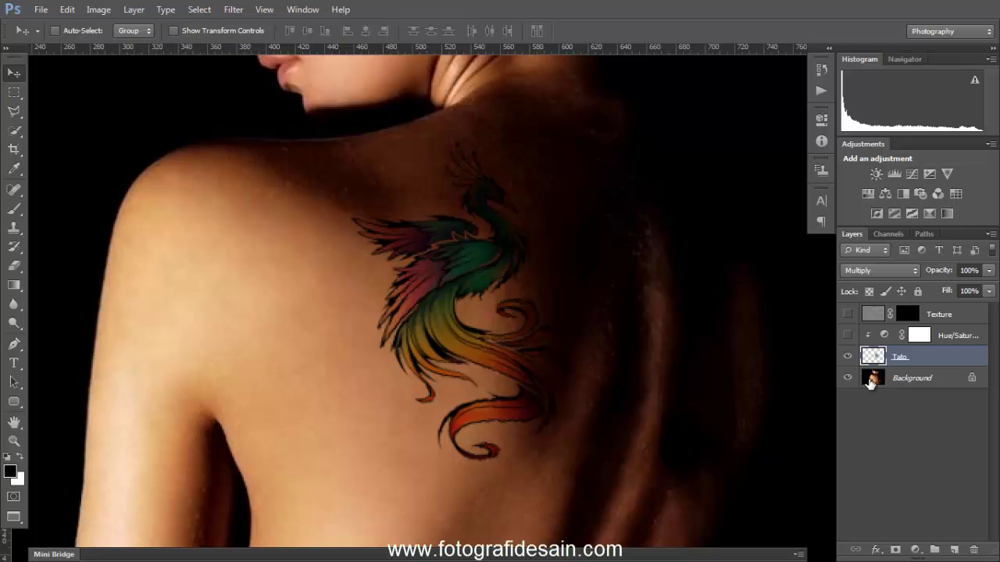
key("ctrl+z")
key("ctrl+z")
key("ctrl+z")
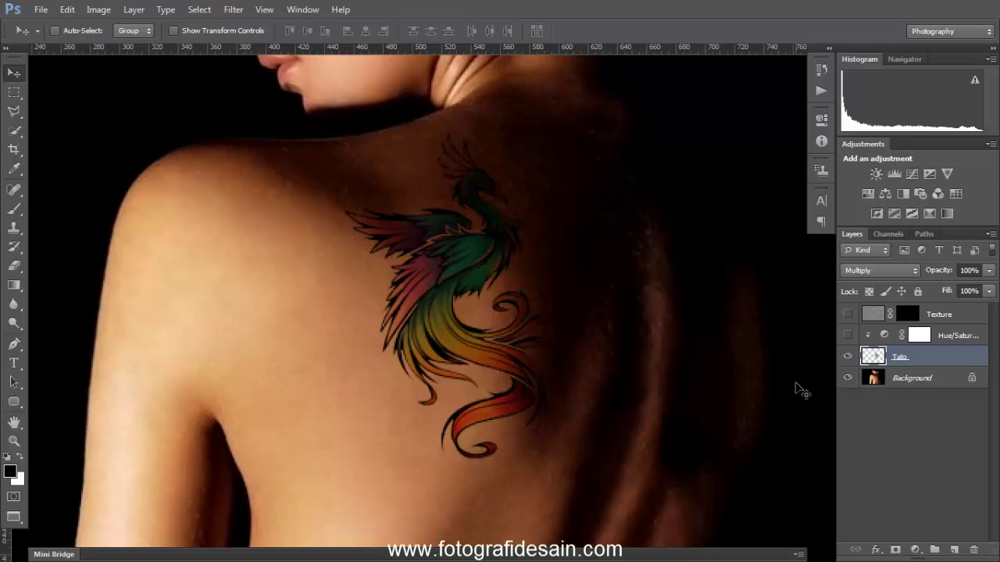
key("ctrl+z")
key("ctrl+z")
key("ctrl+z")
key("ctrl+z")
key("ctrl+z")
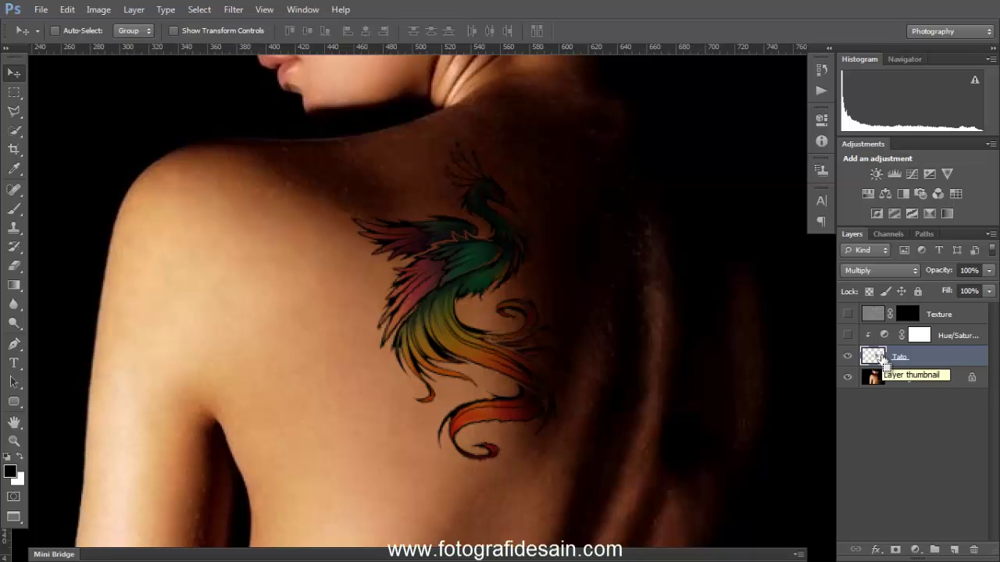
key("ctrl+z")
key("ctrl+z")
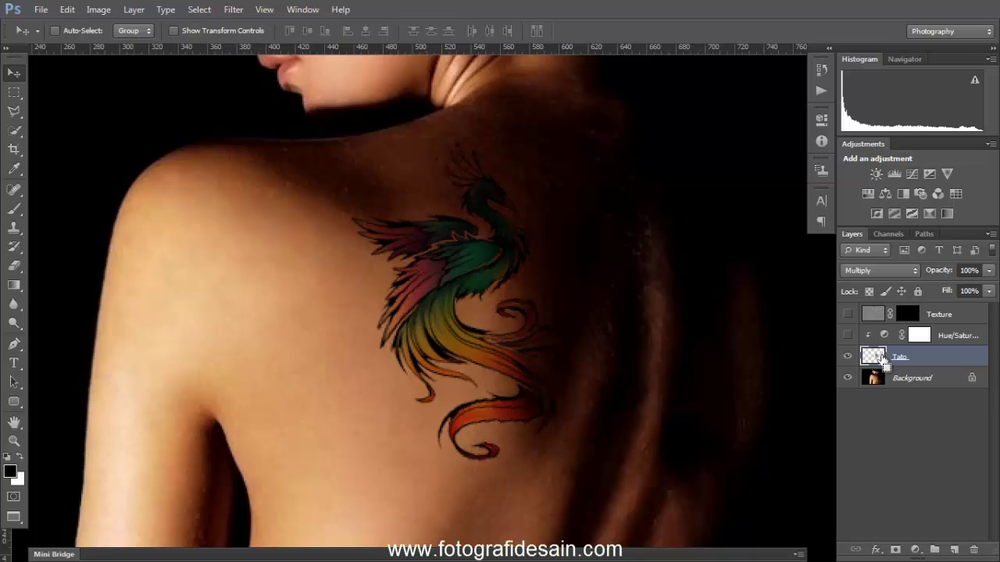
Recheck the displacement by toggling it, and show the Hue/Saturation and Texture layers again
key("ctrl+z")
key("ctrl+z")
left_click(847, 336)
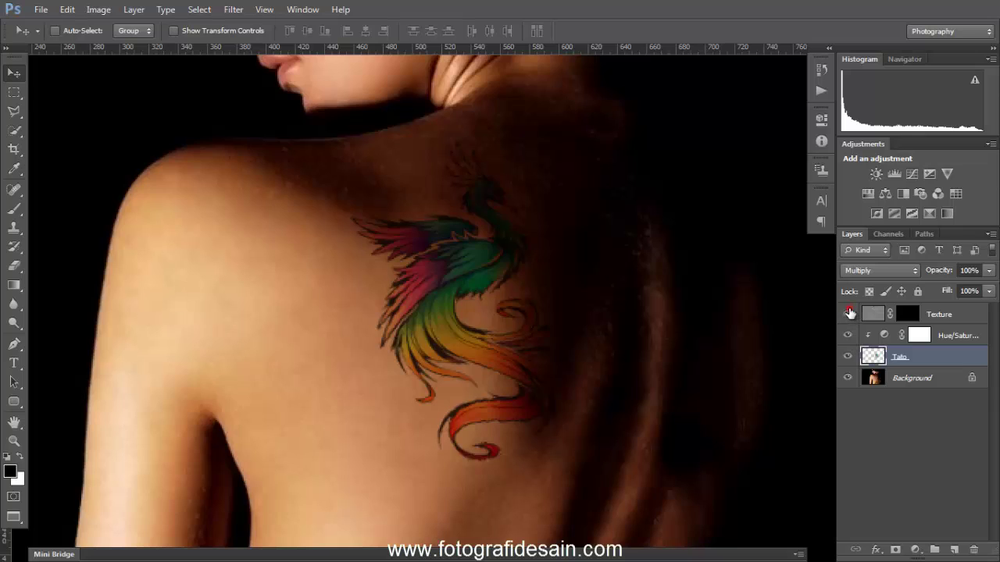
left_click(847, 314)
Paint white over the bird tattoo on the Texture layer's mask with a 15 px brush to reveal the skin texture
left_click(875, 314)
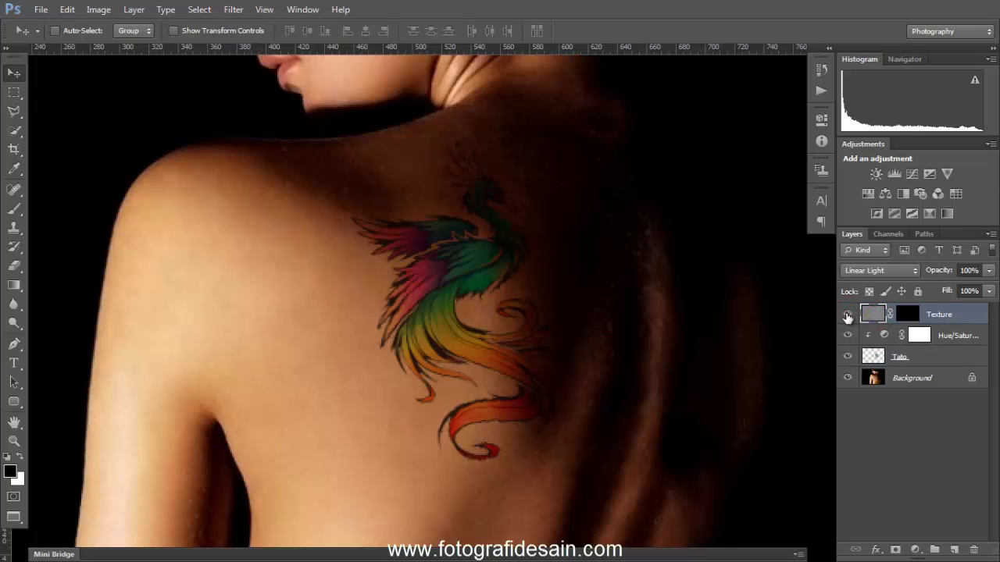
left_click(907, 315)
key("x")
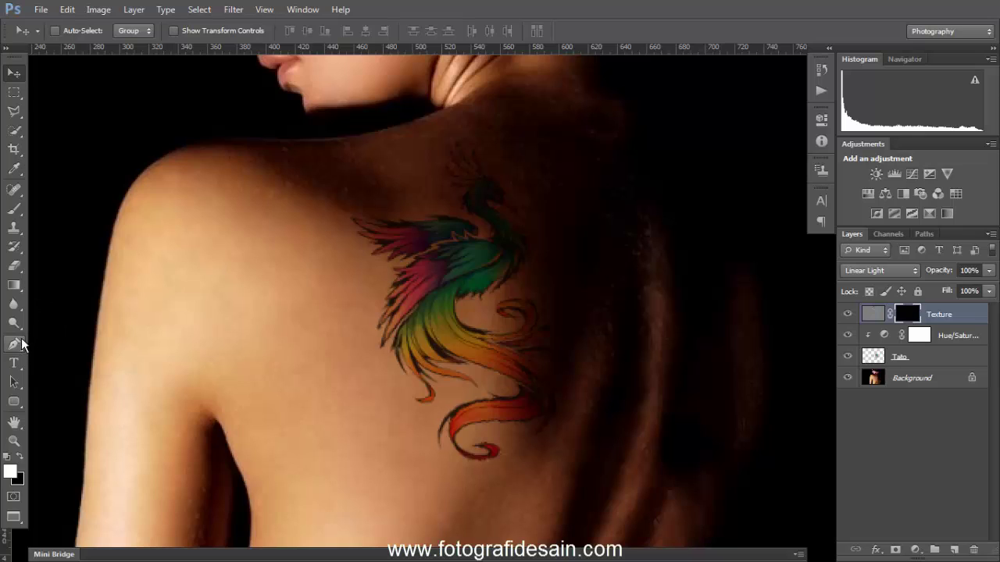
left_click(17, 209)
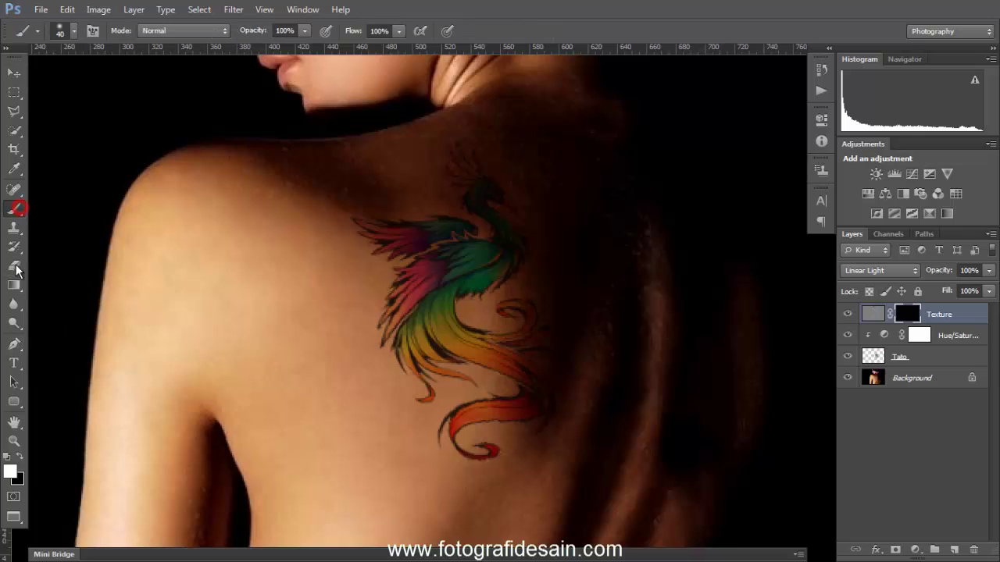
key("bracketleft")
key("bracketleft")
key("bracketleft")
key("bracketleft")
key("bracketleft")
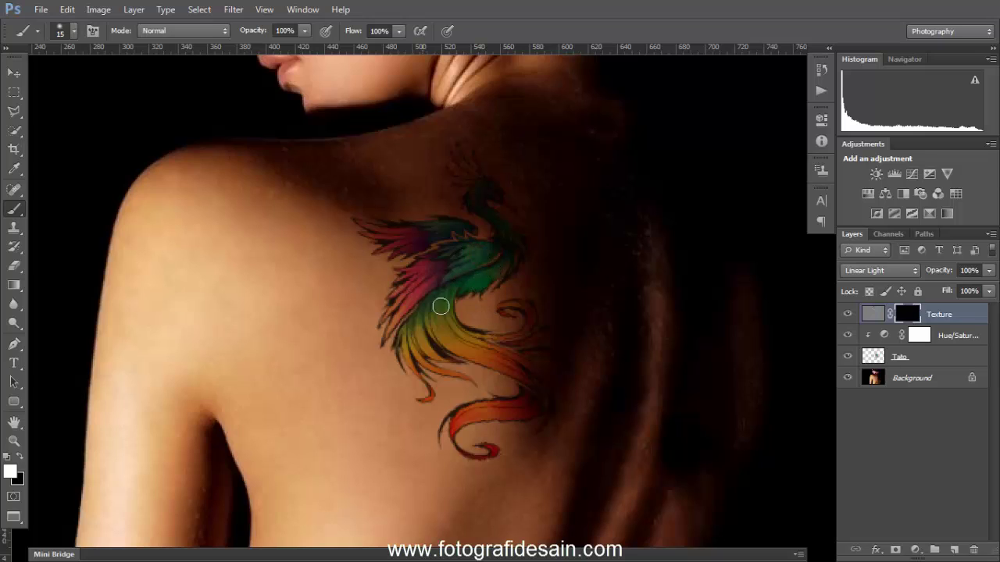
mouse_move(453, 340)
left_mouse_down()
mouse_move(422, 339)
mouse_move(465, 347)
mouse_move(527, 379)
mouse_move(470, 414)
mouse_move(538, 401)
mouse_move(428, 332)
mouse_move(403, 291)
mouse_move(434, 266)
mouse_move(388, 232)
mouse_move(453, 225)
mouse_move(407, 237)
mouse_move(490, 264)
mouse_move(504, 234)
mouse_move(482, 190)
left_mouse_up()
left_click(477, 255)
Lower the Texture layer's opacity to 61% and return to the Move tool
left_click(872, 314)
left_click_drag(938, 270, 912, 275)
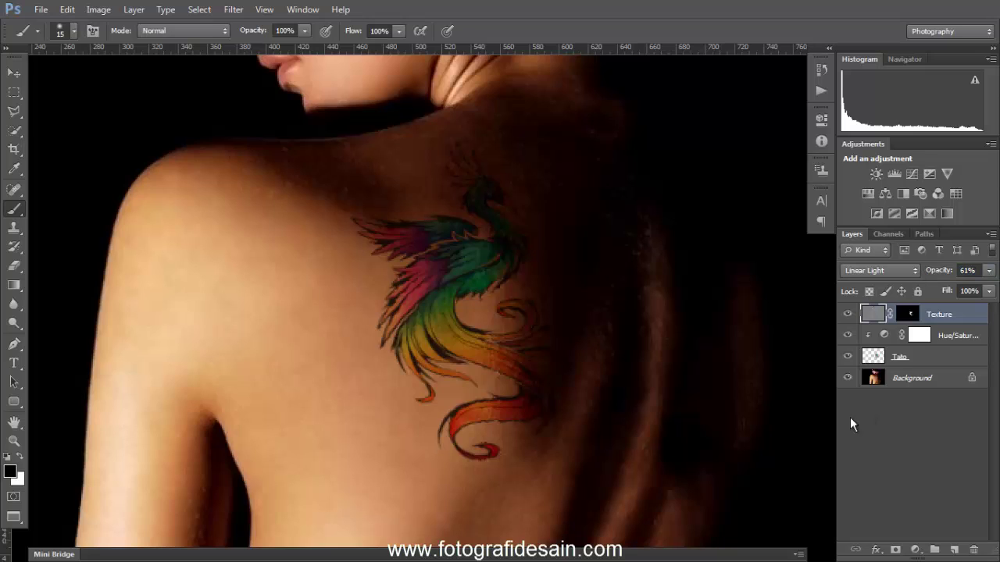
key("v")
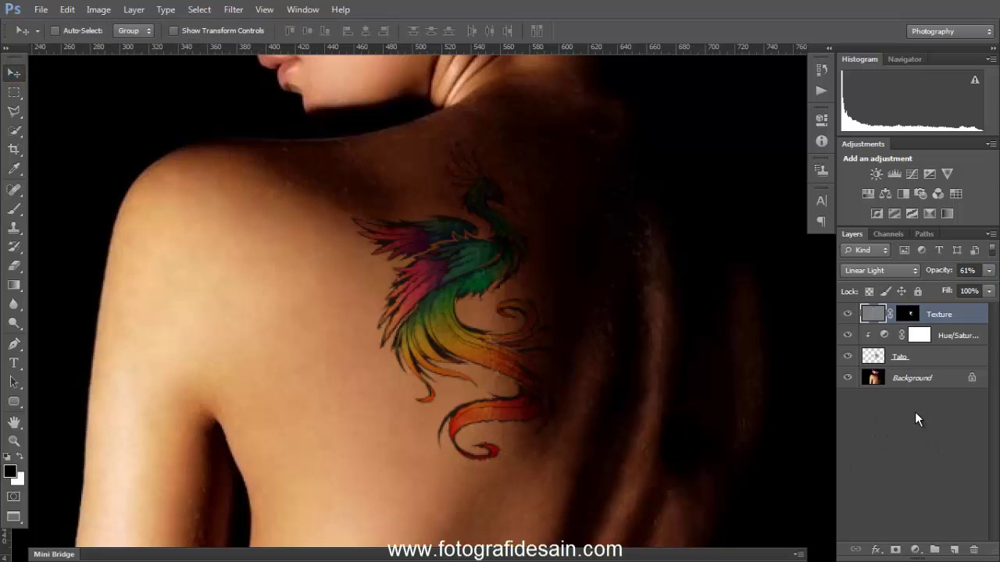
Add a Color Balance adjustment above the Hue/Saturation layer and clip it to the Tato layer
left_click(879, 335)
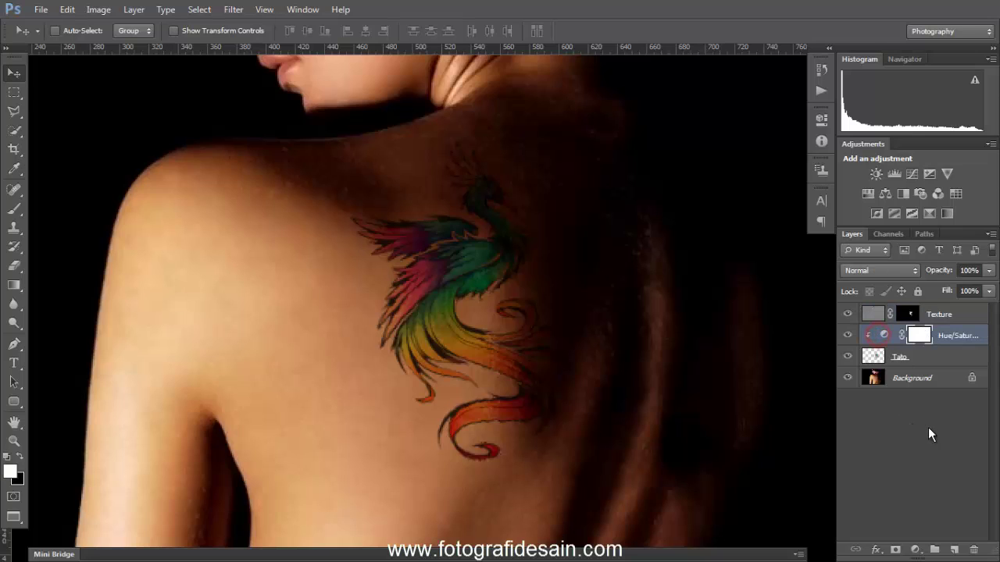
left_click(916, 550)
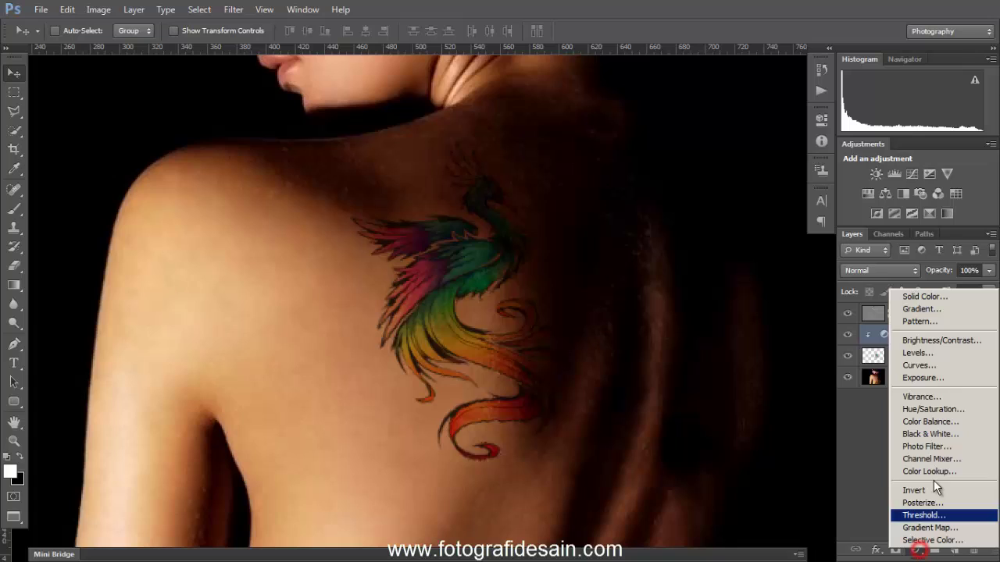
left_click(955, 415)
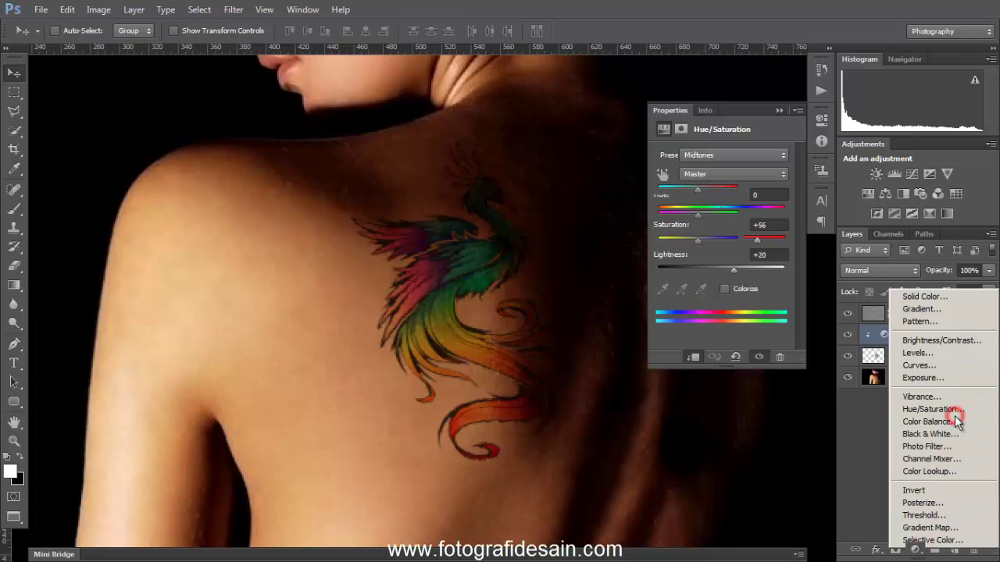
left_click(691, 356)
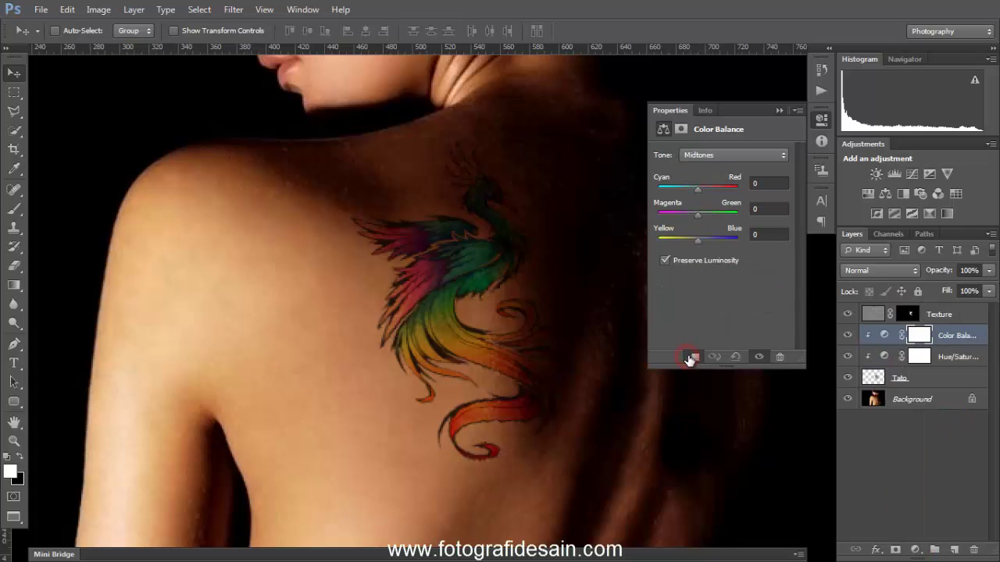
Shift the Color Balance shadows toward red, with Cyan–Red at +20
left_click(720, 156)
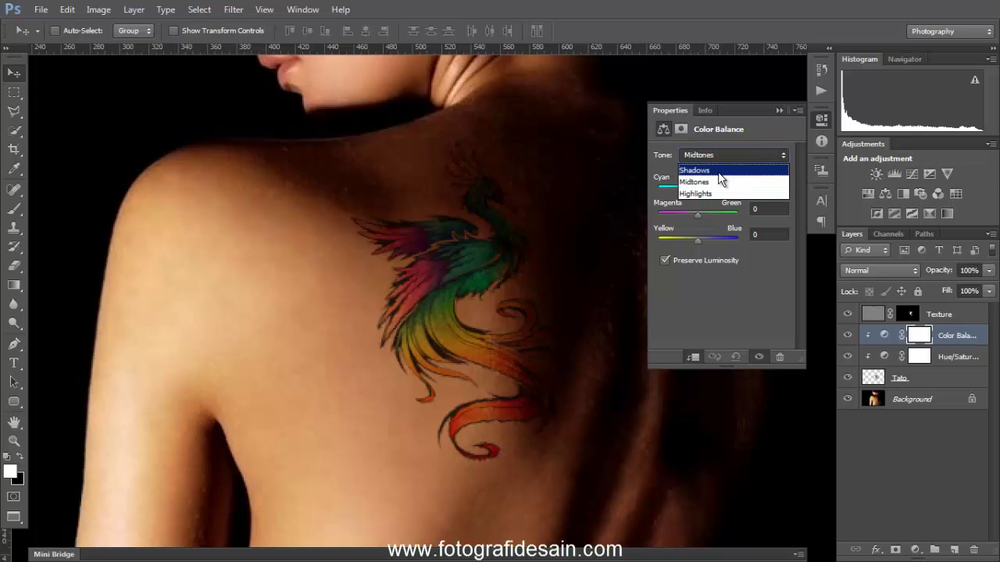
left_click(718, 171)
left_click_drag(696, 192, 711, 188)
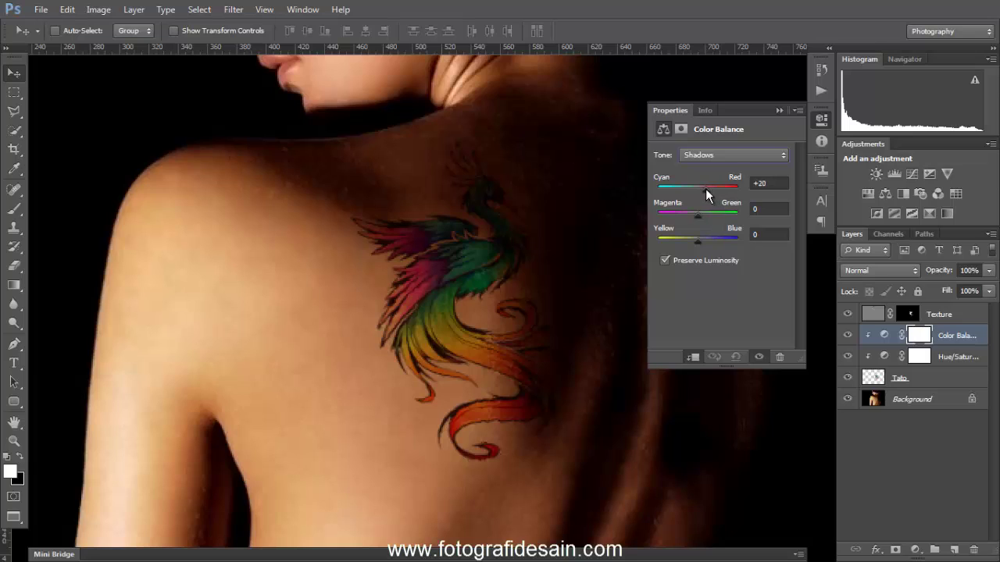
Fine-tune the Cyan–Red balance of the Color Balance midtones and close the adjustment's settings
left_click(699, 155)
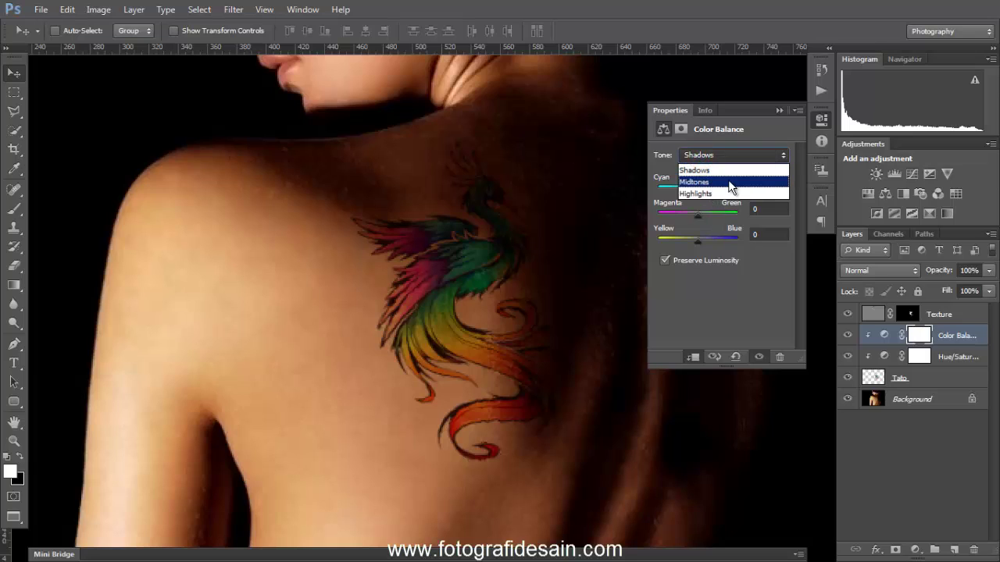
left_click(708, 183)
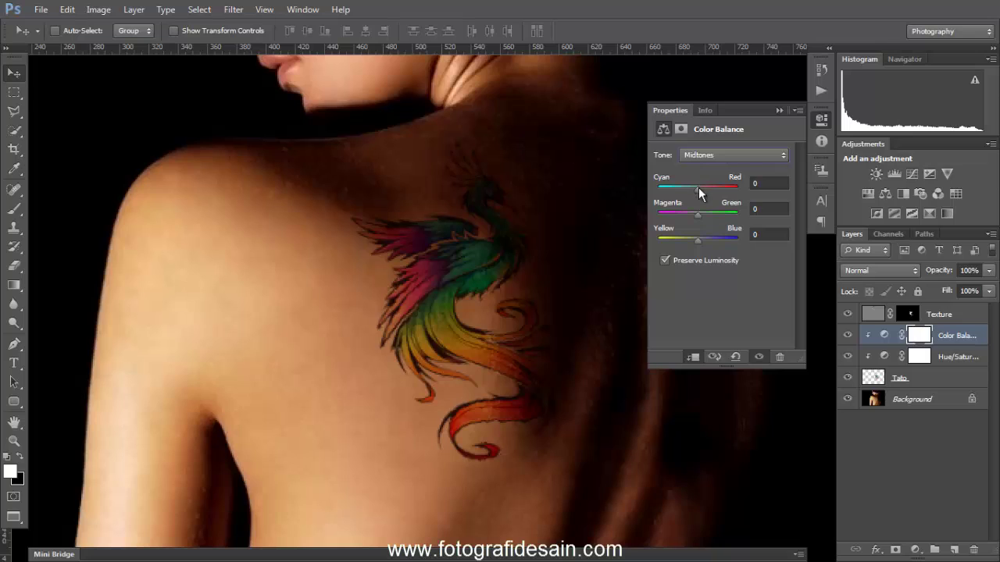
mouse_move(698, 190)
left_mouse_down()
mouse_move(732, 184)
mouse_move(704, 189)
left_mouse_up()
left_click_drag(700, 188, 699, 192)
left_click(821, 120)
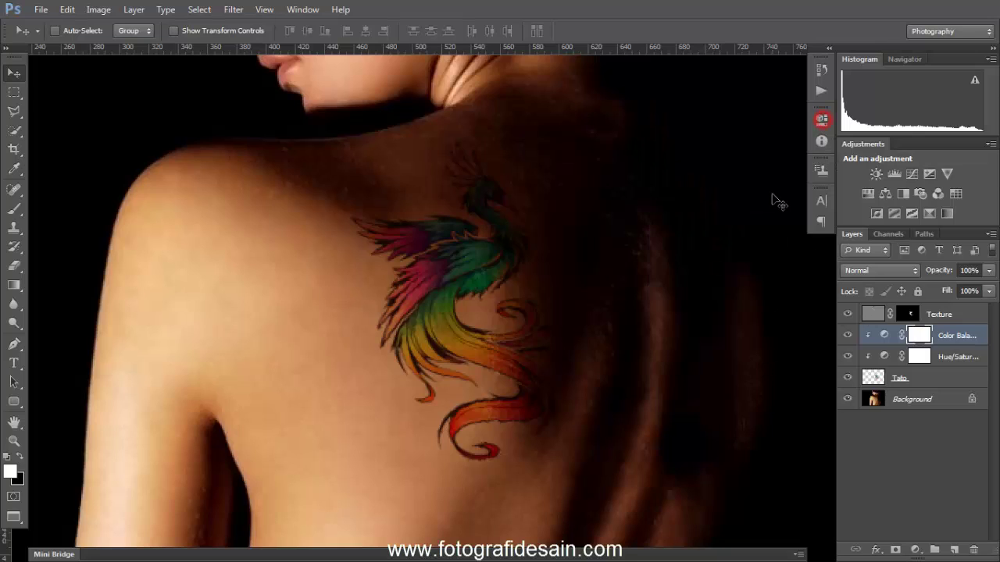
Lower the Tato layer's opacity to 89% to blend the bird tattoo into the skin
key("ctrl+0")
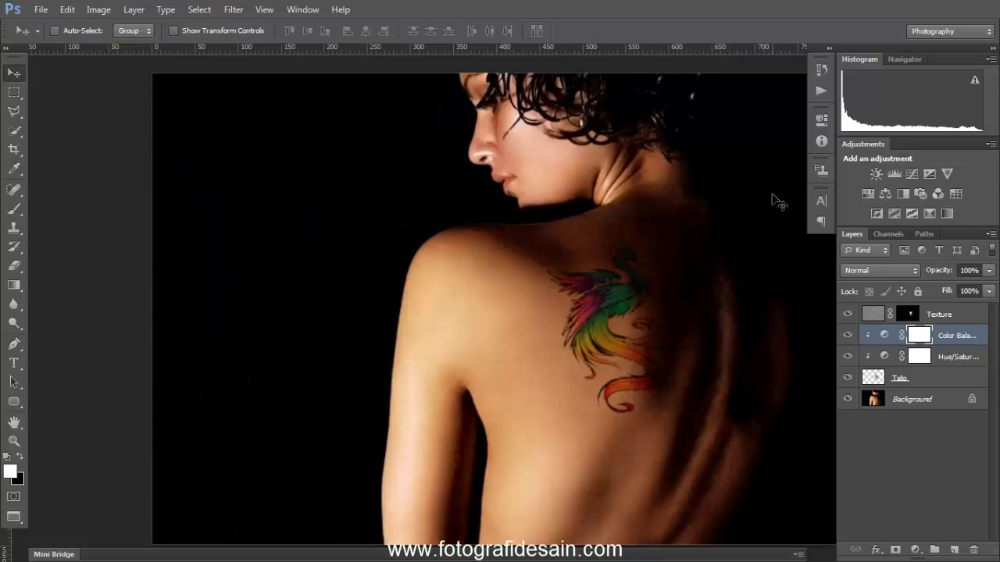
left_click(878, 378)
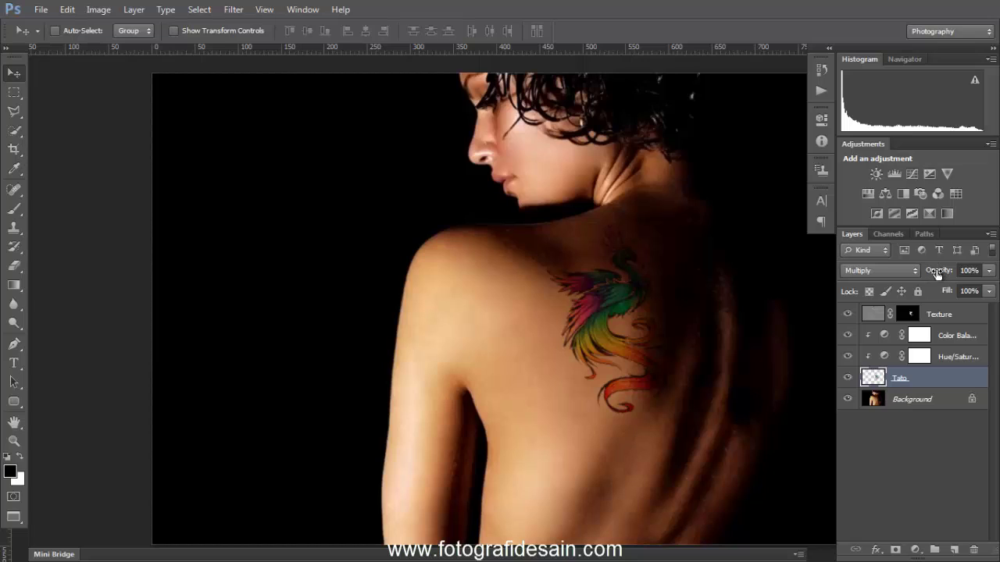
left_click_drag(937, 272, 928, 271)
Compare the photo with and without the tattoo by repeatedly isolating the Background layer and restoring all layers
left_click_drag(598, 306, 528, 302)
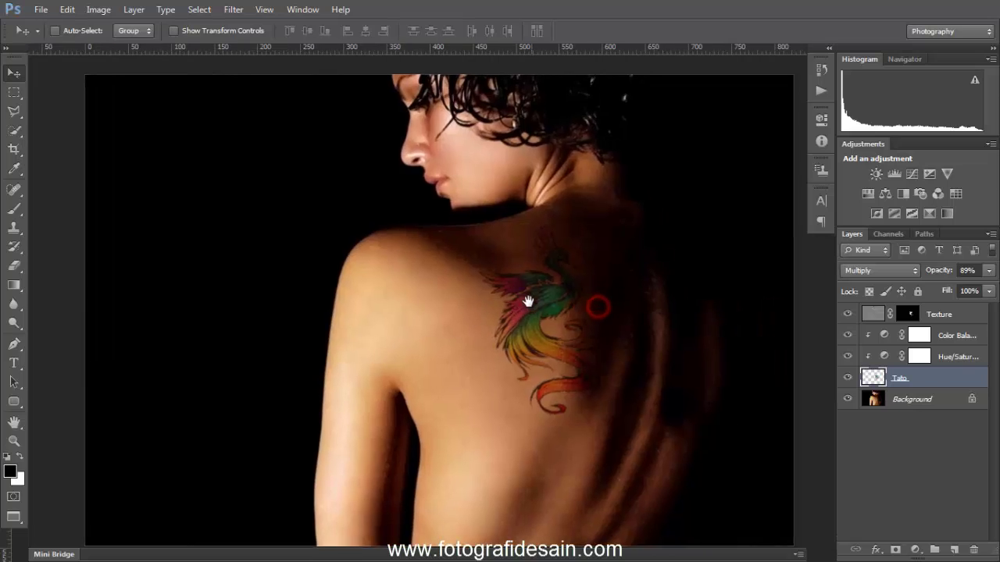
key("ctrl+minus")
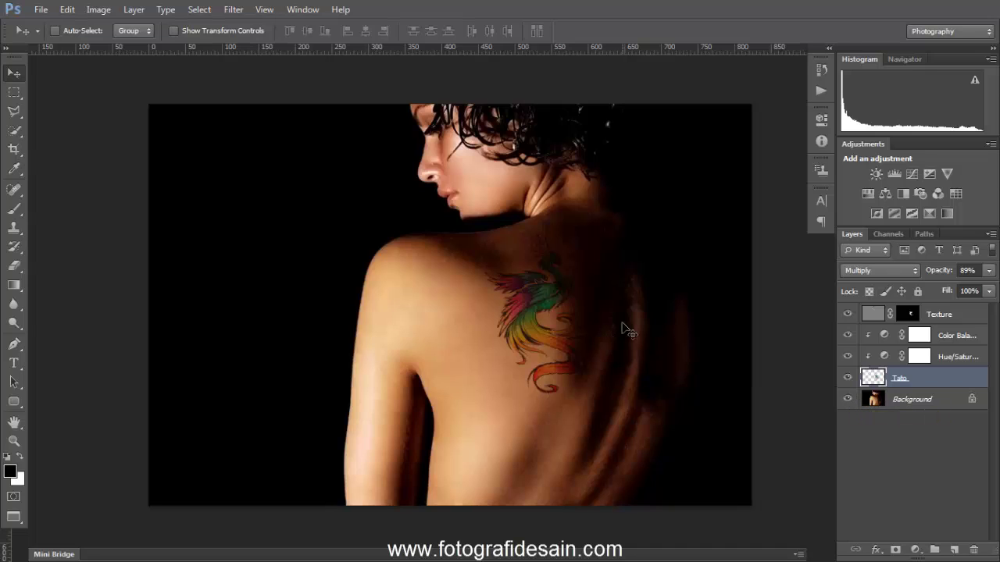
left_click(849, 399, "alt")
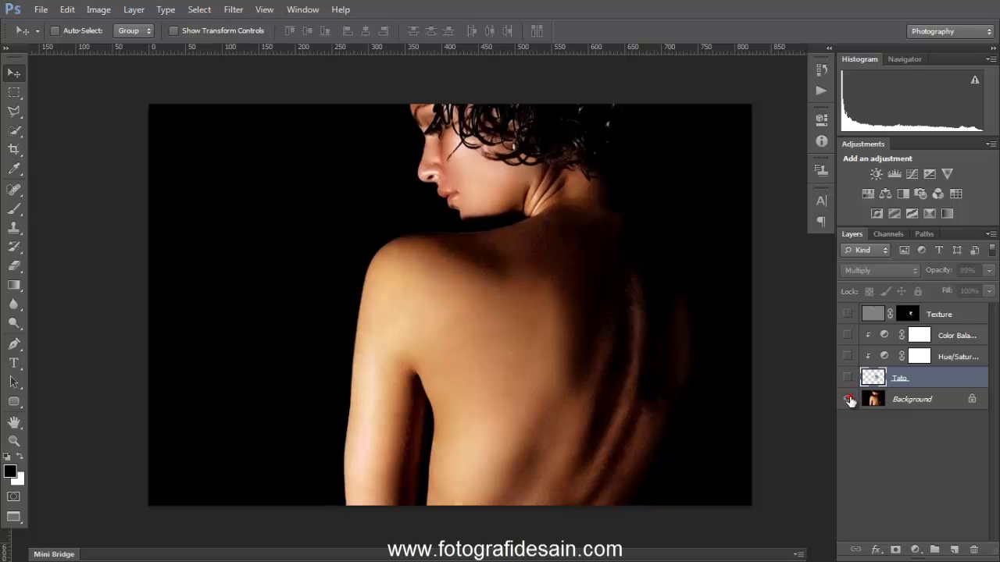
left_click(848, 399, "alt")
left_click(849, 399, "alt")
left_click(849, 399, "alt")
left_click(849, 399, "alt")
left_click(849, 399, "alt")
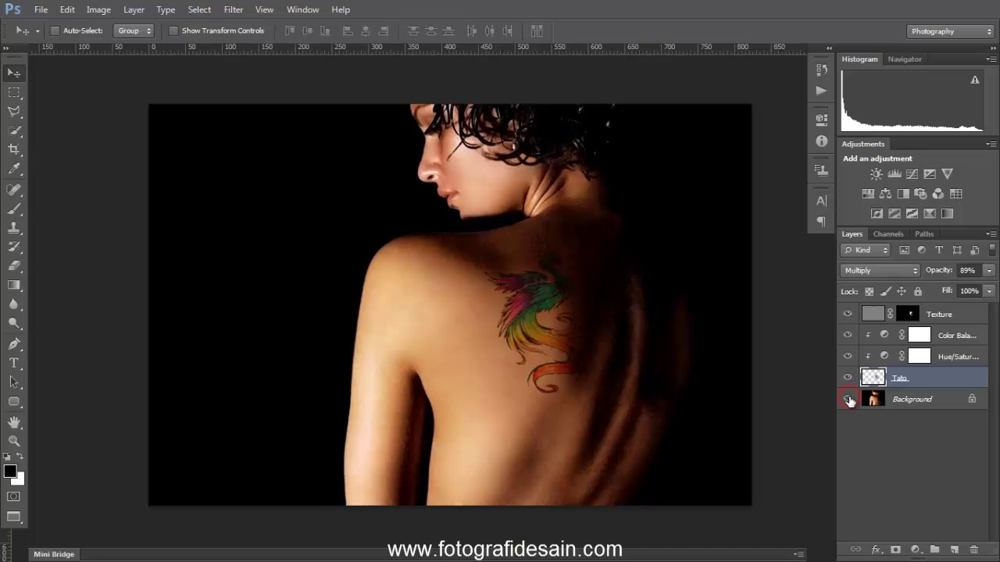